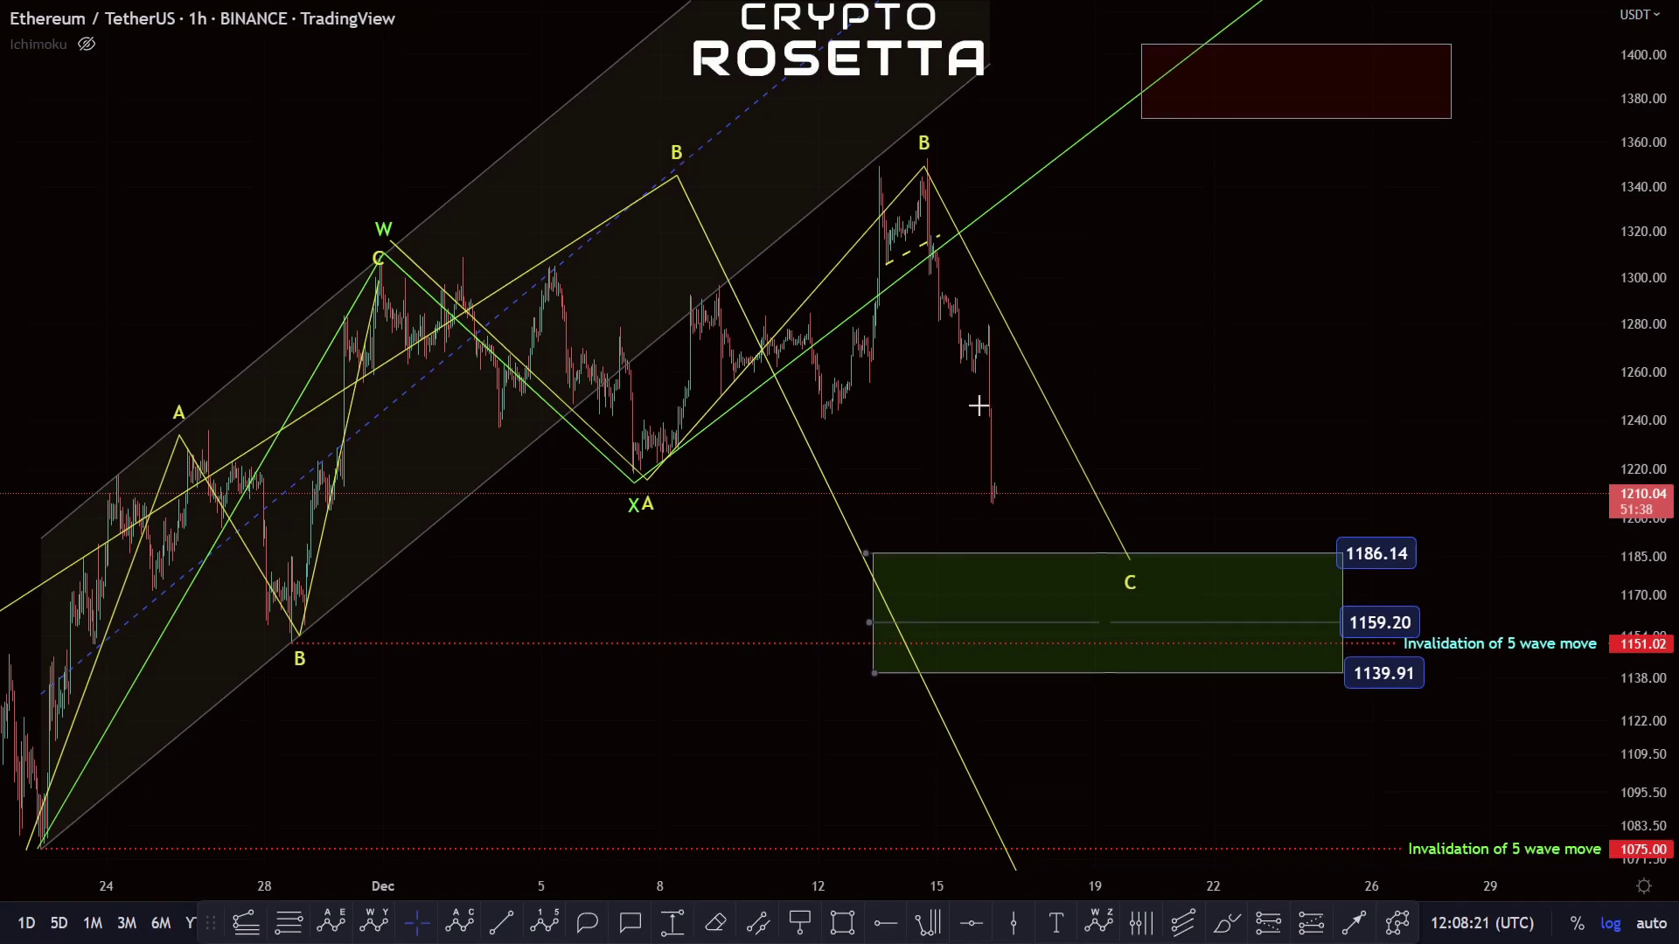
Step: Try a five-wave impulse count (i) to (v) on the rise from the X low at 1215.90 up to 1296.65, and delete it
{"action": "left_click_drag", "start_coordinate": [935, 402], "coordinate": [798, 501]}
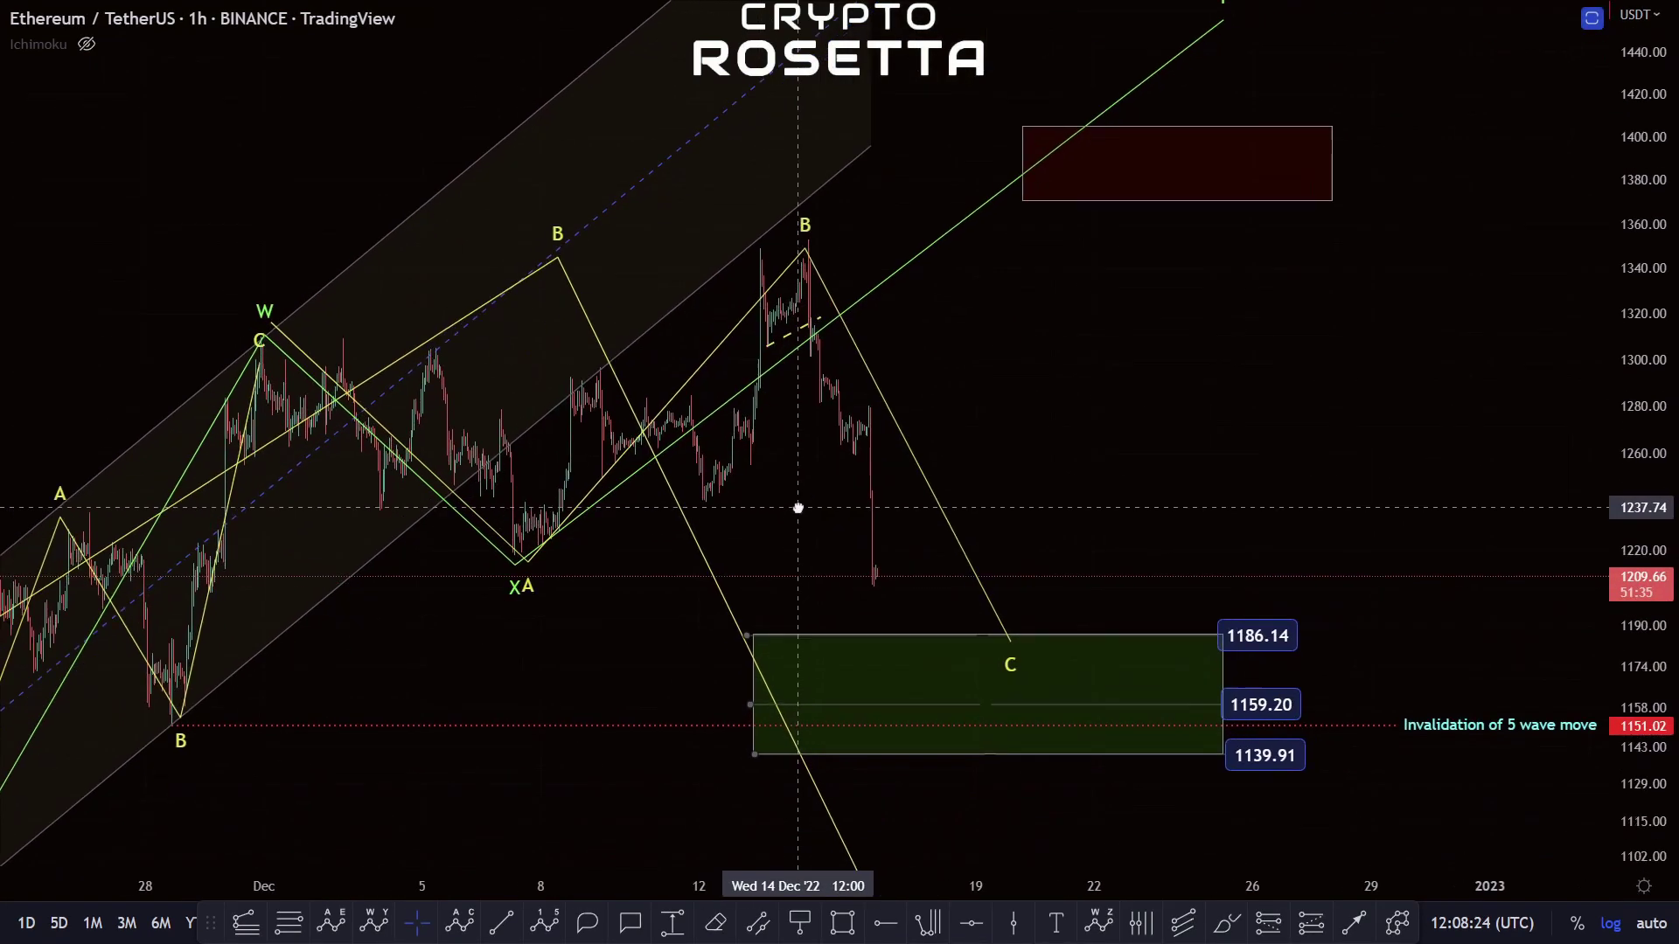
{"action": "left_click", "coordinate": [551, 923]}
{"action": "left_click", "coordinate": [528, 561]}
{"action": "left_click", "coordinate": [531, 512]}
{"action": "left_click", "coordinate": [564, 544]}
{"action": "left_click", "coordinate": [592, 402]}
{"action": "left_click", "coordinate": [596, 411]}
{"action": "left_click", "coordinate": [593, 367]}
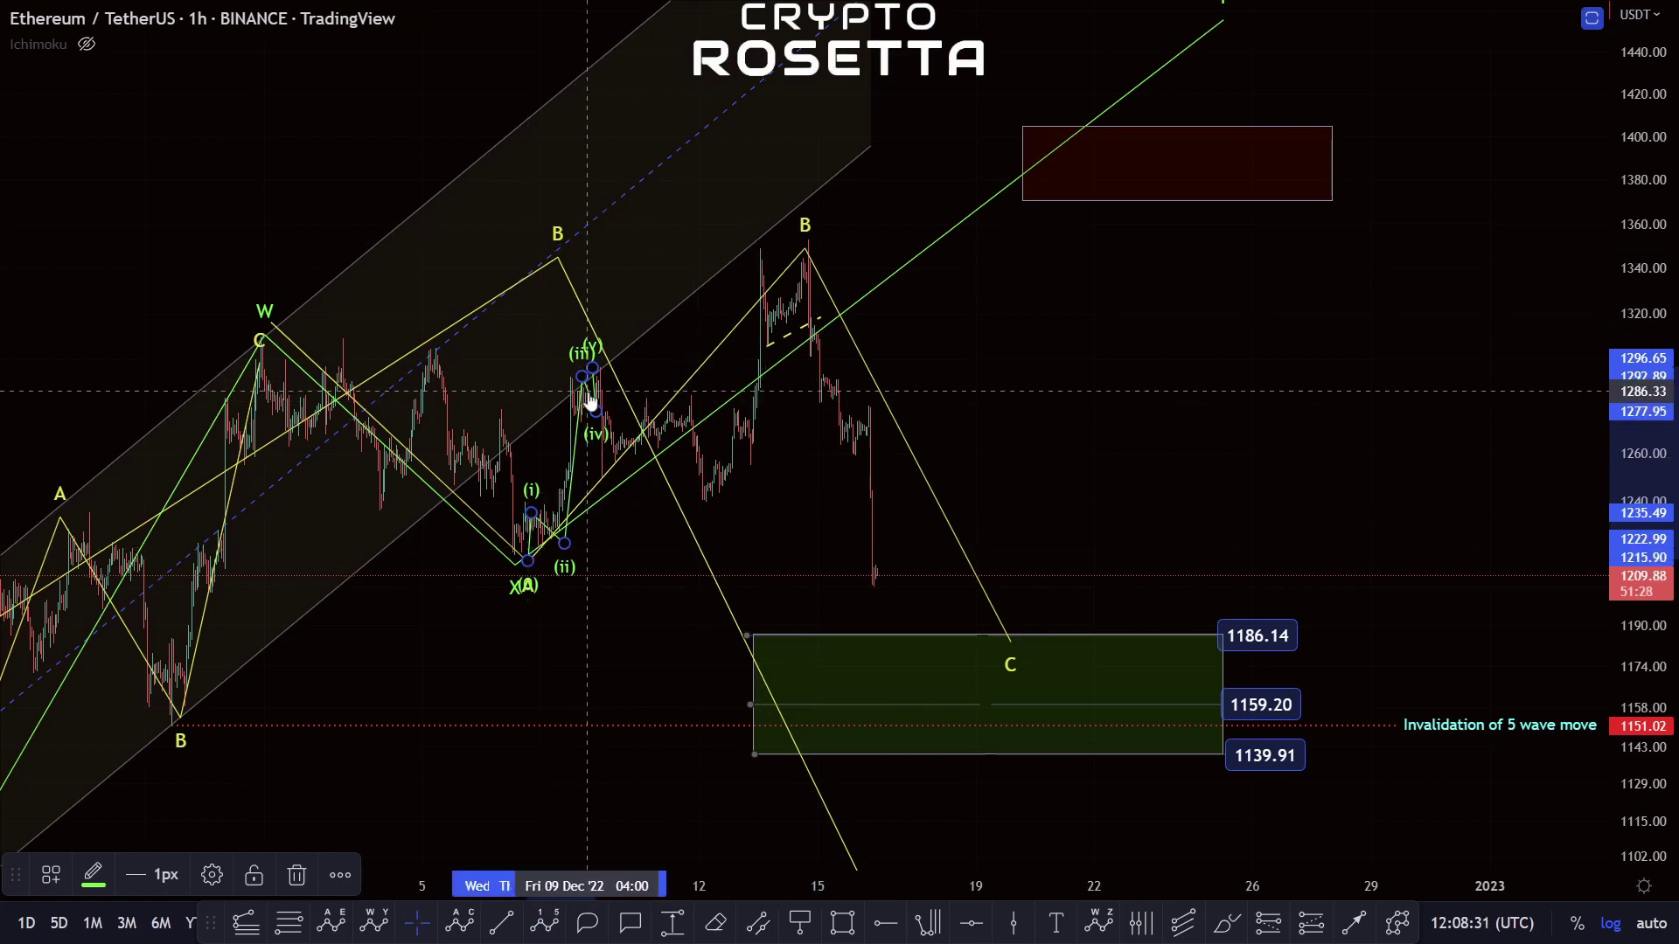
{"action": "key", "text": "Delete"}
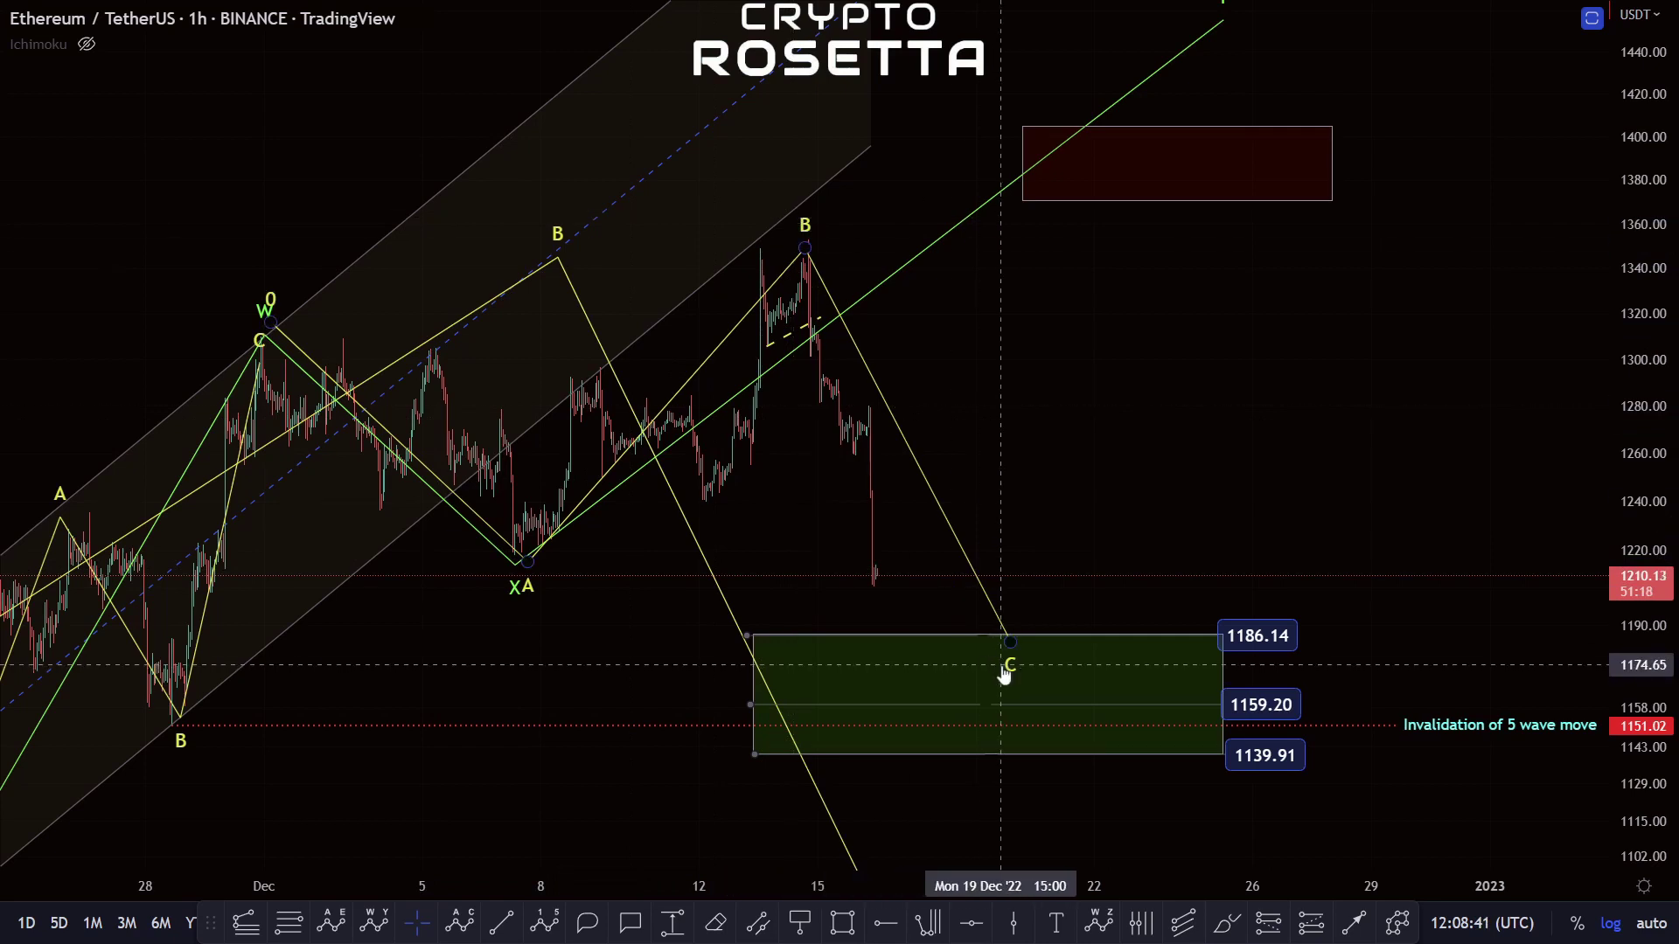
Step: Move the green WXY pattern's Y point to the mid-December high at about 1356 and delete the yellow ABC pattern starting near W
{"action": "scroll", "coordinate": [962, 634], "scroll_direction": "down", "scroll_amount": 1}
{"action": "scroll", "coordinate": [938, 620], "scroll_direction": "up", "scroll_amount": 1}
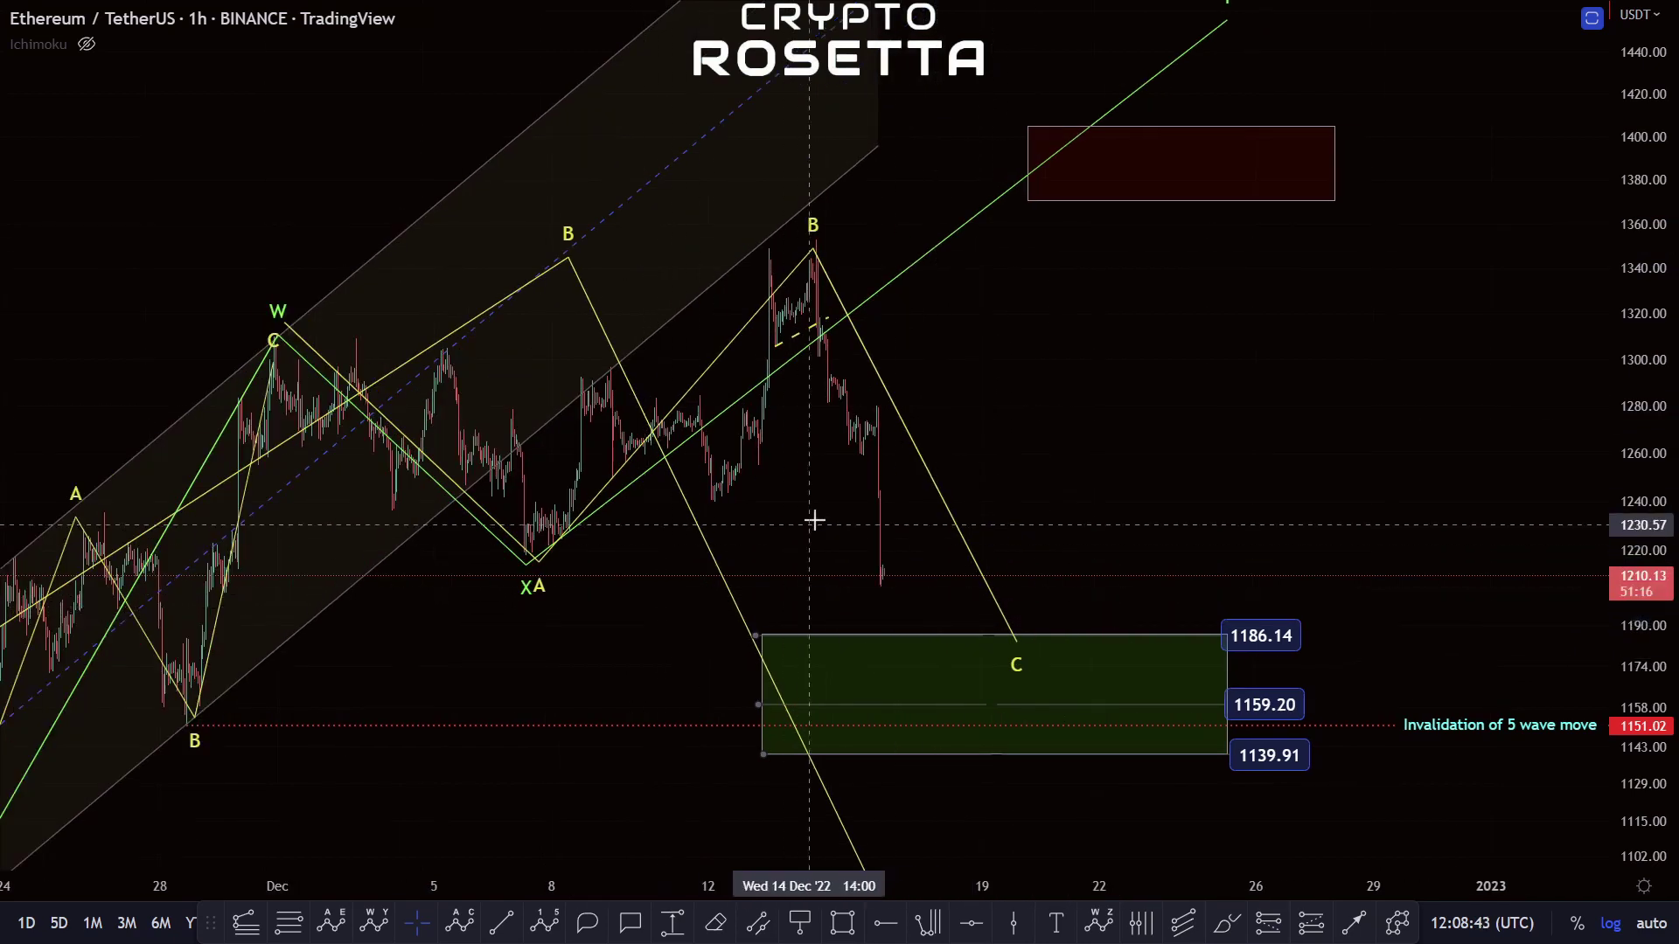
{"action": "left_click_drag", "start_coordinate": [805, 525], "coordinate": [1130, 478]}
{"action": "left_click_drag", "start_coordinate": [1019, 524], "coordinate": [849, 638]}
{"action": "left_click_drag", "start_coordinate": [1386, 88], "coordinate": [956, 301]}
{"action": "left_click", "coordinate": [1120, 403]}
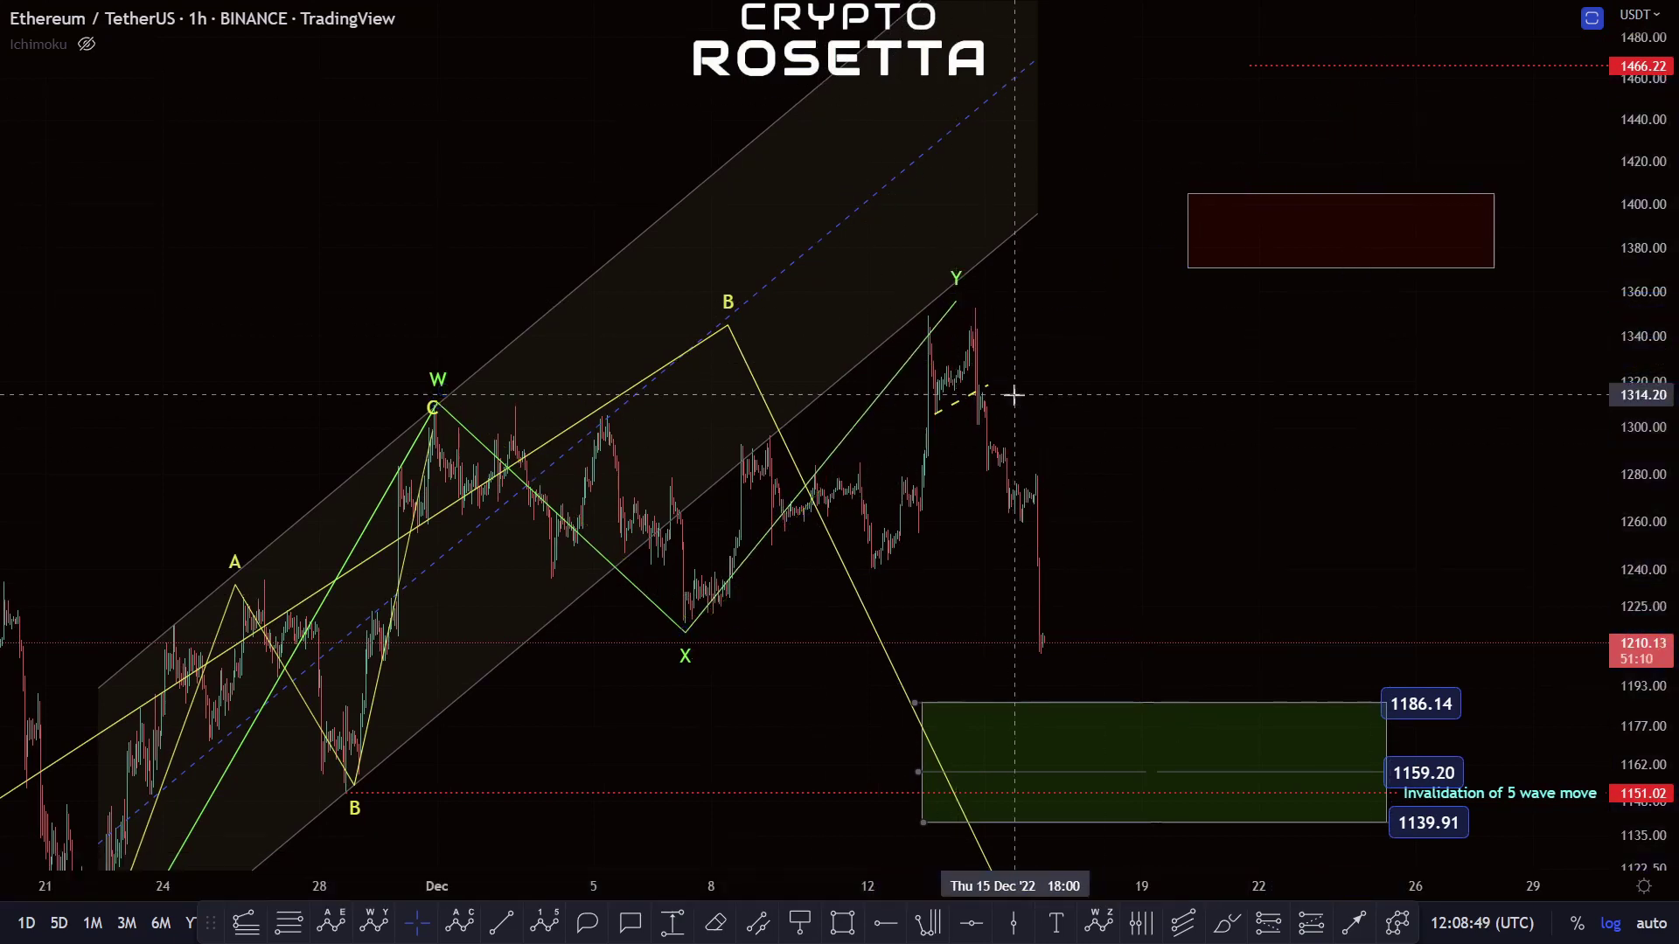
Step: Draw a Fibonacci retracement from the December 7 low at 1218.01 to the mid-December high at 1352.96
{"action": "left_click_drag", "start_coordinate": [1133, 530], "coordinate": [1172, 321]}
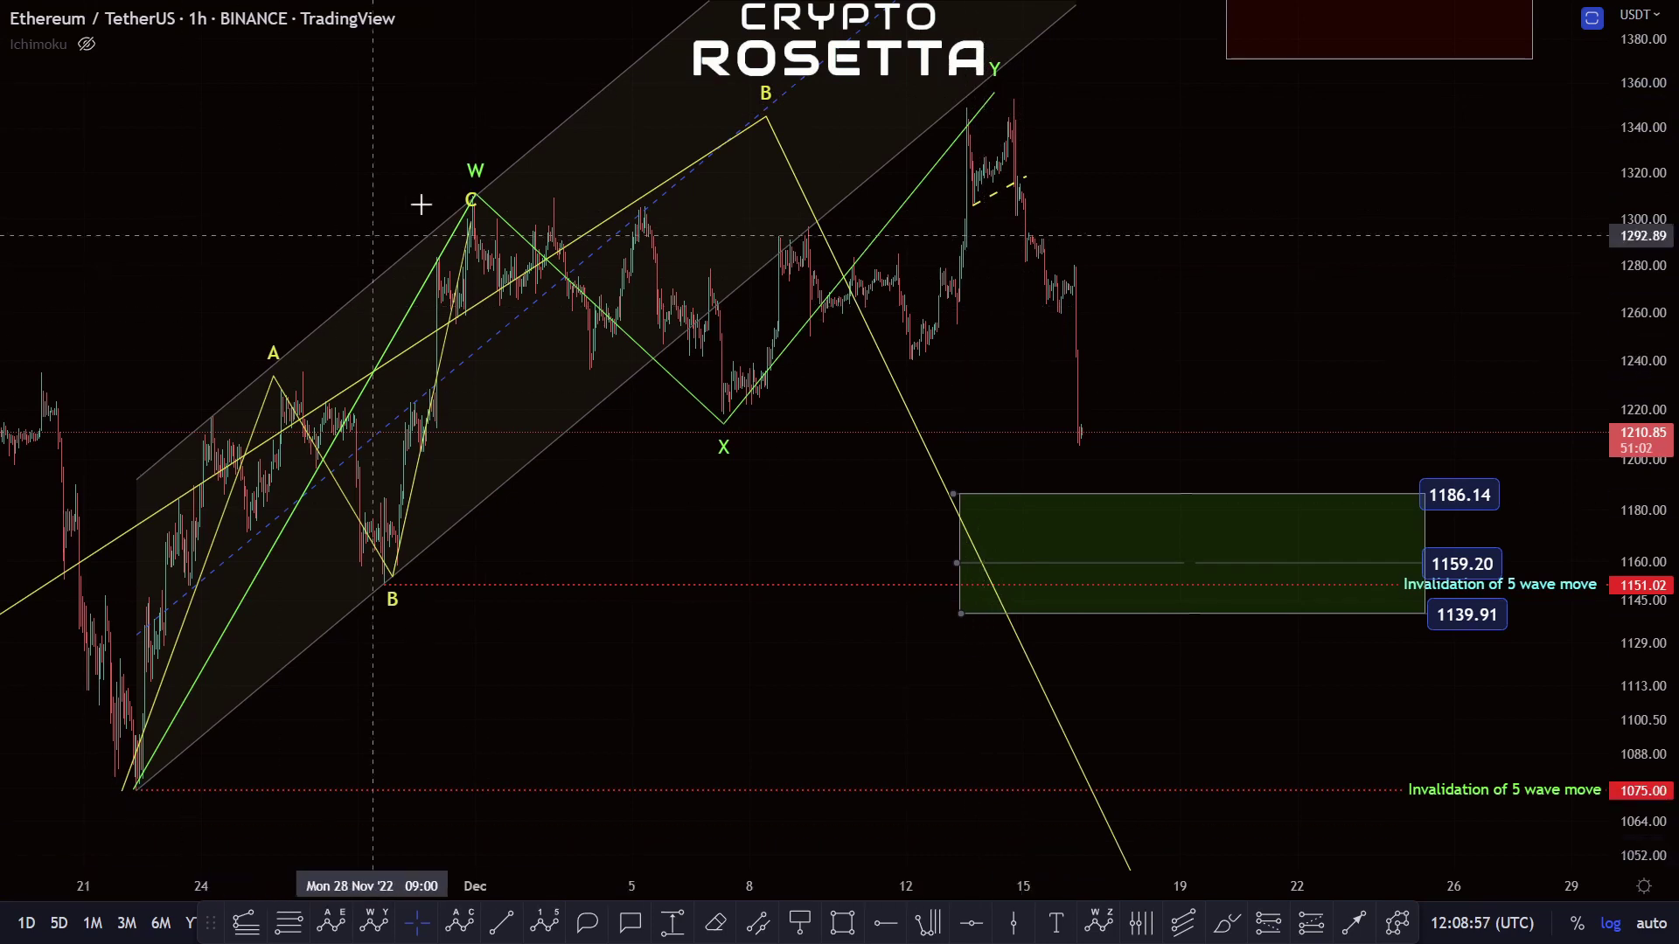
{"action": "left_click_drag", "start_coordinate": [973, 339], "coordinate": [944, 453]}
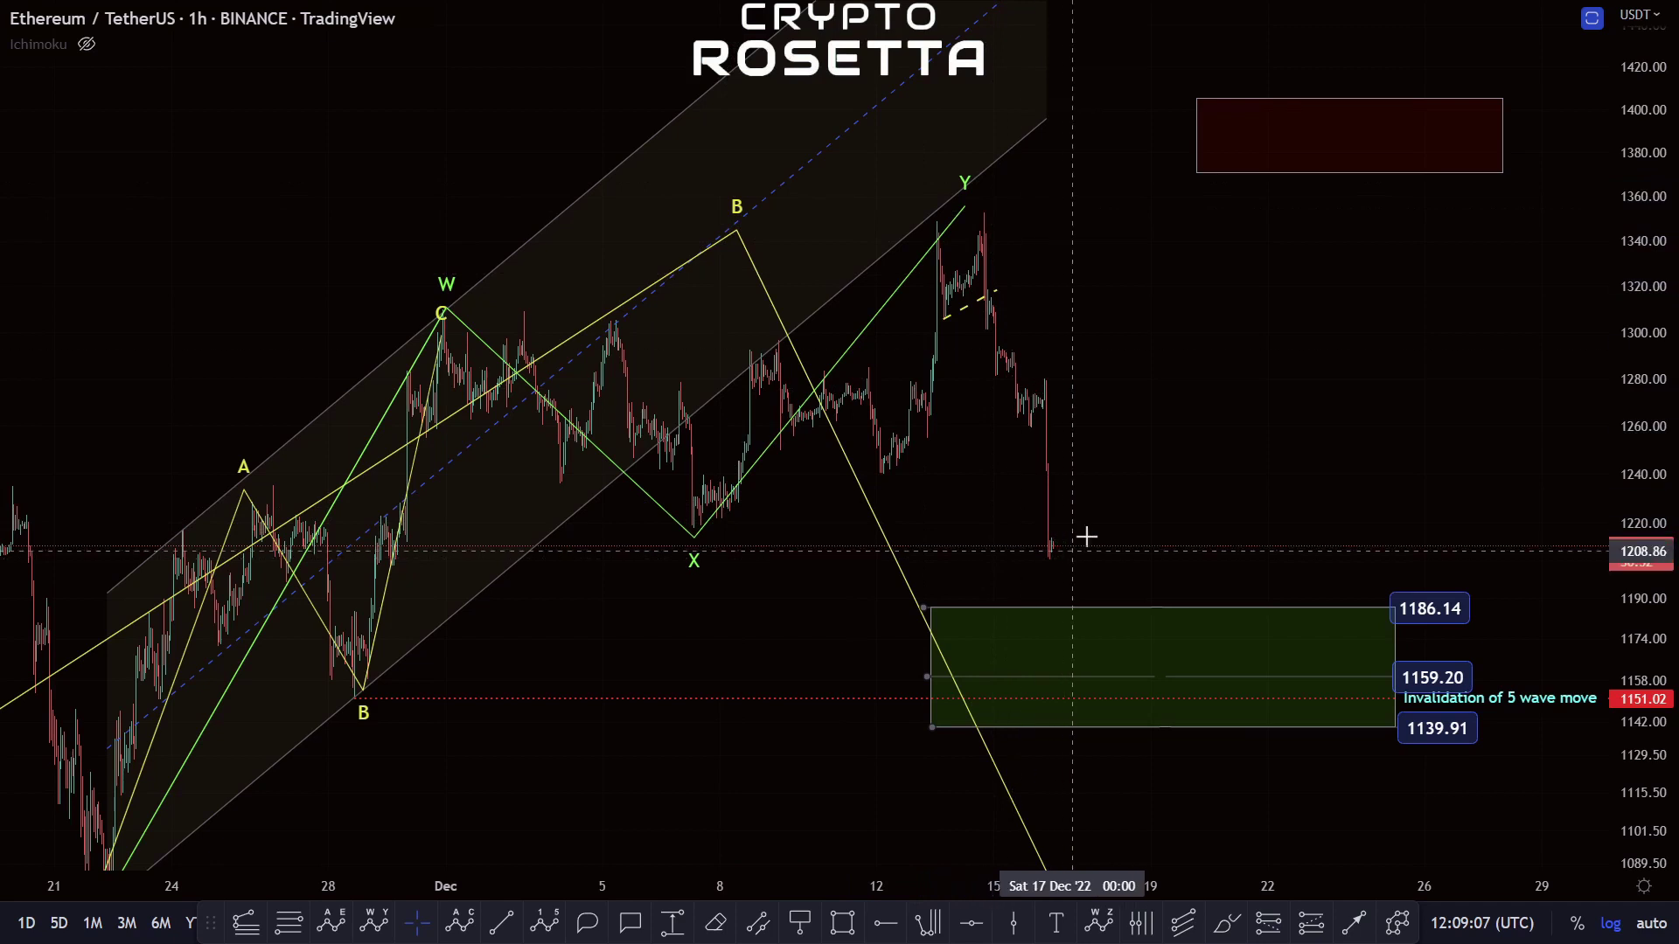
{"action": "left_click_drag", "start_coordinate": [1264, 321], "coordinate": [1094, 352]}
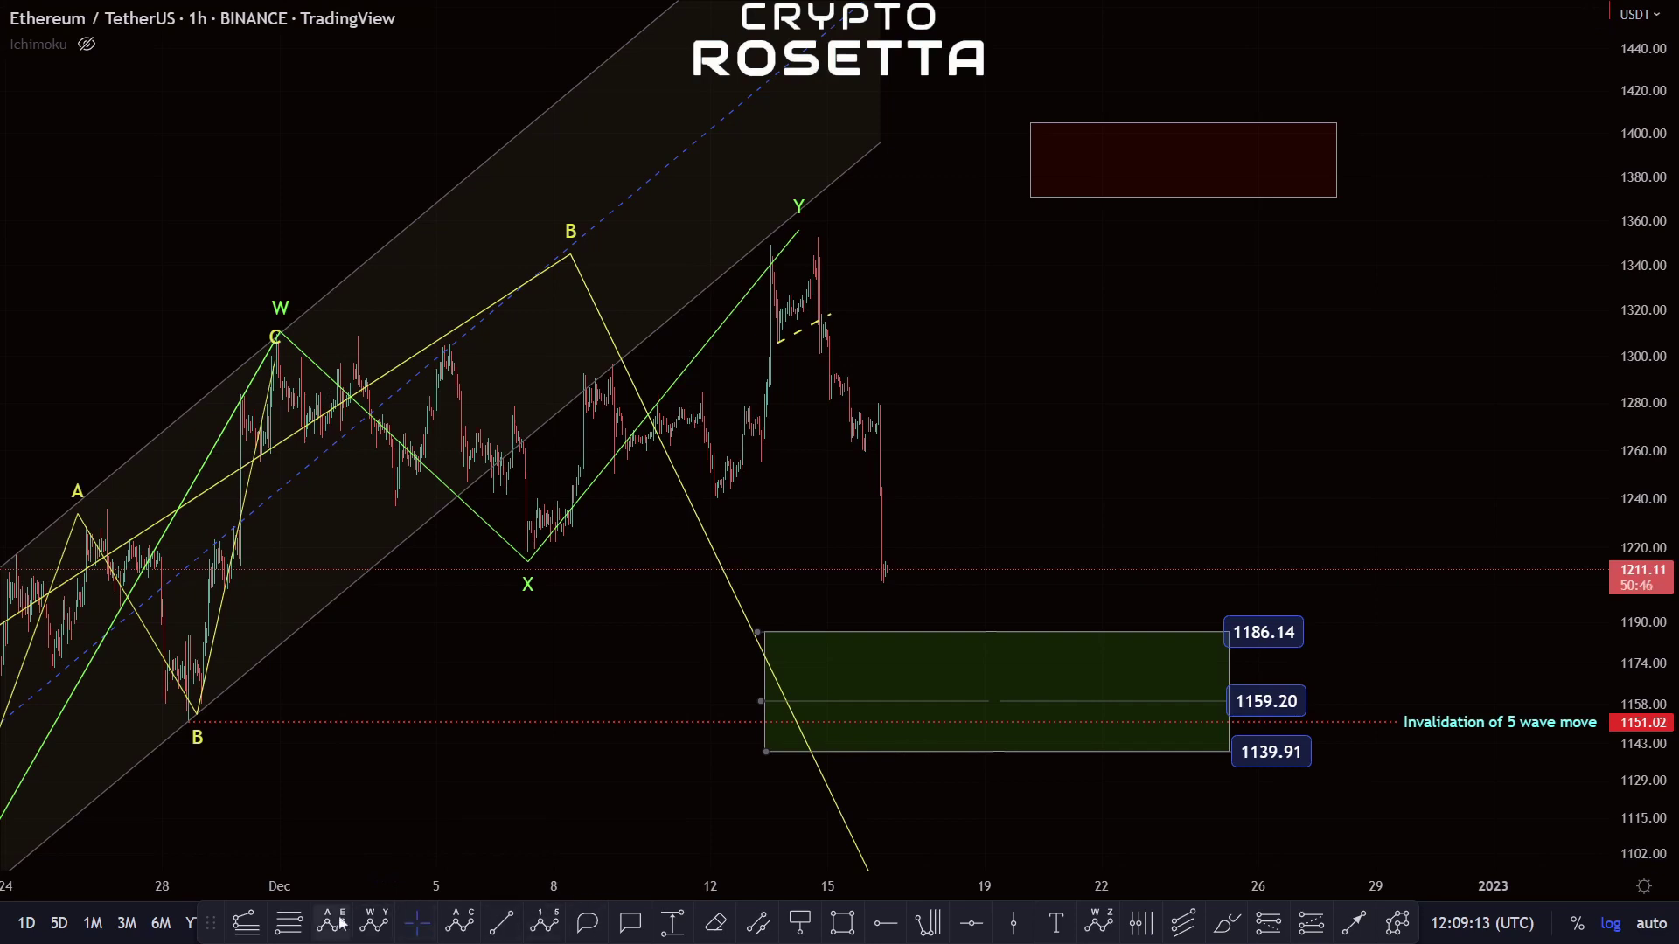
{"action": "left_click", "coordinate": [289, 923]}
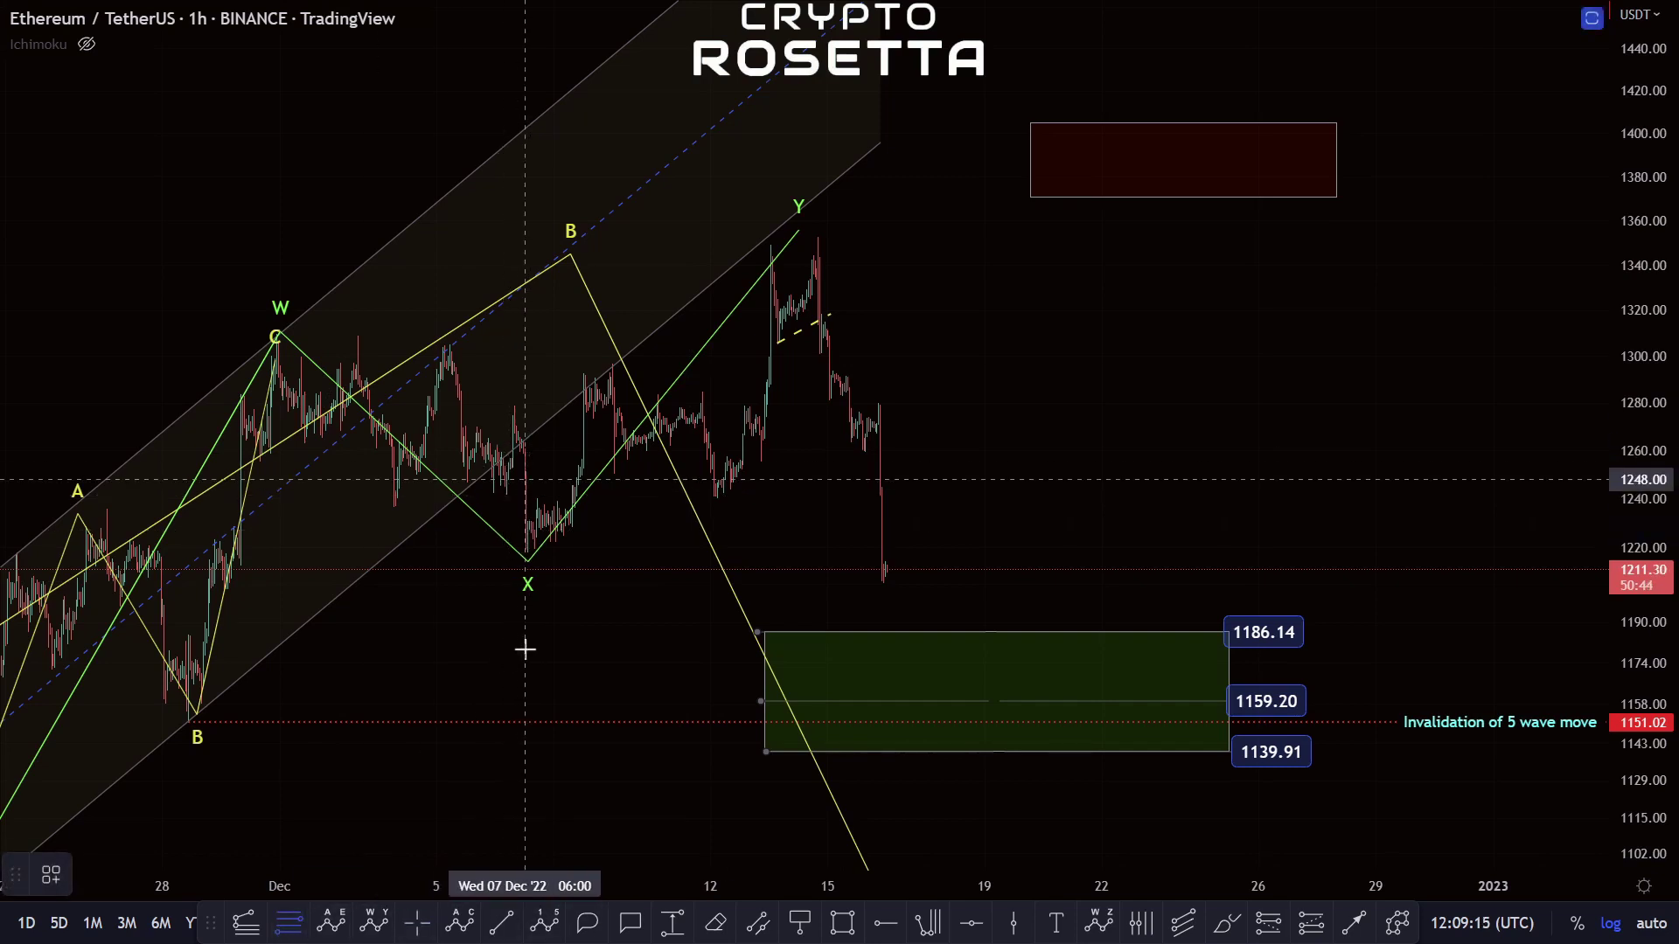
{"action": "left_click", "coordinate": [528, 649]}
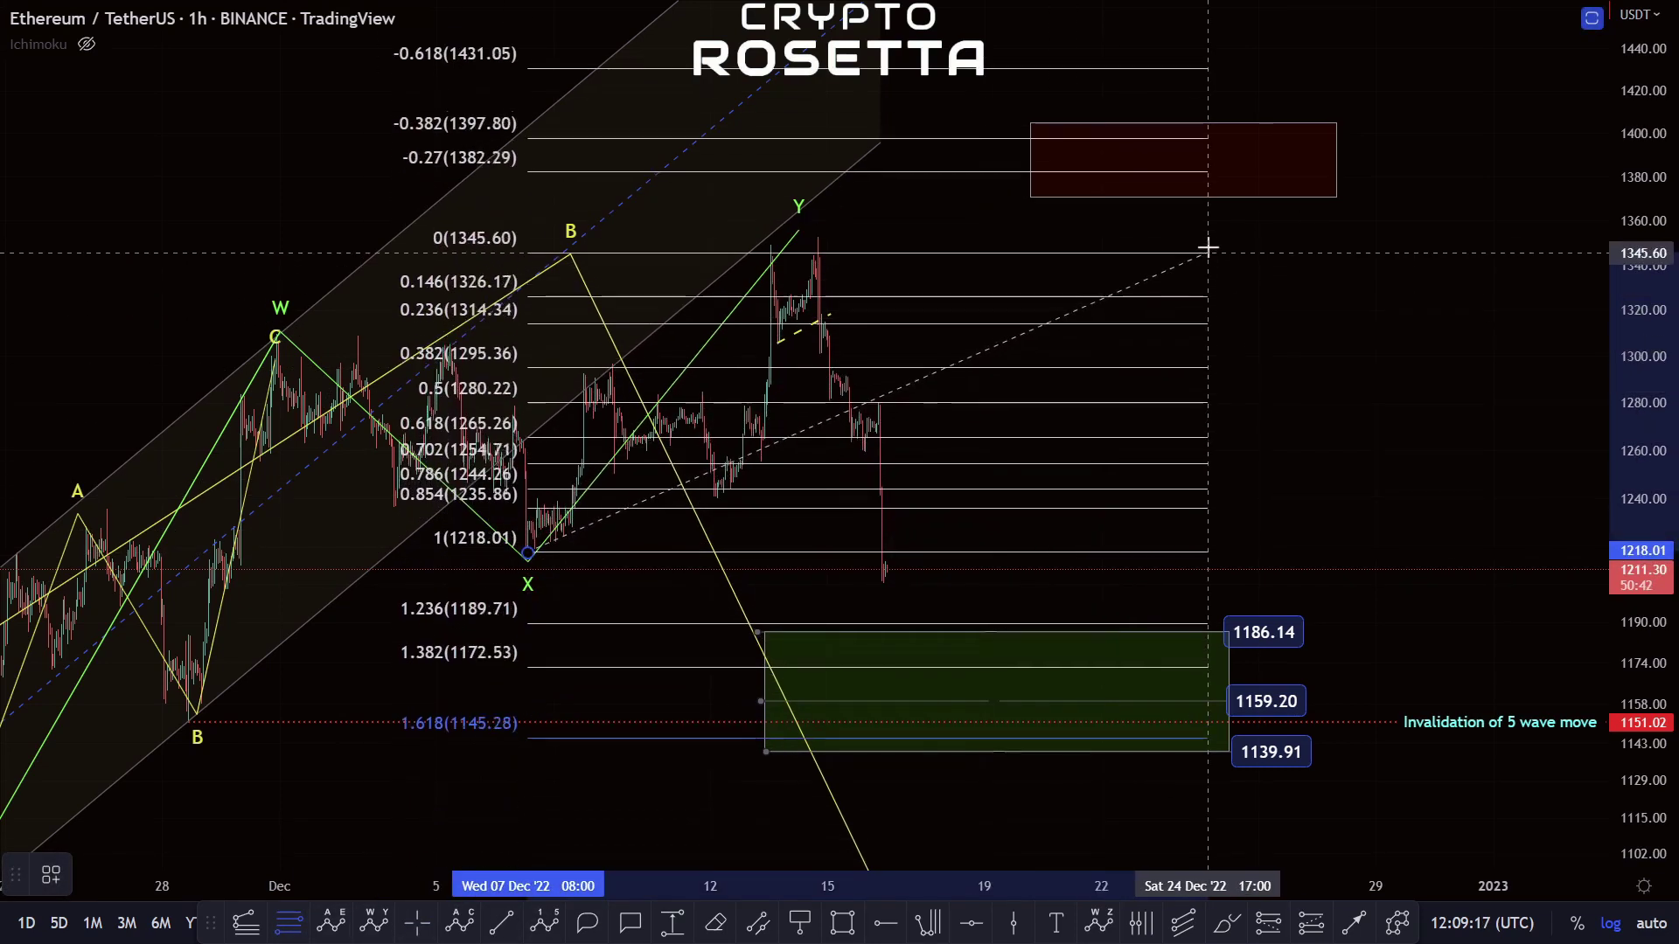
{"action": "left_click", "coordinate": [1207, 236]}
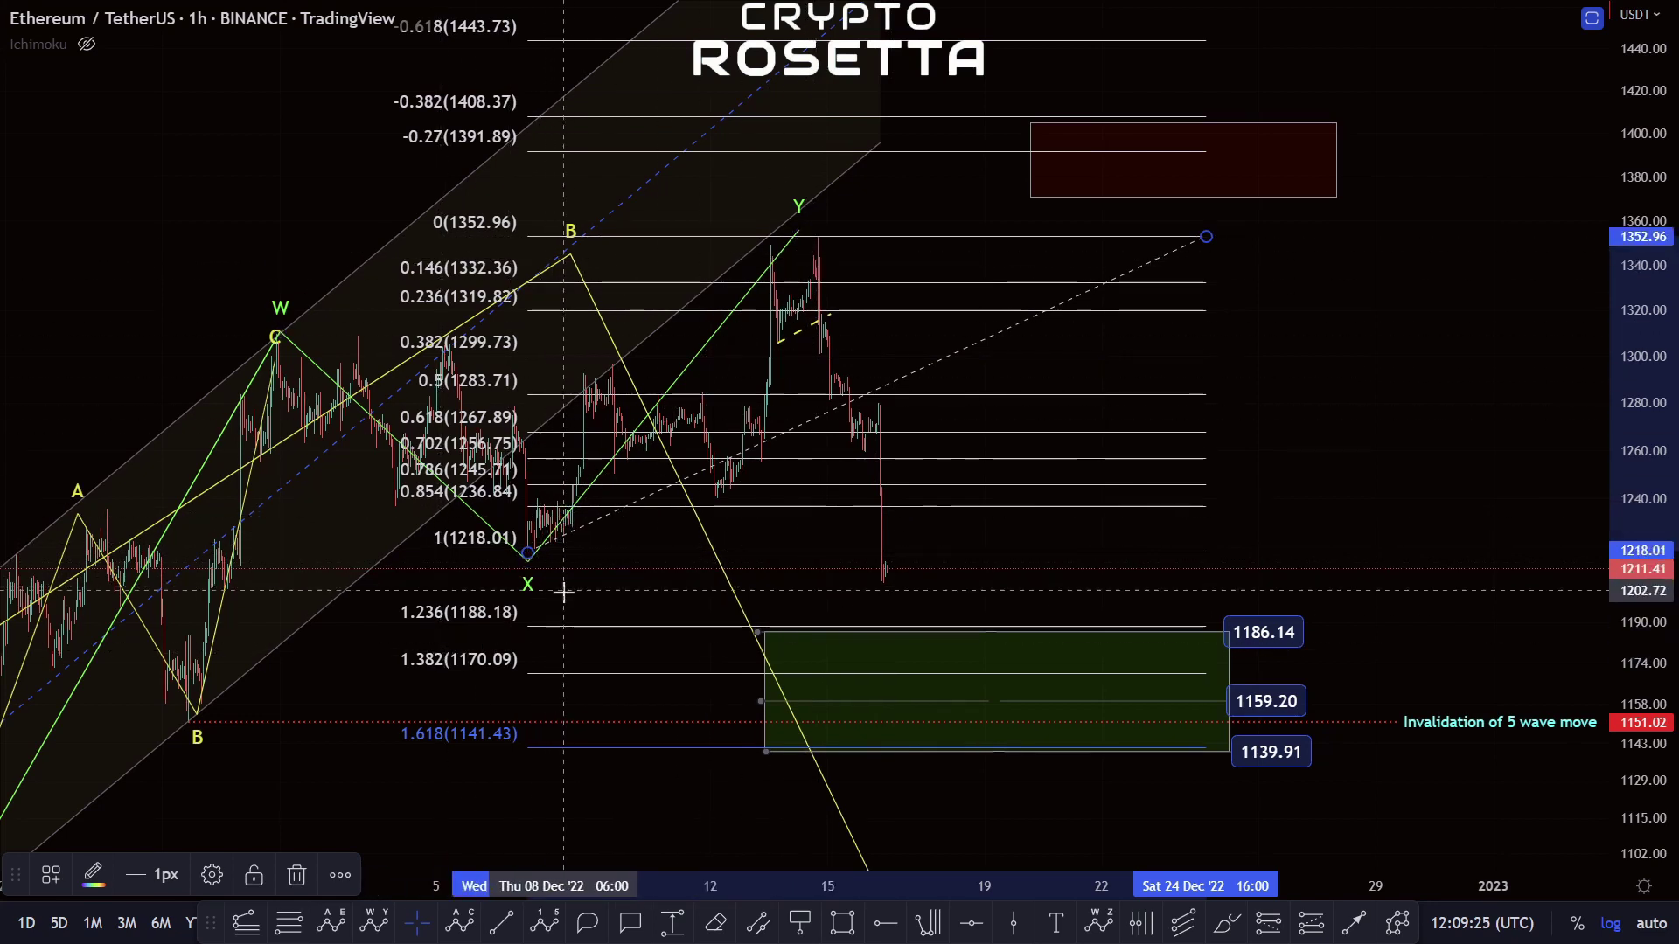
Step: Draw an ABC correction from the X low at 1218.11 with A at 1353.94, B at 1199.23 and C at 1386.79 inside the red box
{"action": "left_click", "coordinate": [461, 925]}
{"action": "left_click", "coordinate": [529, 552]}
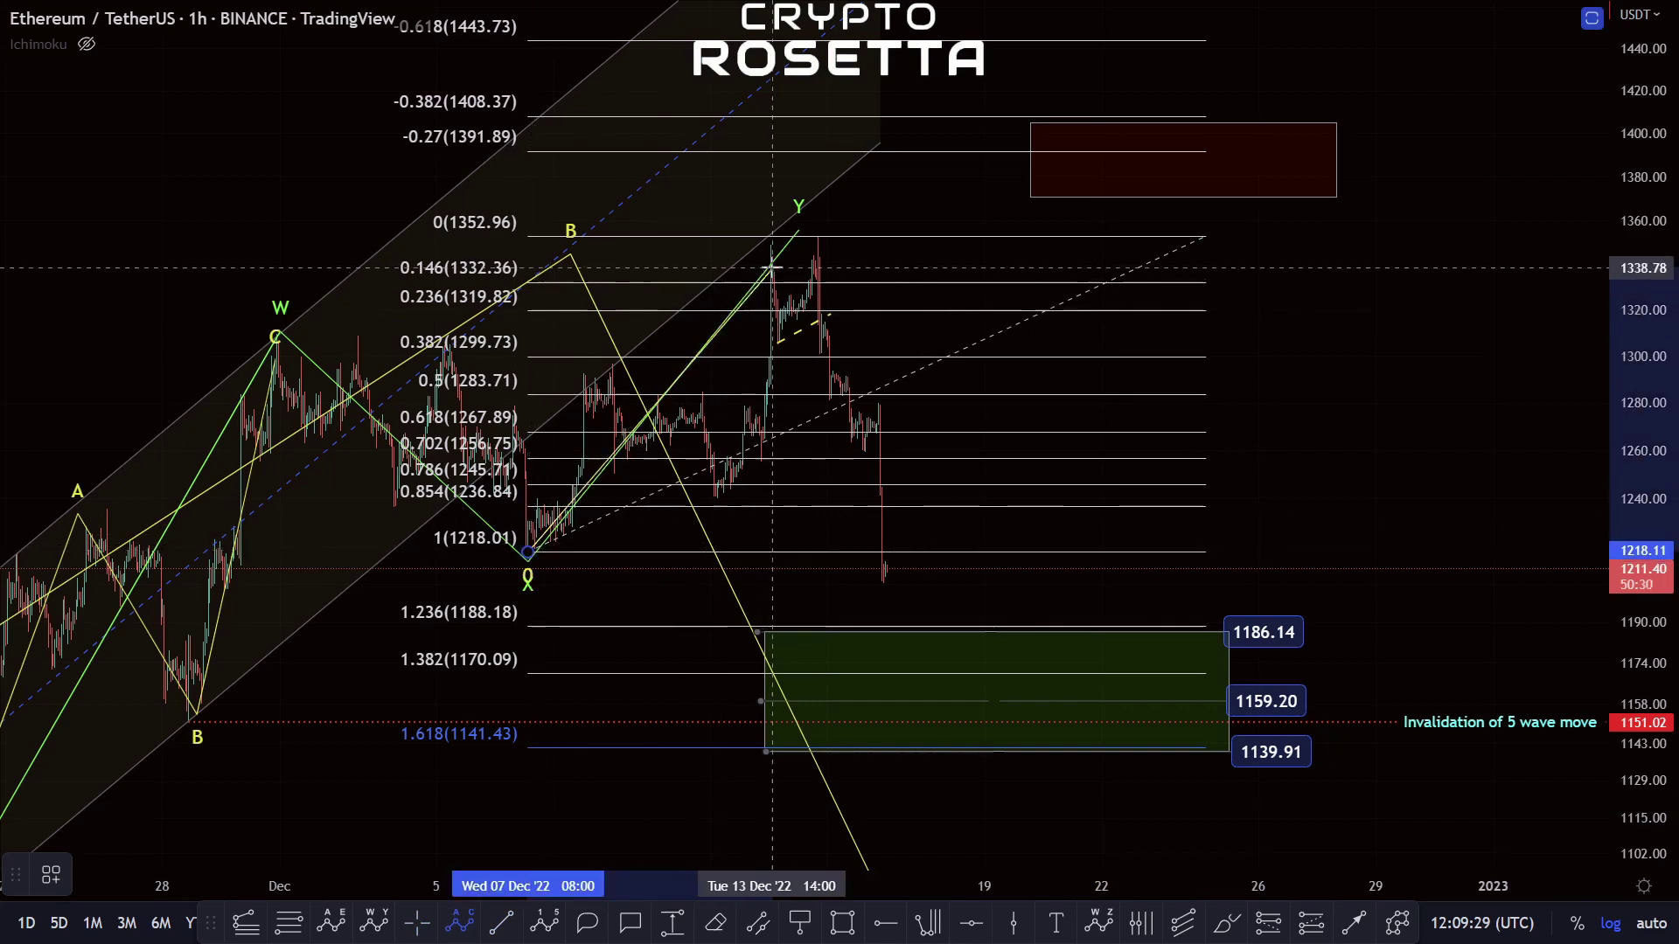
{"action": "left_click", "coordinate": [800, 234]}
{"action": "left_click", "coordinate": [885, 602]}
{"action": "left_click", "coordinate": [1078, 162]}
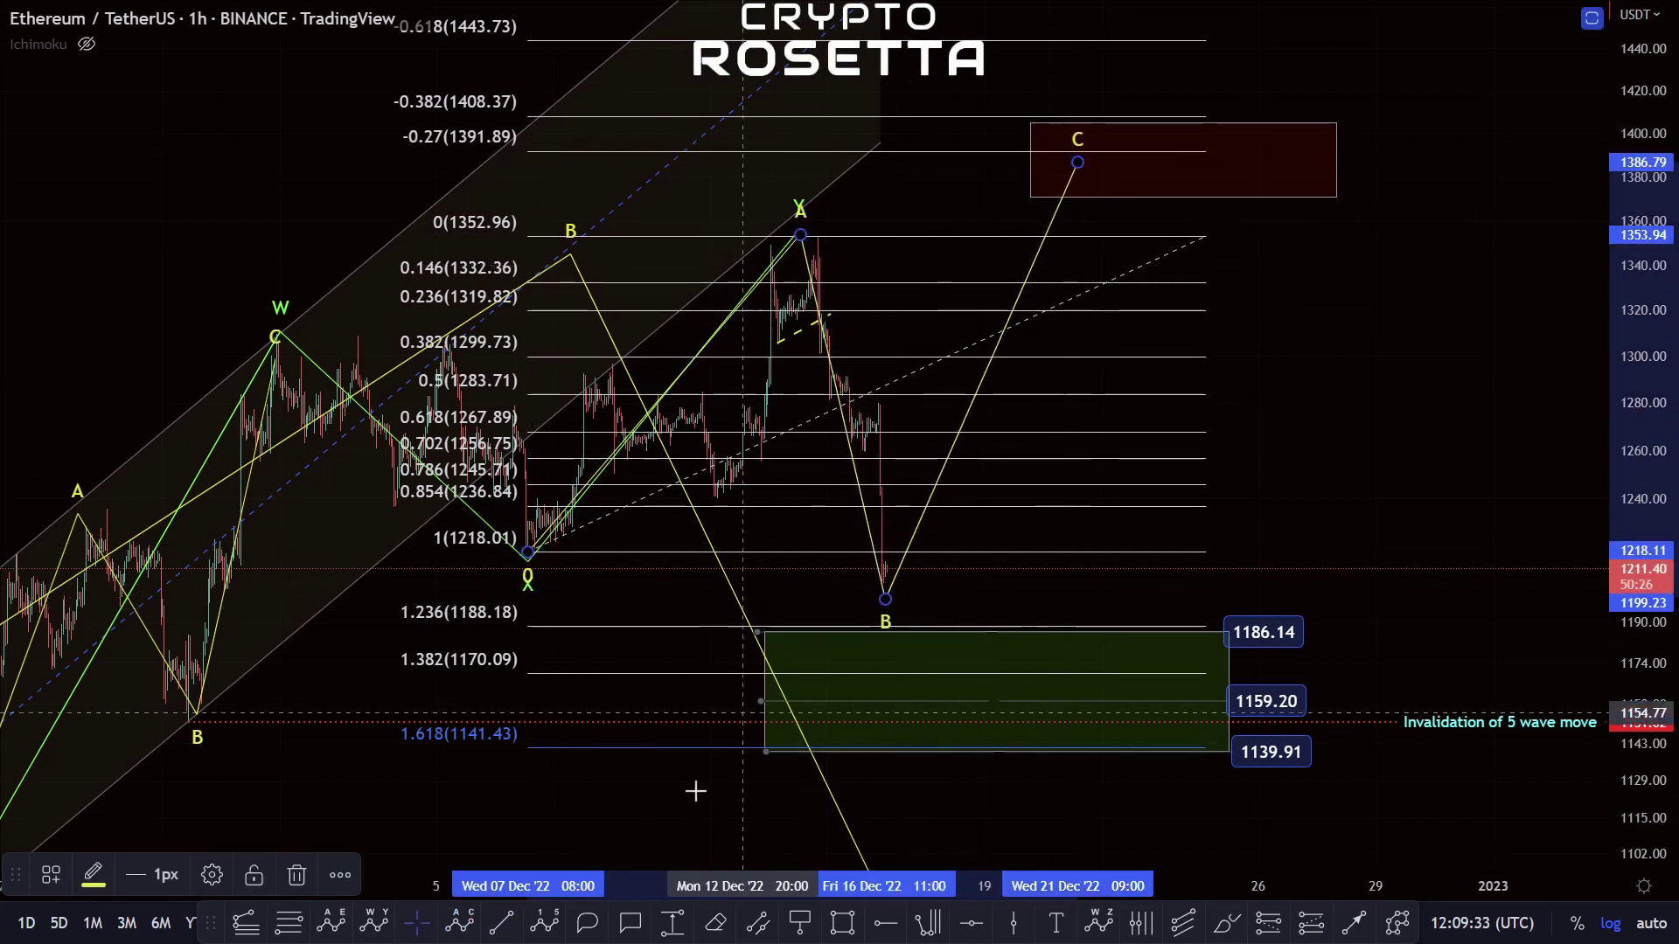
Step: Draw a projected five-wave impulse from 1199.67 with (i) at 1244.96, (iii) at 1316.11, (iv) at 1291.01 and (v) at 1353.94
{"action": "left_click", "coordinate": [544, 923]}
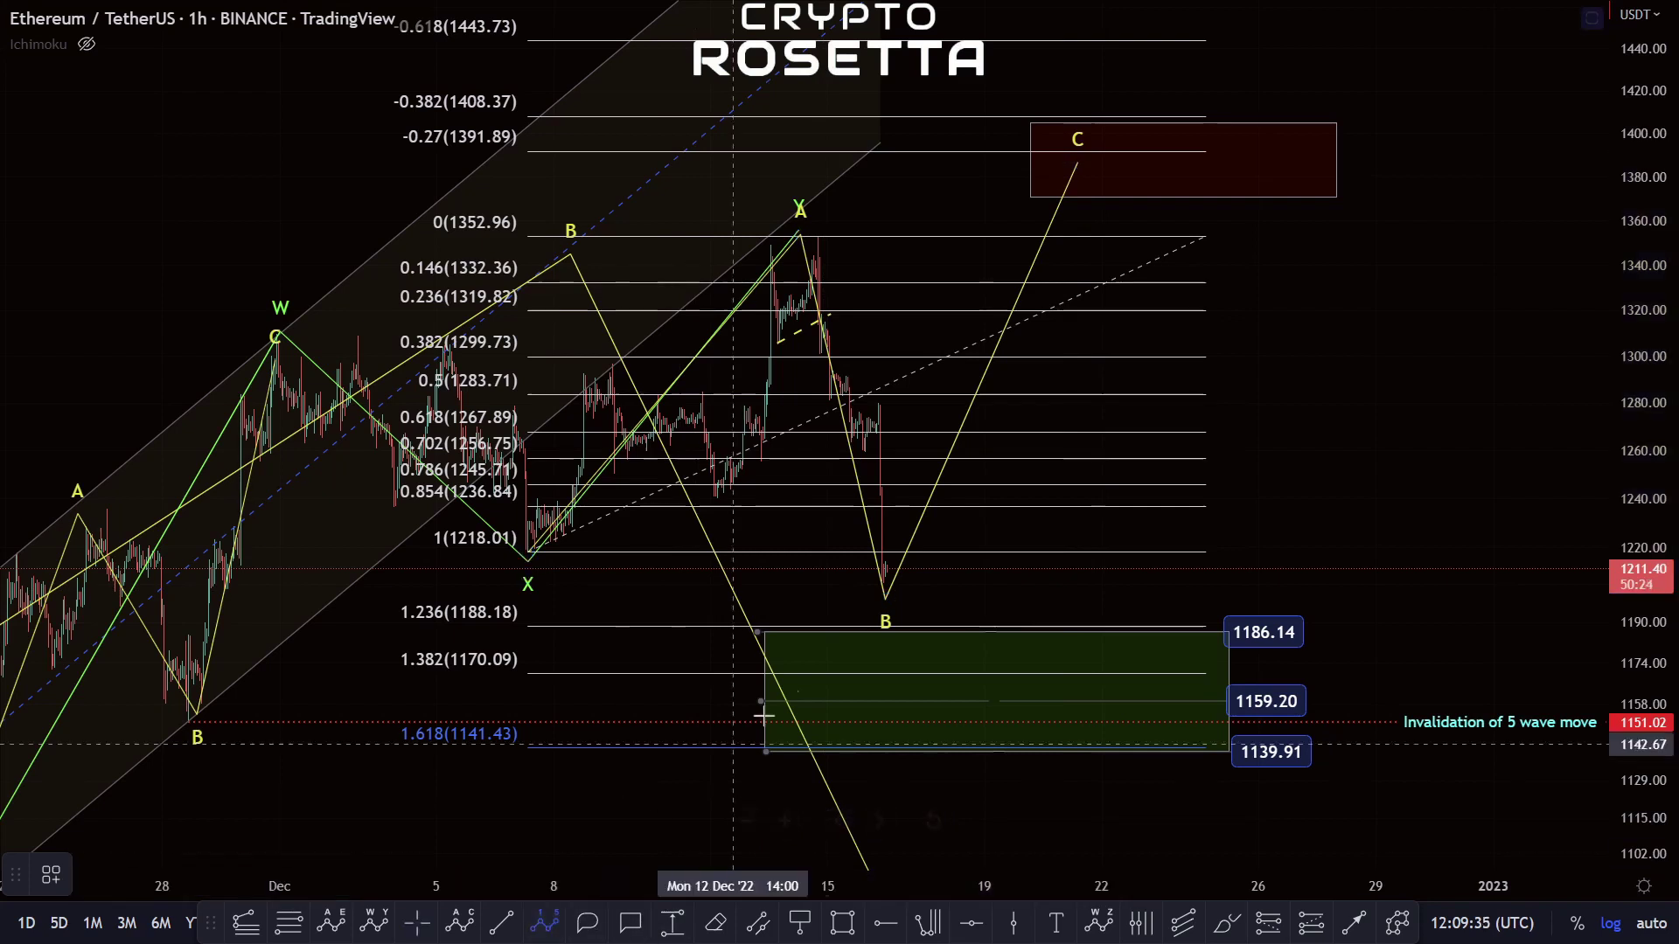
{"action": "left_click", "coordinate": [897, 598]}
{"action": "left_click", "coordinate": [949, 486]}
{"action": "left_click", "coordinate": [972, 533]}
{"action": "left_click", "coordinate": [1051, 320]}
{"action": "left_click", "coordinate": [1070, 377]}
{"action": "left_click", "coordinate": [1123, 234]}
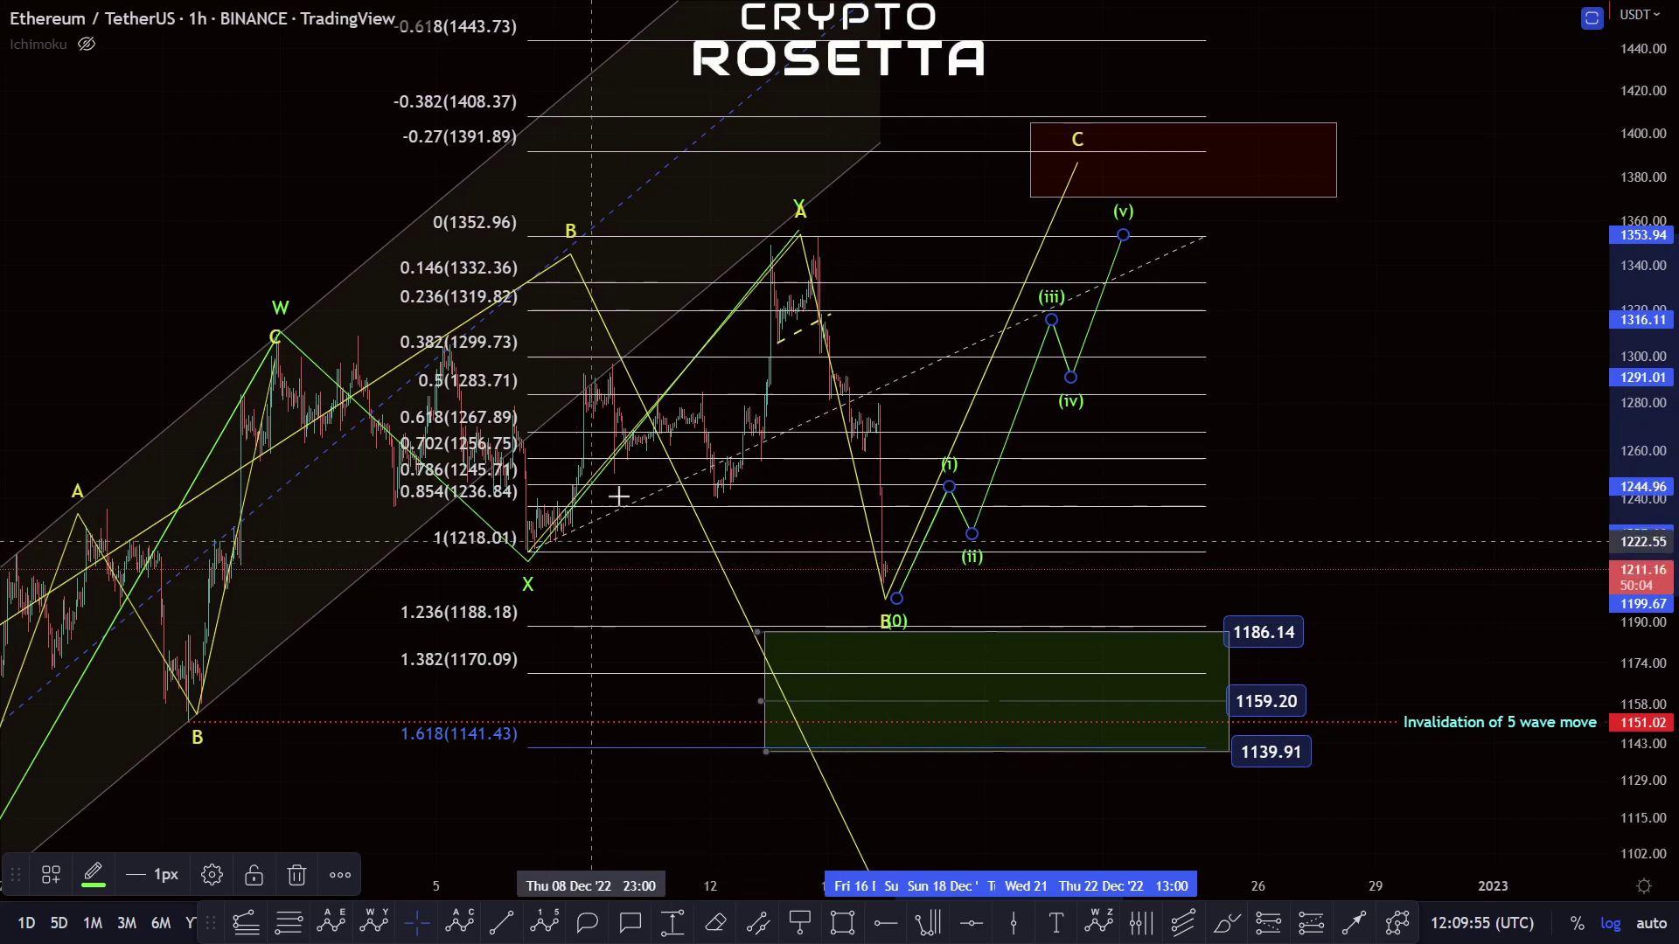
Step: Lower point B of the new yellow ABC projection to 1182.36, just inside the green box
{"action": "left_click", "coordinate": [887, 604]}
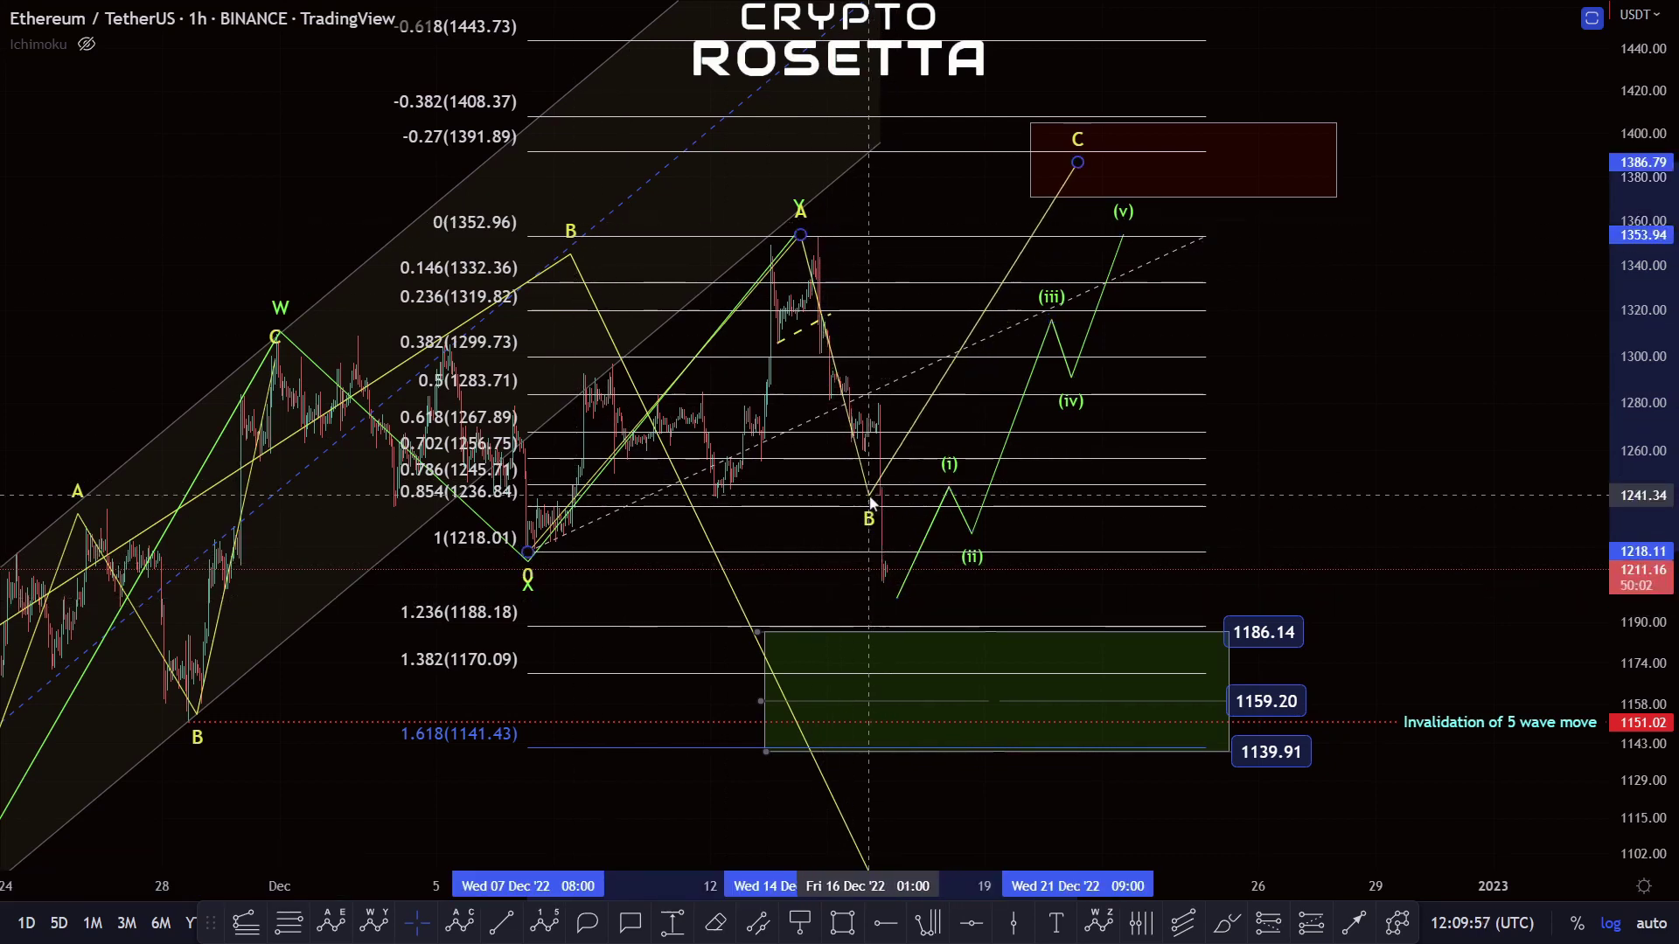
{"action": "mouse_move", "coordinate": [893, 629]}
{"action": "left_mouse_down"}
{"action": "mouse_move", "coordinate": [882, 531]}
{"action": "mouse_move", "coordinate": [893, 625]}
{"action": "mouse_move", "coordinate": [907, 641]}
{"action": "mouse_move", "coordinate": [912, 625]}
{"action": "left_mouse_up"}
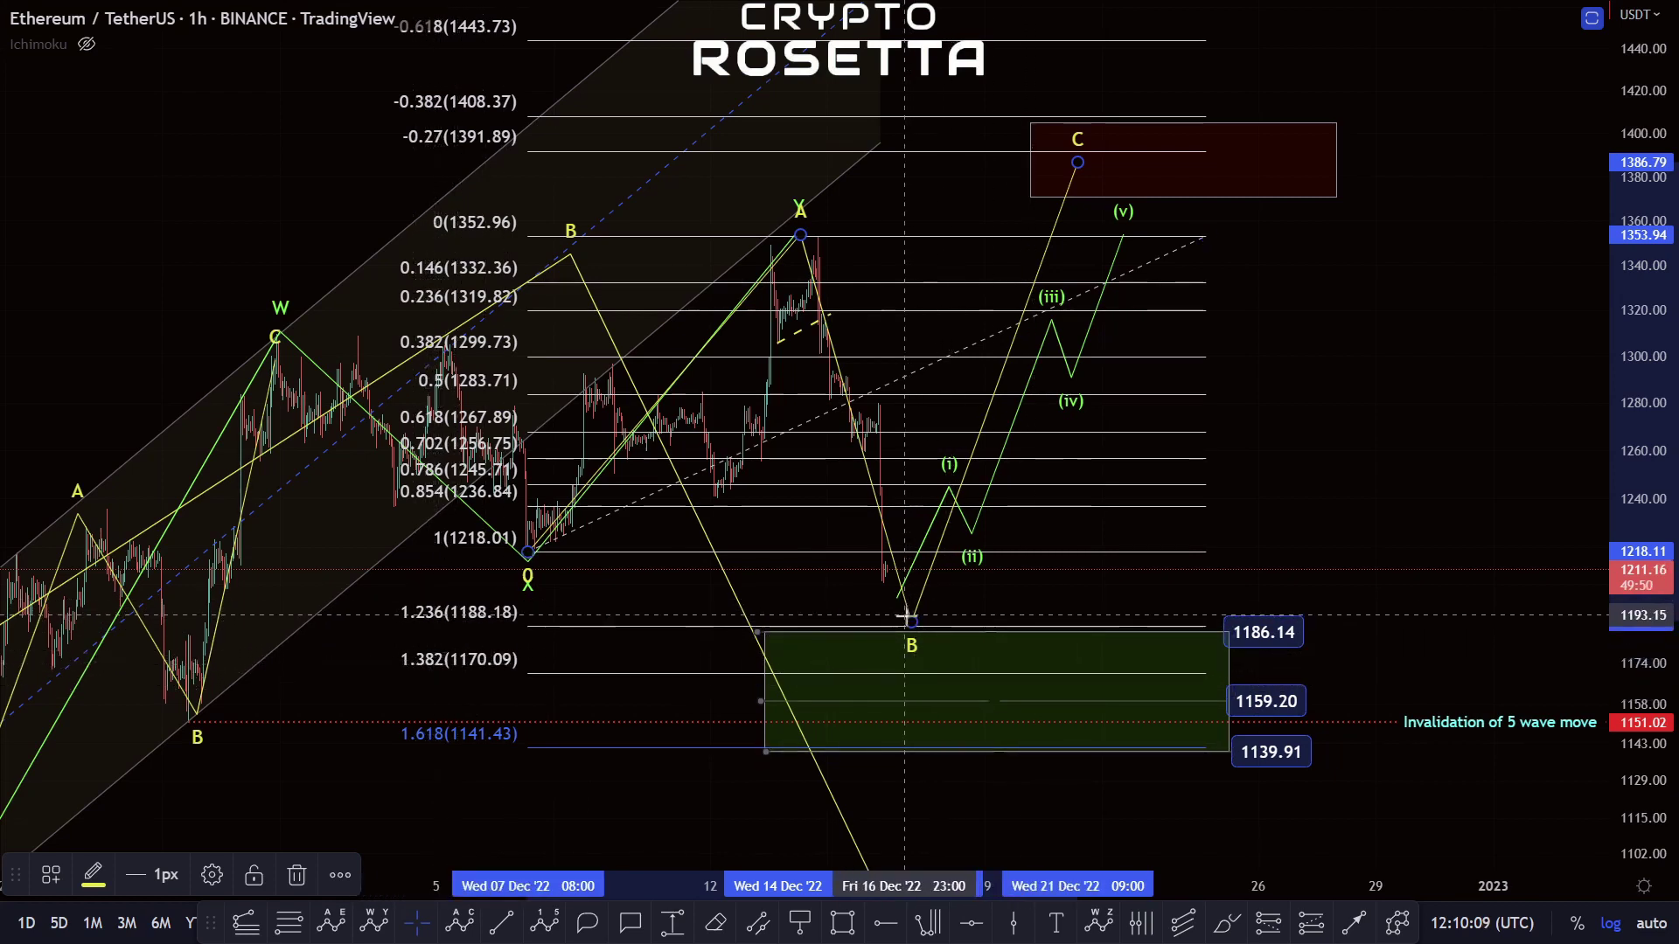
{"action": "left_click_drag", "start_coordinate": [910, 623], "coordinate": [910, 642]}
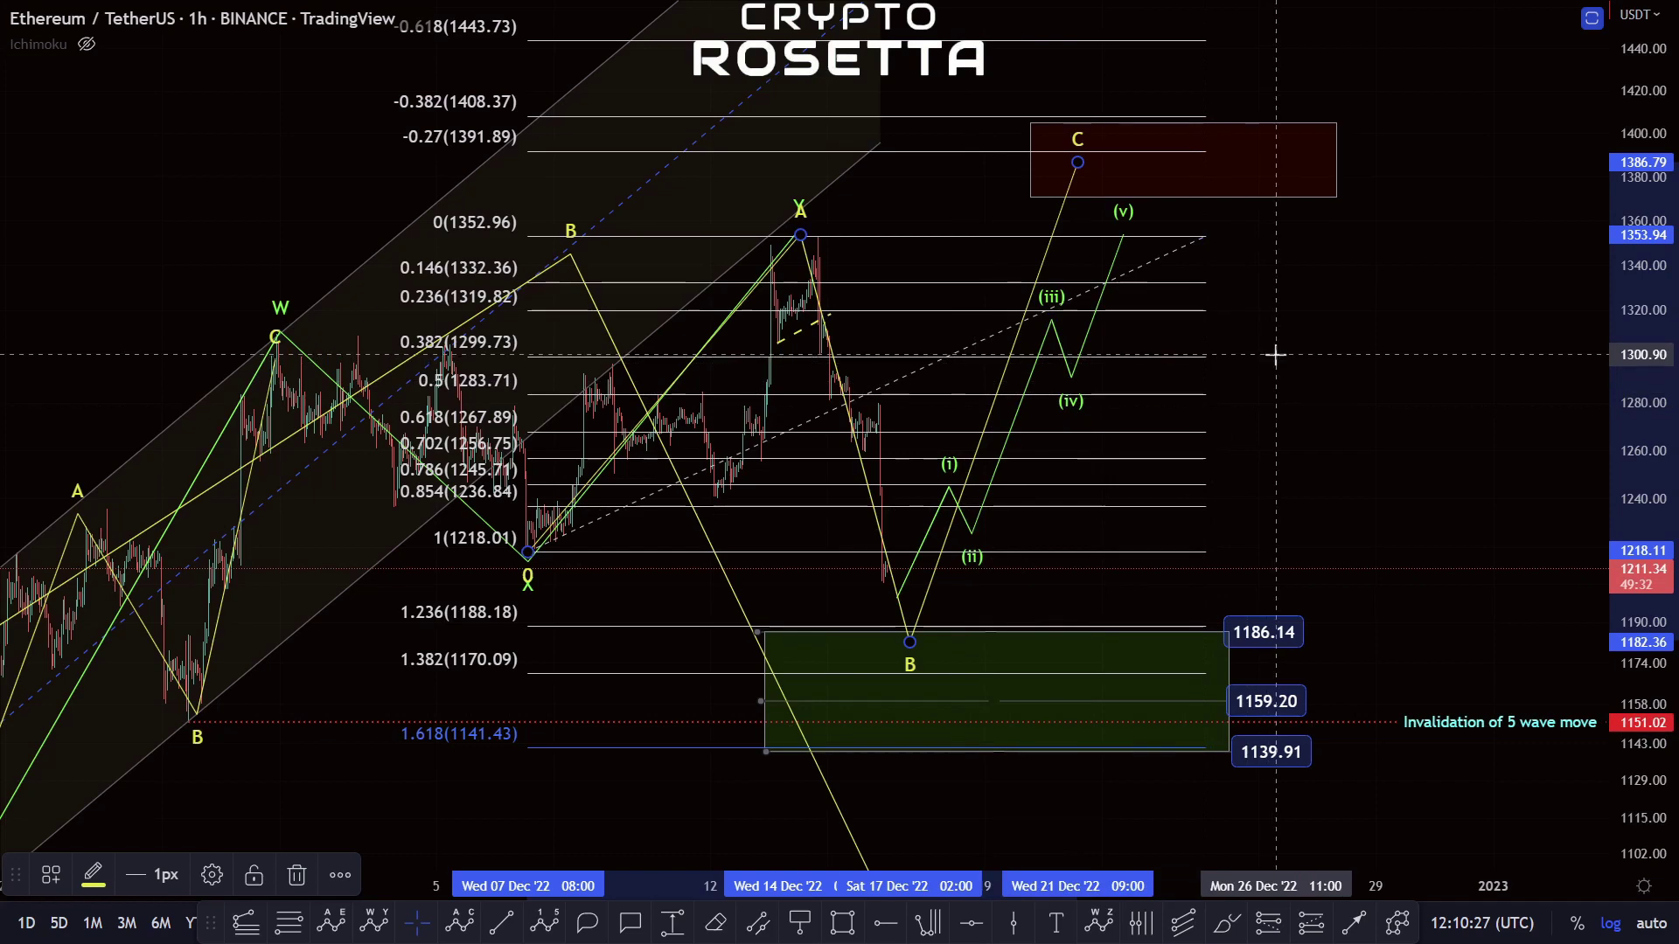
Step: Move point B of the large yellow ABC correction above the mid-December high, to about 1385 on December 13
{"action": "scroll", "coordinate": [1387, 355], "scroll_direction": "down", "scroll_amount": 3}
{"action": "left_click_drag", "start_coordinate": [862, 200], "coordinate": [879, 166]}
{"action": "left_click_drag", "start_coordinate": [1452, 589], "coordinate": [1418, 2]}
{"action": "left_click_drag", "start_coordinate": [1651, 603], "coordinate": [1657, 818]}
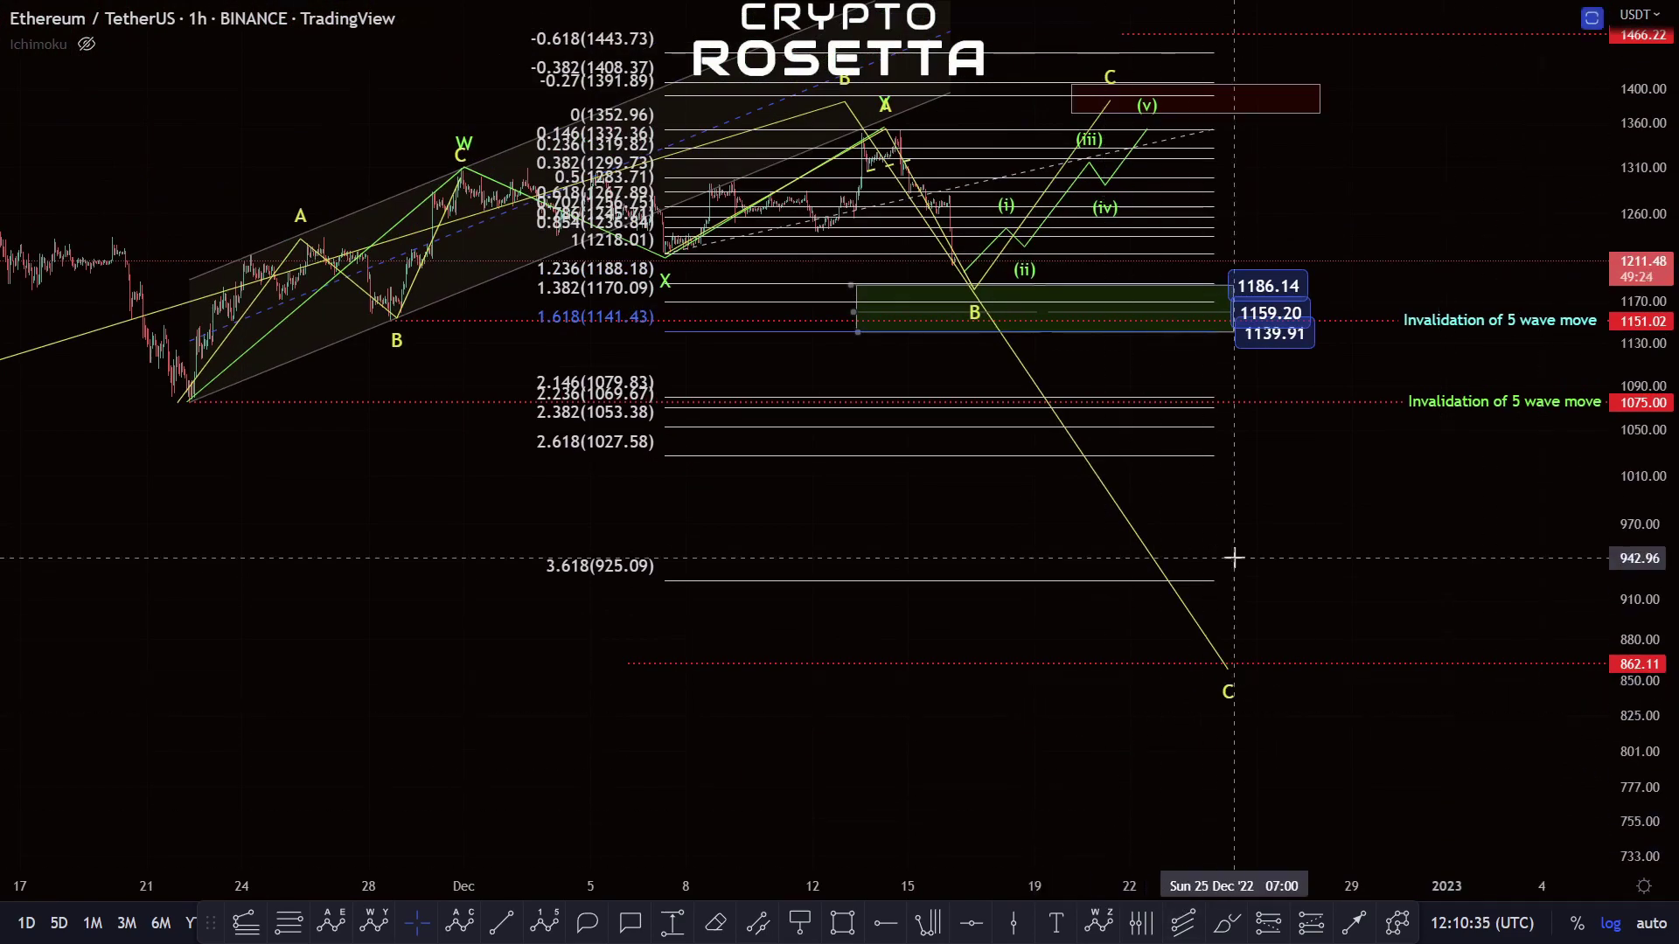
Step: Delete the Fibonacci retracement from the chart
{"action": "left_click_drag", "start_coordinate": [1632, 521], "coordinate": [1606, 637]}
{"action": "left_click_drag", "start_coordinate": [1380, 454], "coordinate": [1313, 705]}
{"action": "left_click", "coordinate": [781, 346]}
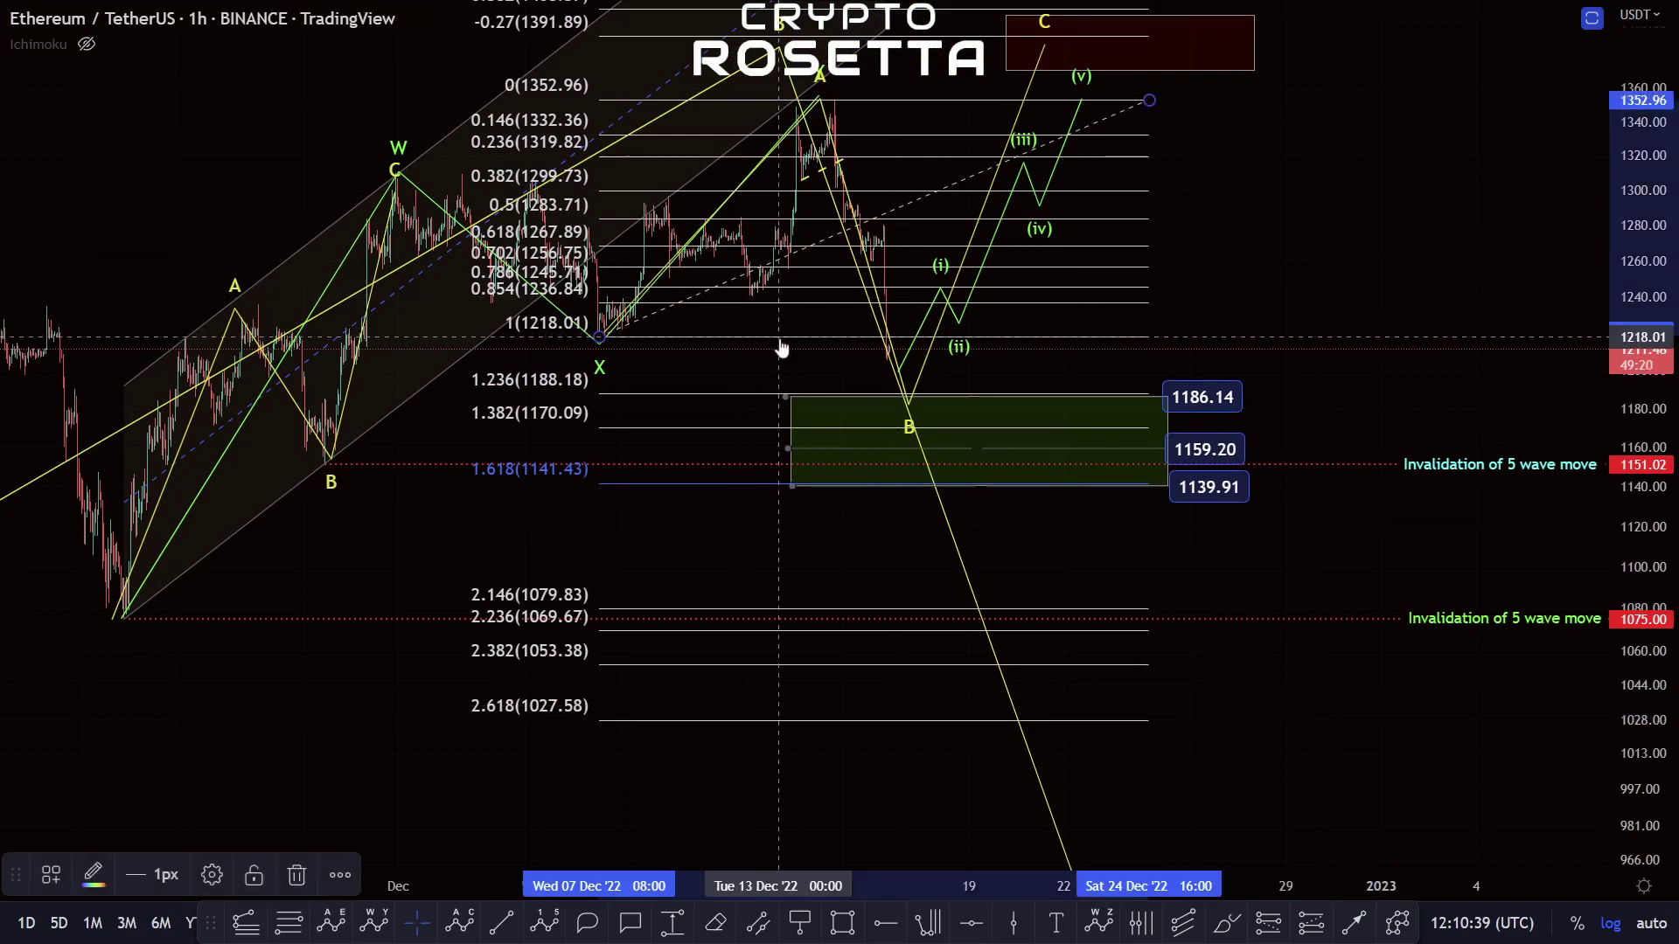
{"action": "key", "text": "Delete"}
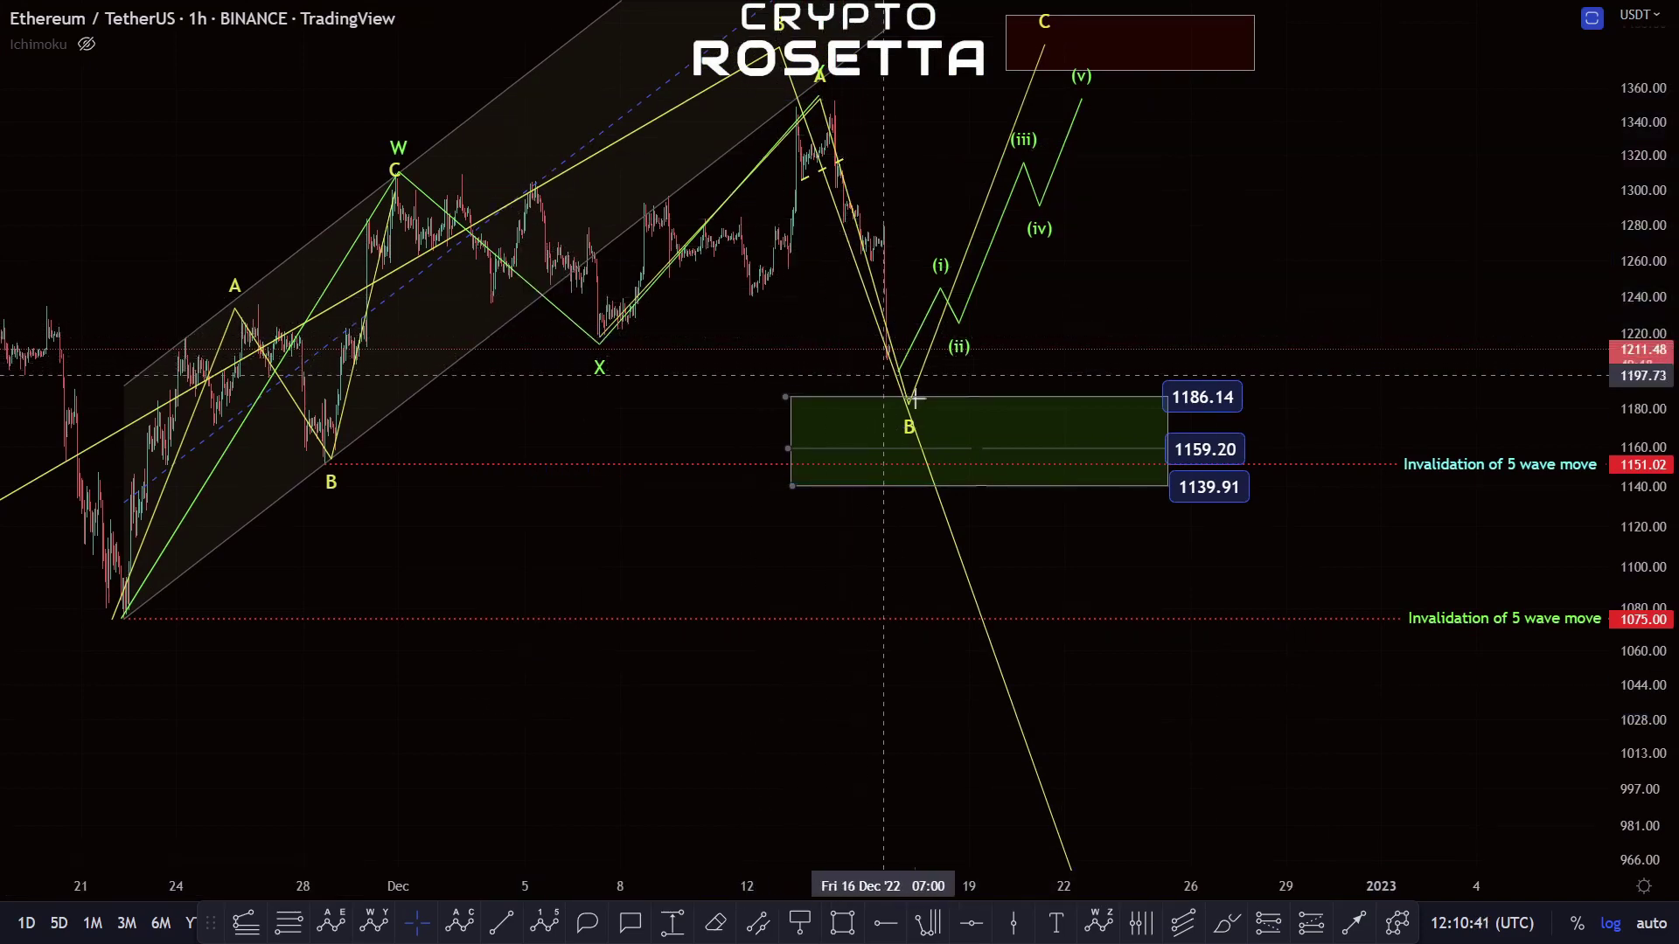
Step: Delete the yellow ABC projection into the red box and the green five-wave projection
{"action": "scroll", "coordinate": [888, 378], "scroll_direction": "up", "scroll_amount": 3}
{"action": "left_click_drag", "start_coordinate": [1173, 225], "coordinate": [1153, 519]}
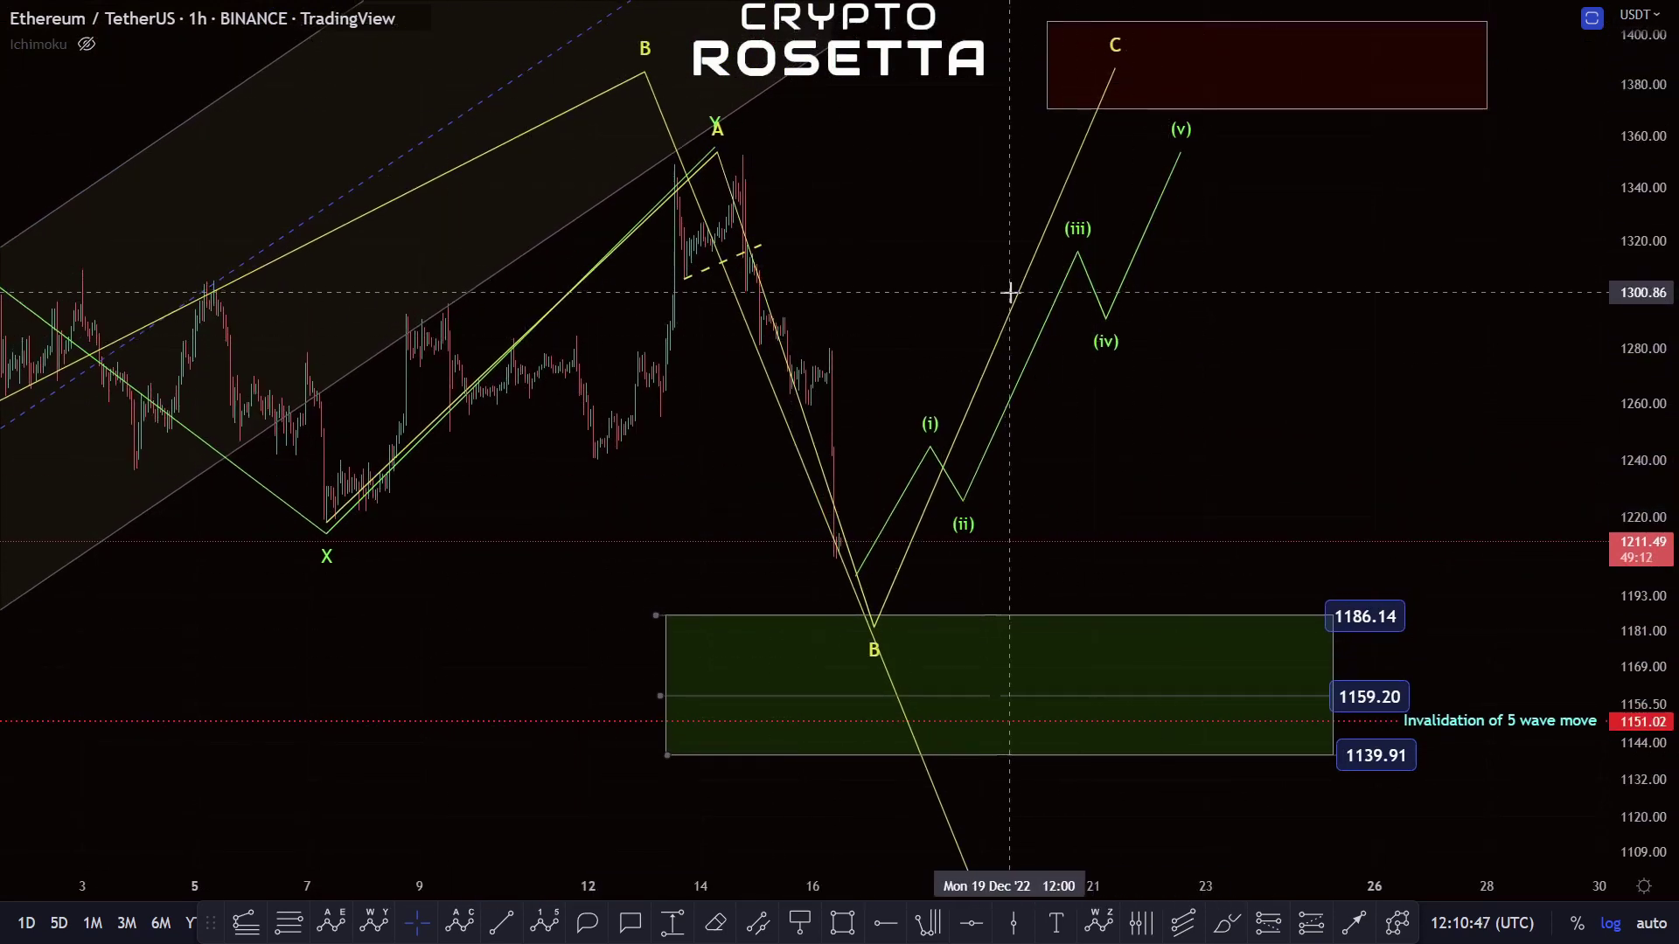
{"action": "left_click", "coordinate": [994, 361]}
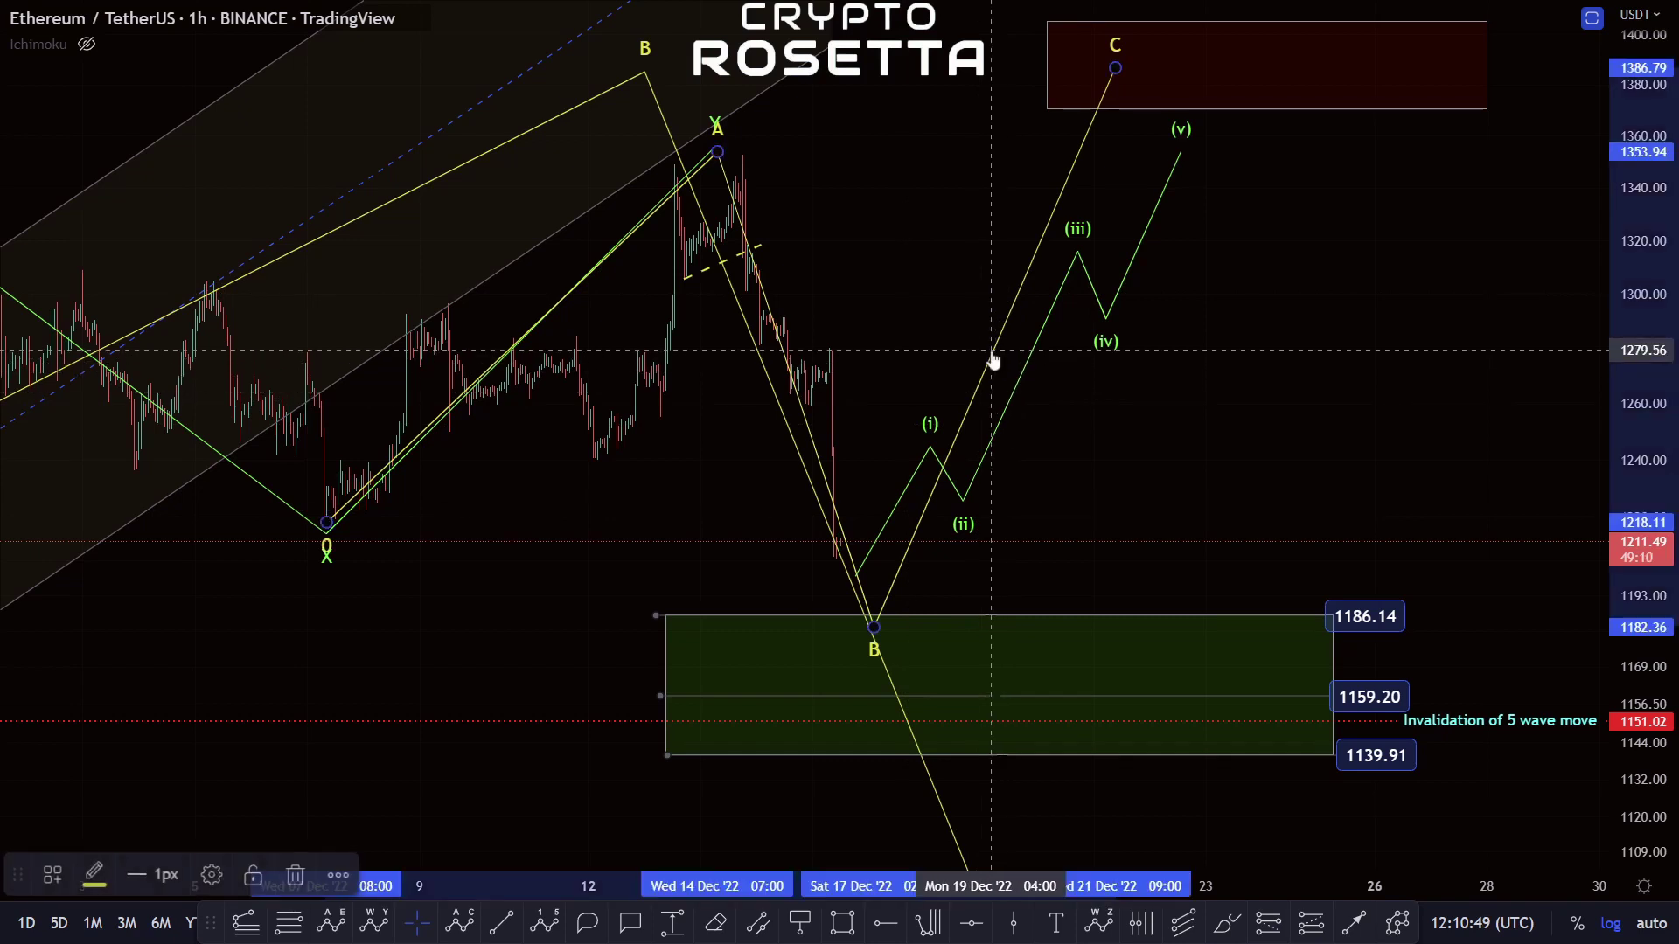
{"action": "key", "text": "Delete"}
{"action": "left_click", "coordinate": [1006, 410]}
{"action": "key", "text": "Delete"}
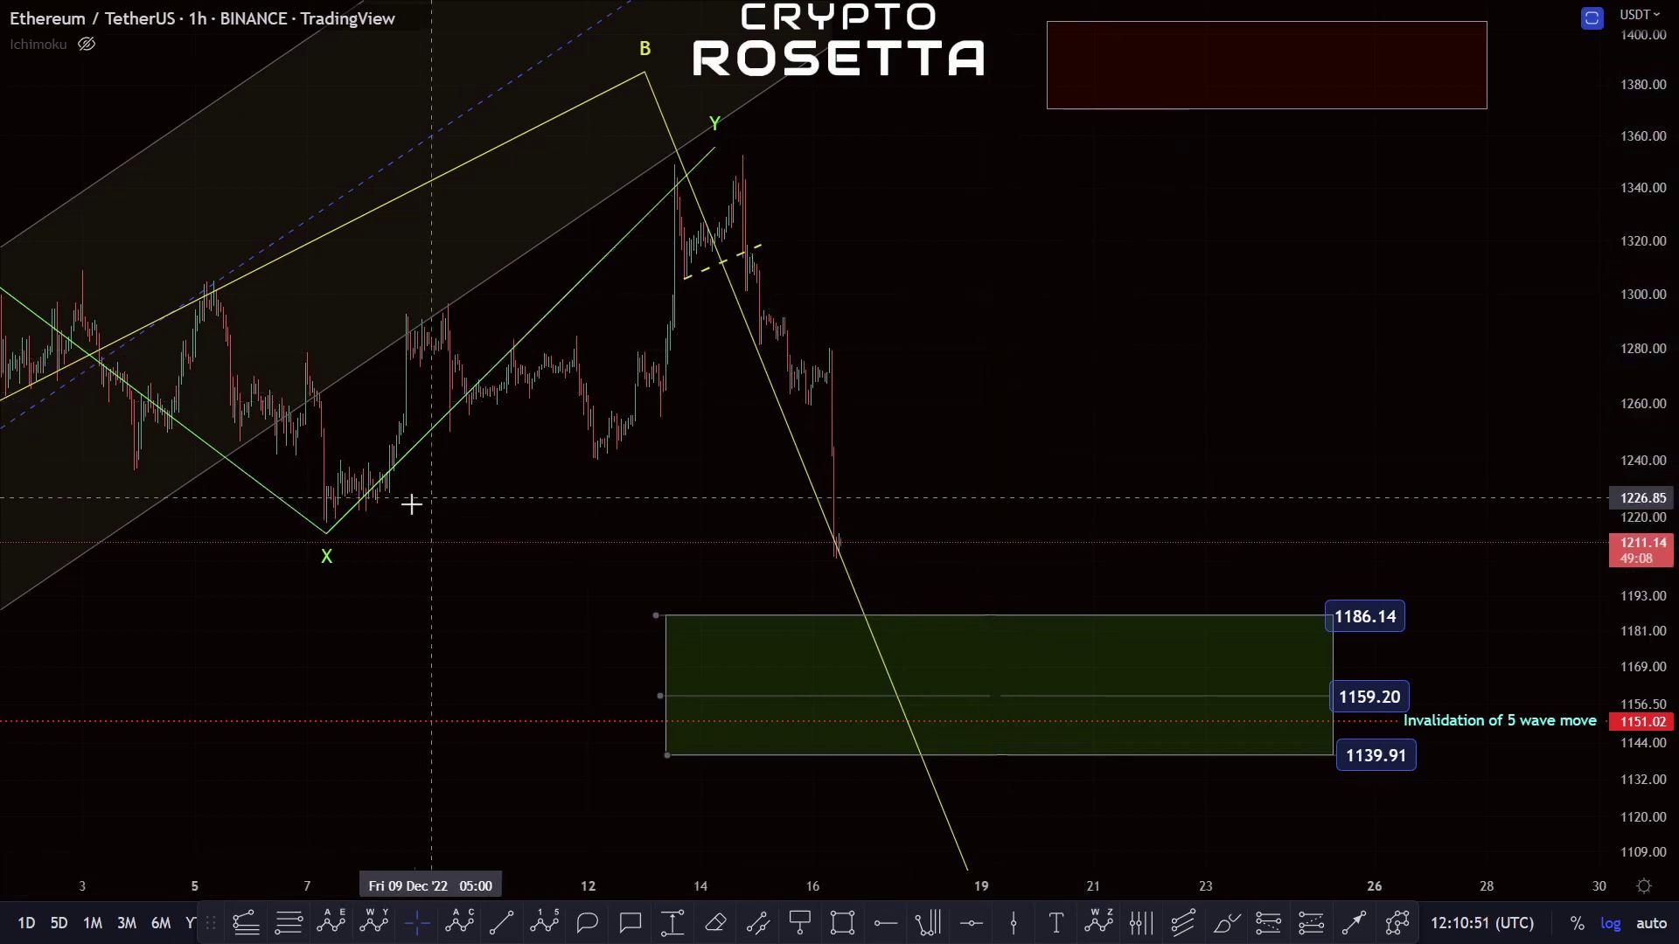
Step: Move the green WXY pattern's X point into the green box and its Y point above the red box
{"action": "mouse_move", "coordinate": [322, 534]}
{"action": "left_mouse_down"}
{"action": "mouse_move", "coordinate": [911, 775]}
{"action": "mouse_move", "coordinate": [843, 670]}
{"action": "left_mouse_up"}
{"action": "mouse_move", "coordinate": [715, 146]}
{"action": "left_mouse_down"}
{"action": "mouse_move", "coordinate": [1263, 83]}
{"action": "mouse_move", "coordinate": [1258, 3]}
{"action": "left_mouse_up"}
{"action": "mouse_move", "coordinate": [1037, 515]}
{"action": "left_mouse_down"}
{"action": "mouse_move", "coordinate": [1388, 546]}
{"action": "mouse_move", "coordinate": [1487, 536]}
{"action": "mouse_move", "coordinate": [1398, 554]}
{"action": "left_mouse_up"}
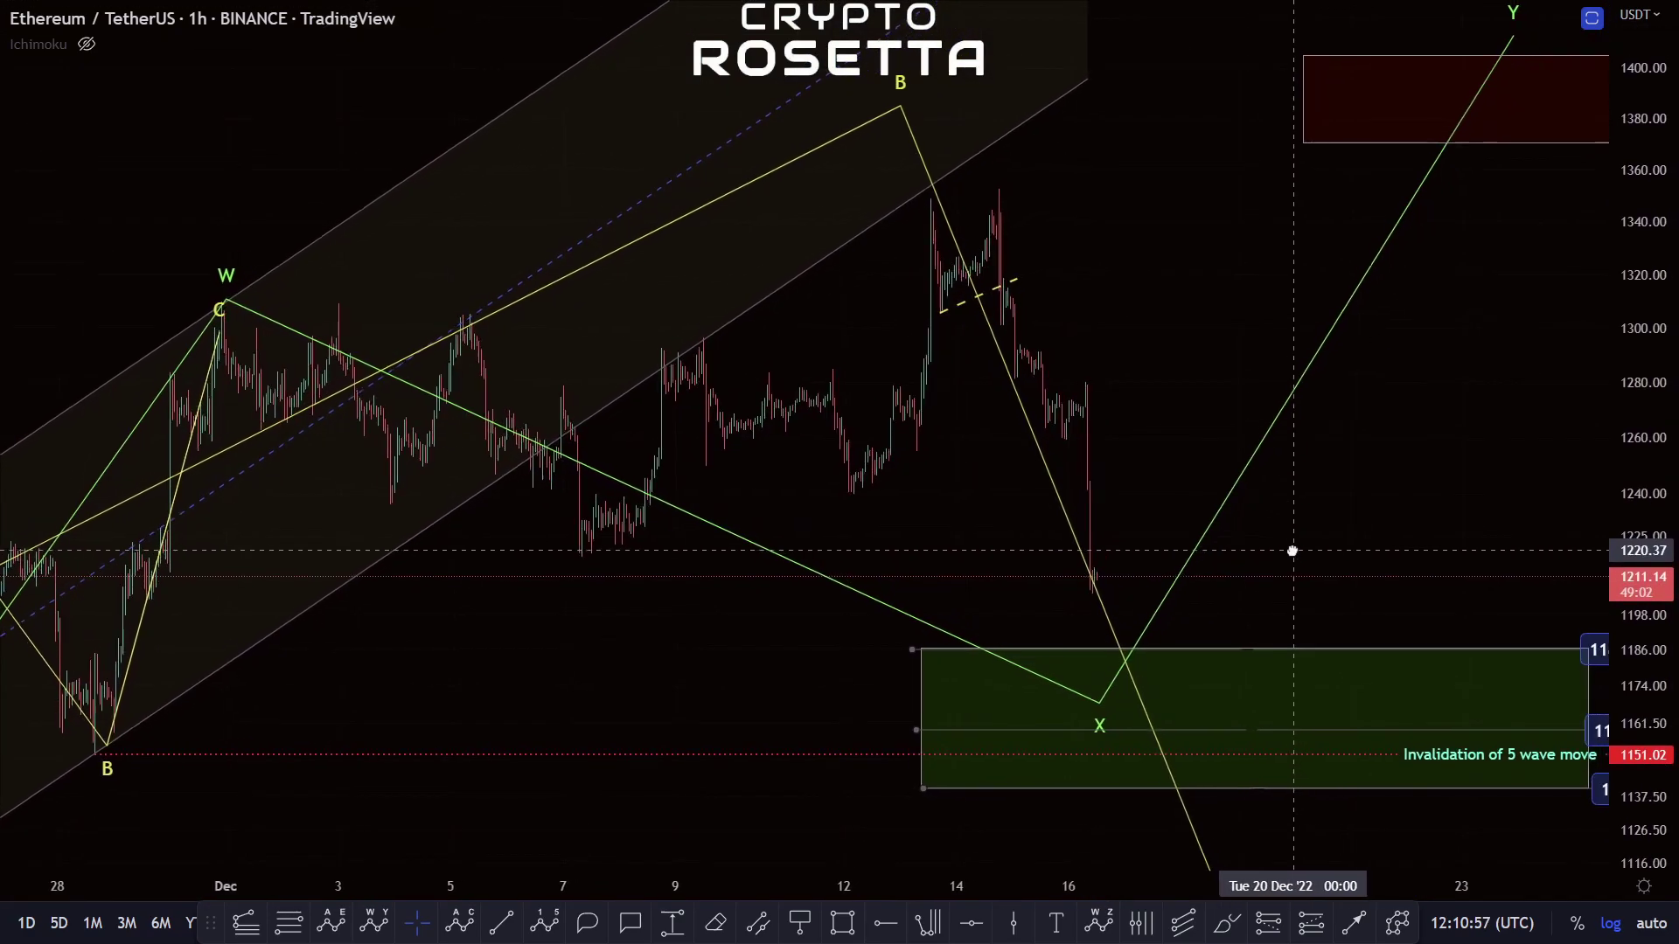
Step: Undo the X and Y point moves and the deletion of the yellow ABC and five-wave projections
{"action": "key", "text": "ctrl+z"}
{"action": "key", "text": "ctrl+z"}
{"action": "key", "text": "ctrl+z"}
{"action": "key", "text": "ctrl+z"}
{"action": "key", "text": "ctrl+z"}
{"action": "key", "text": "ctrl+z"}
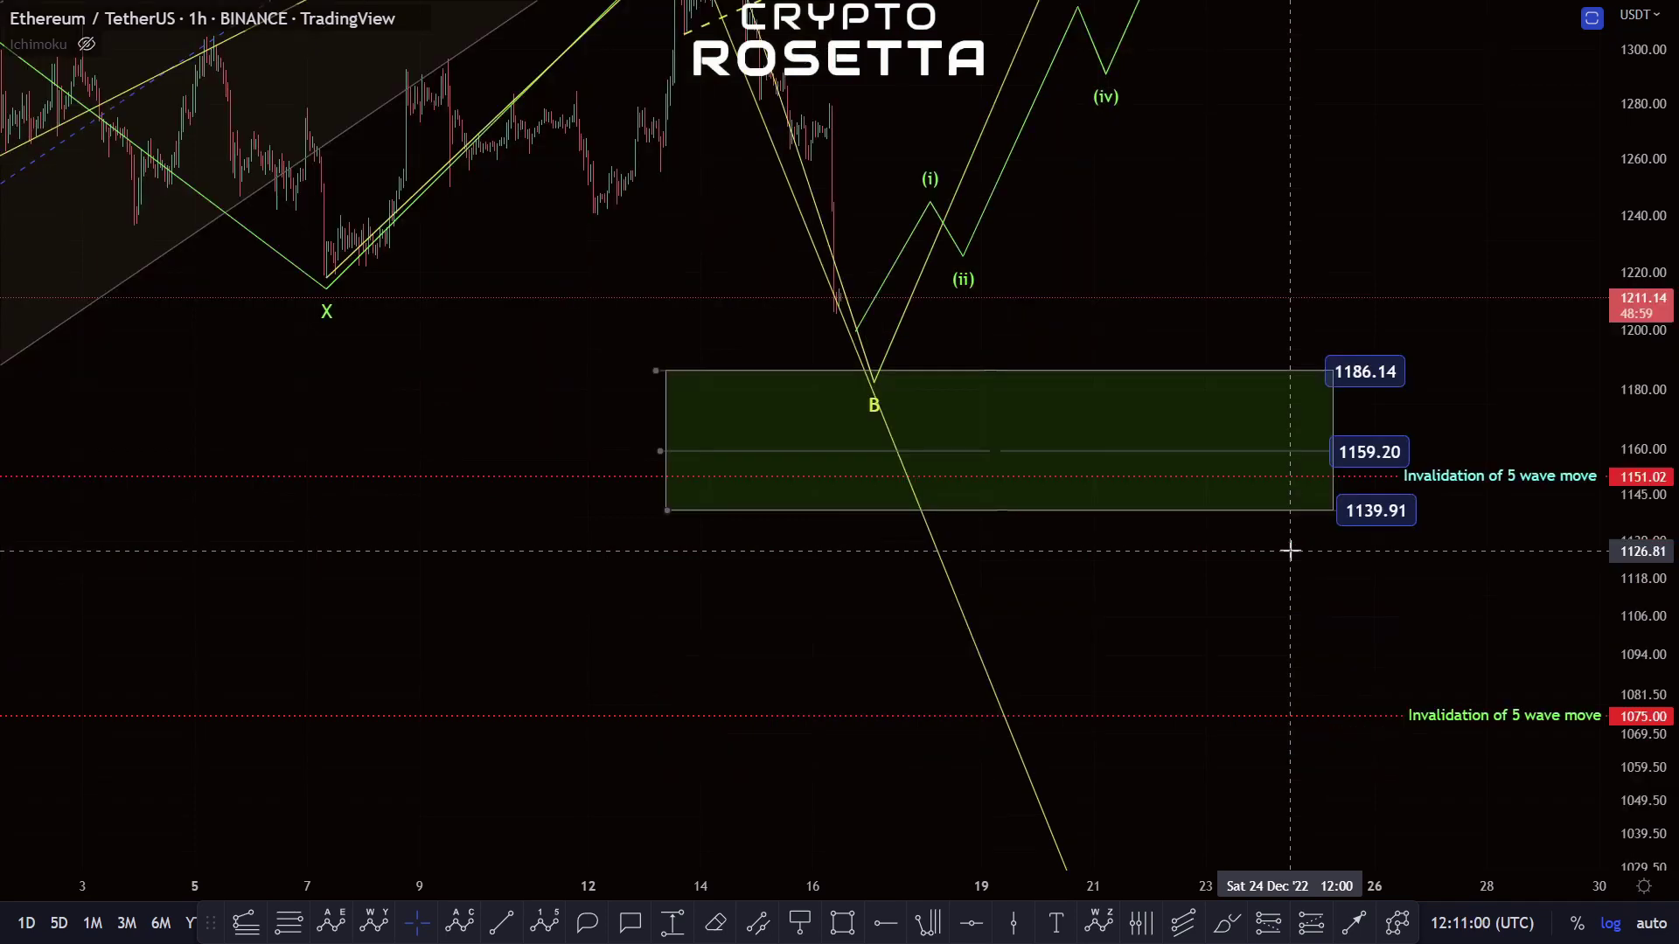
{"action": "left_click_drag", "start_coordinate": [1190, 213], "coordinate": [1175, 571]}
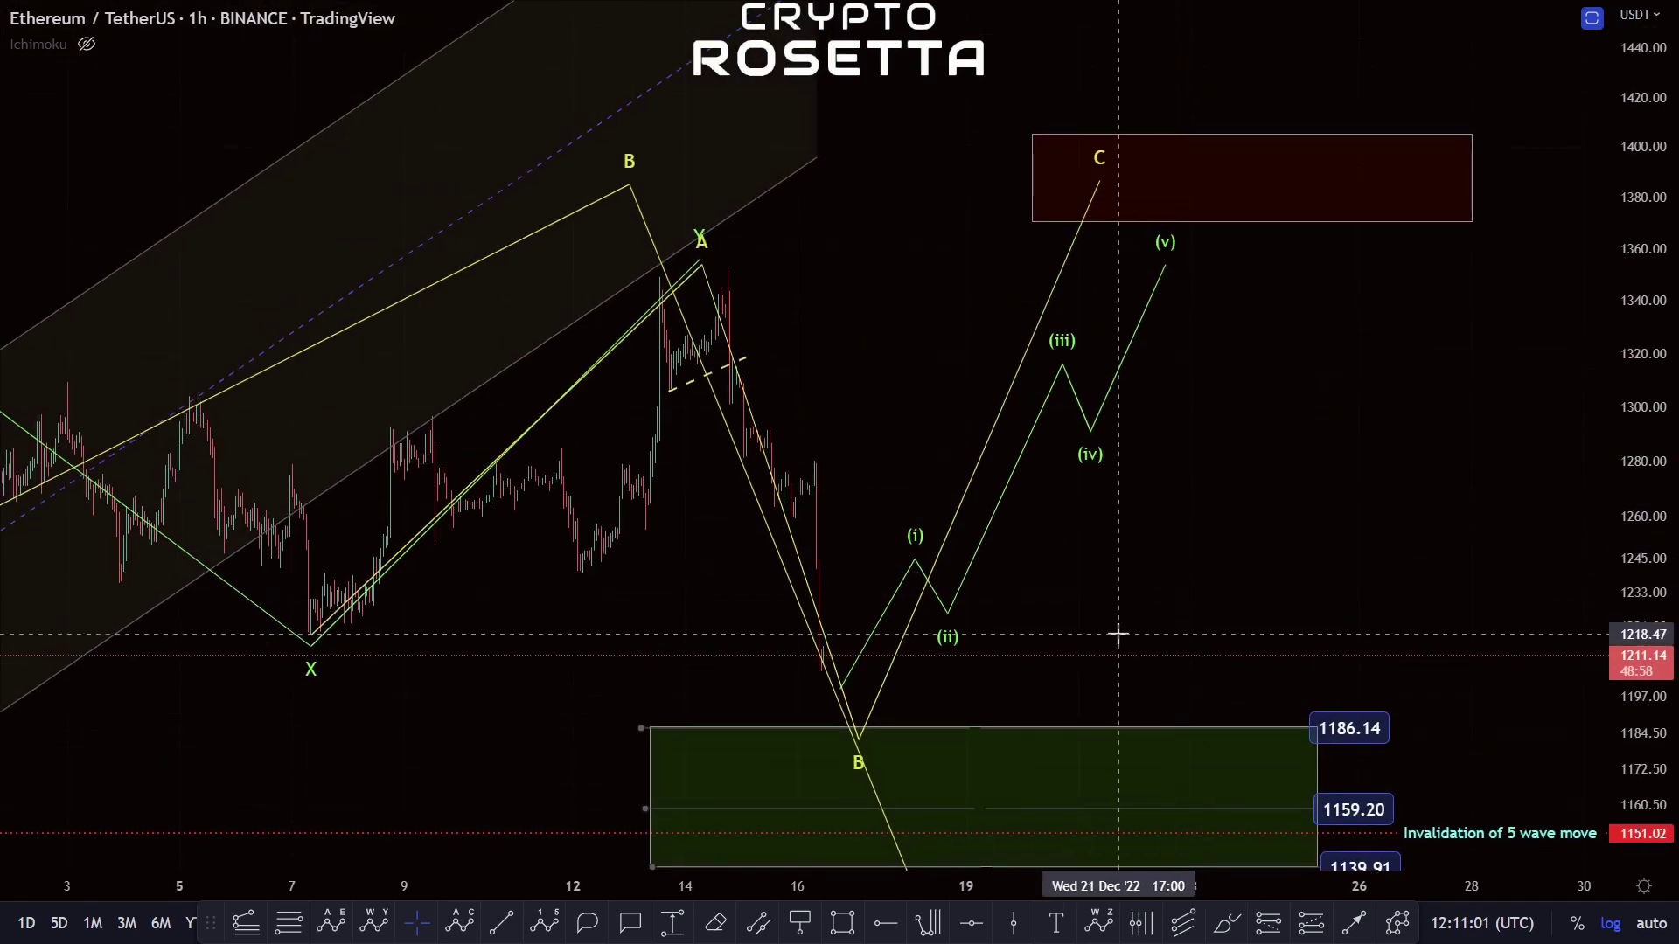
Step: Draw a trend-based Fibonacci extension from the 1218.01 low to the 1352.72 high and back to 1186.99 at the green box's upper edge
{"action": "left_click", "coordinate": [245, 923]}
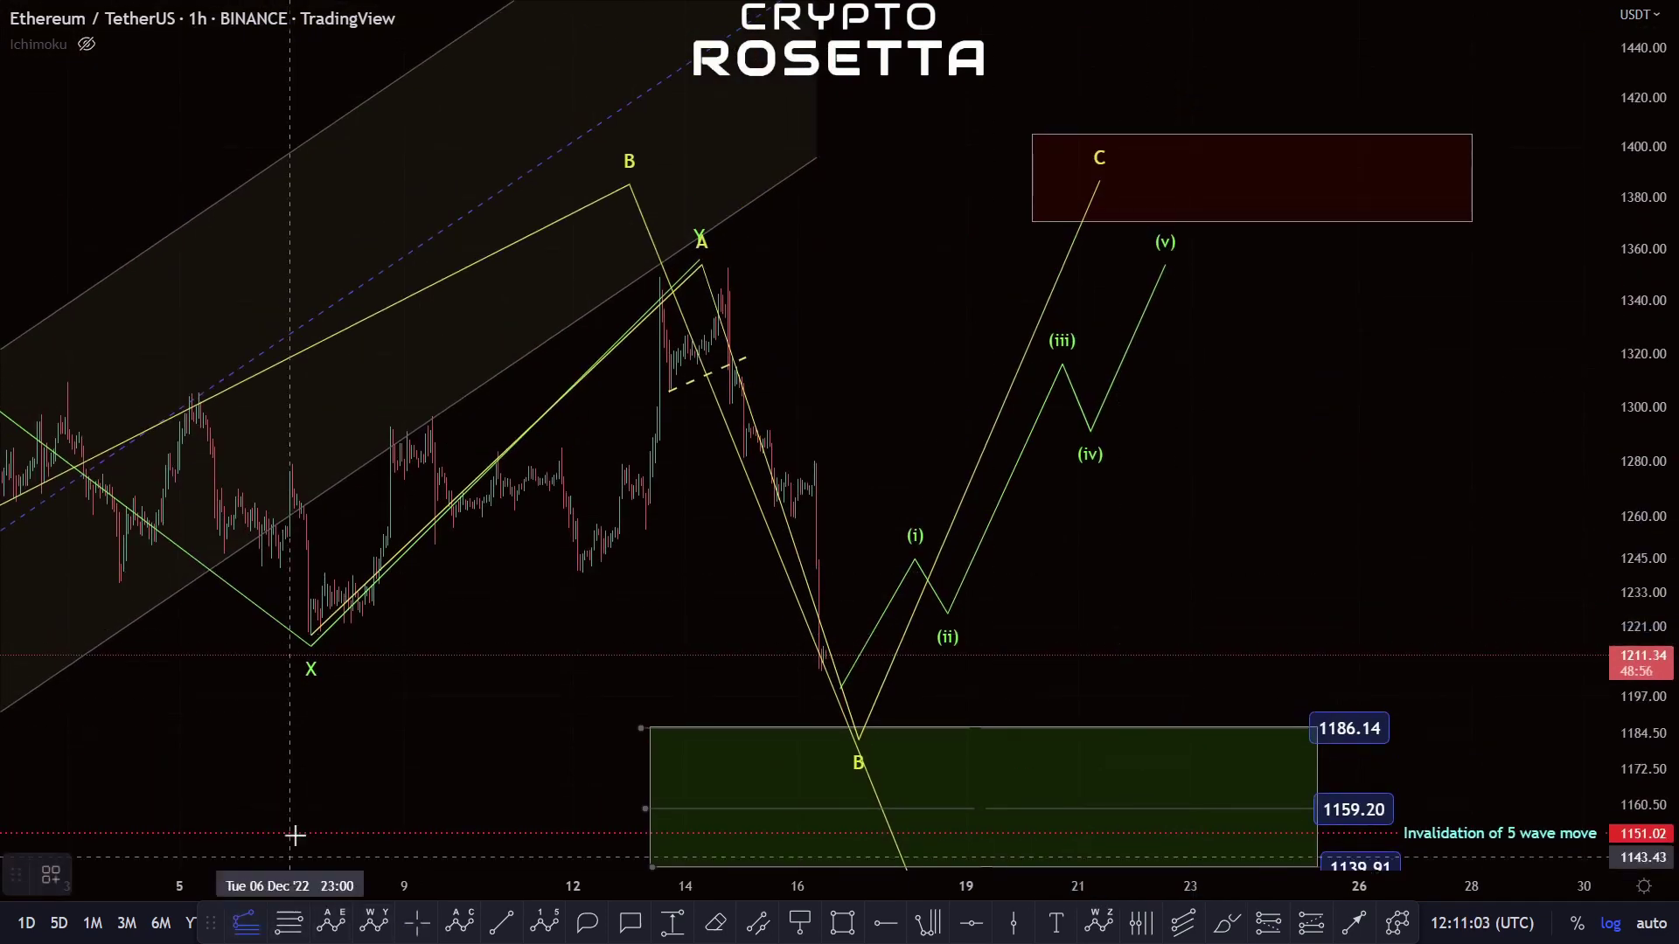
{"action": "left_click", "coordinate": [311, 648]}
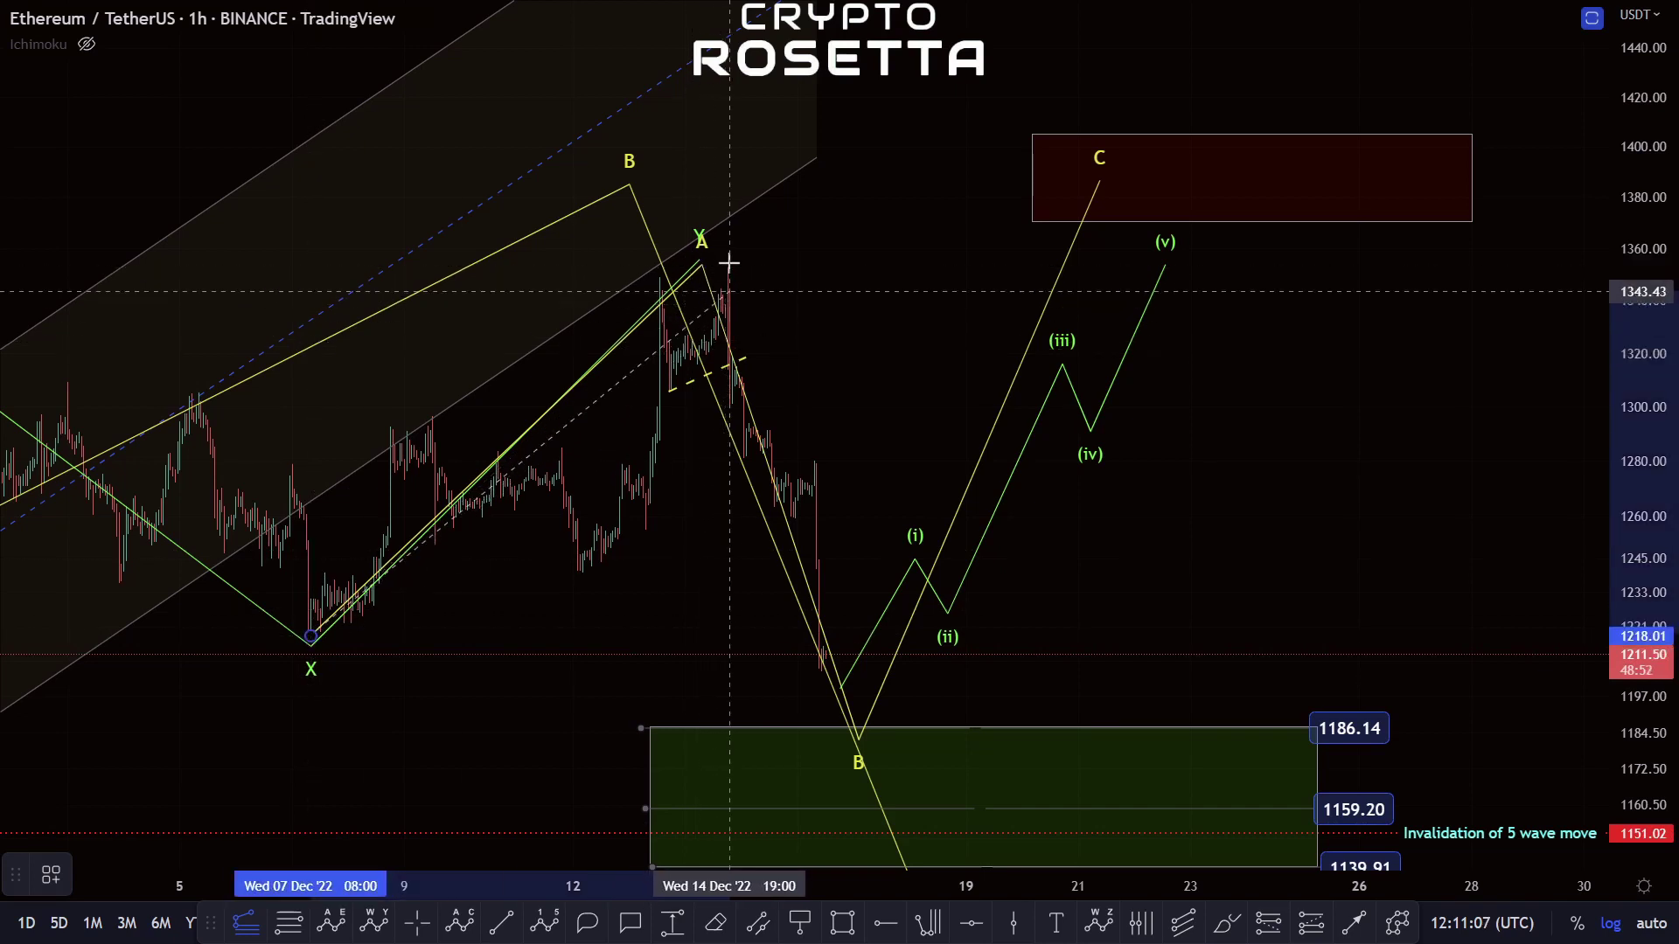
{"action": "left_click", "coordinate": [727, 263]}
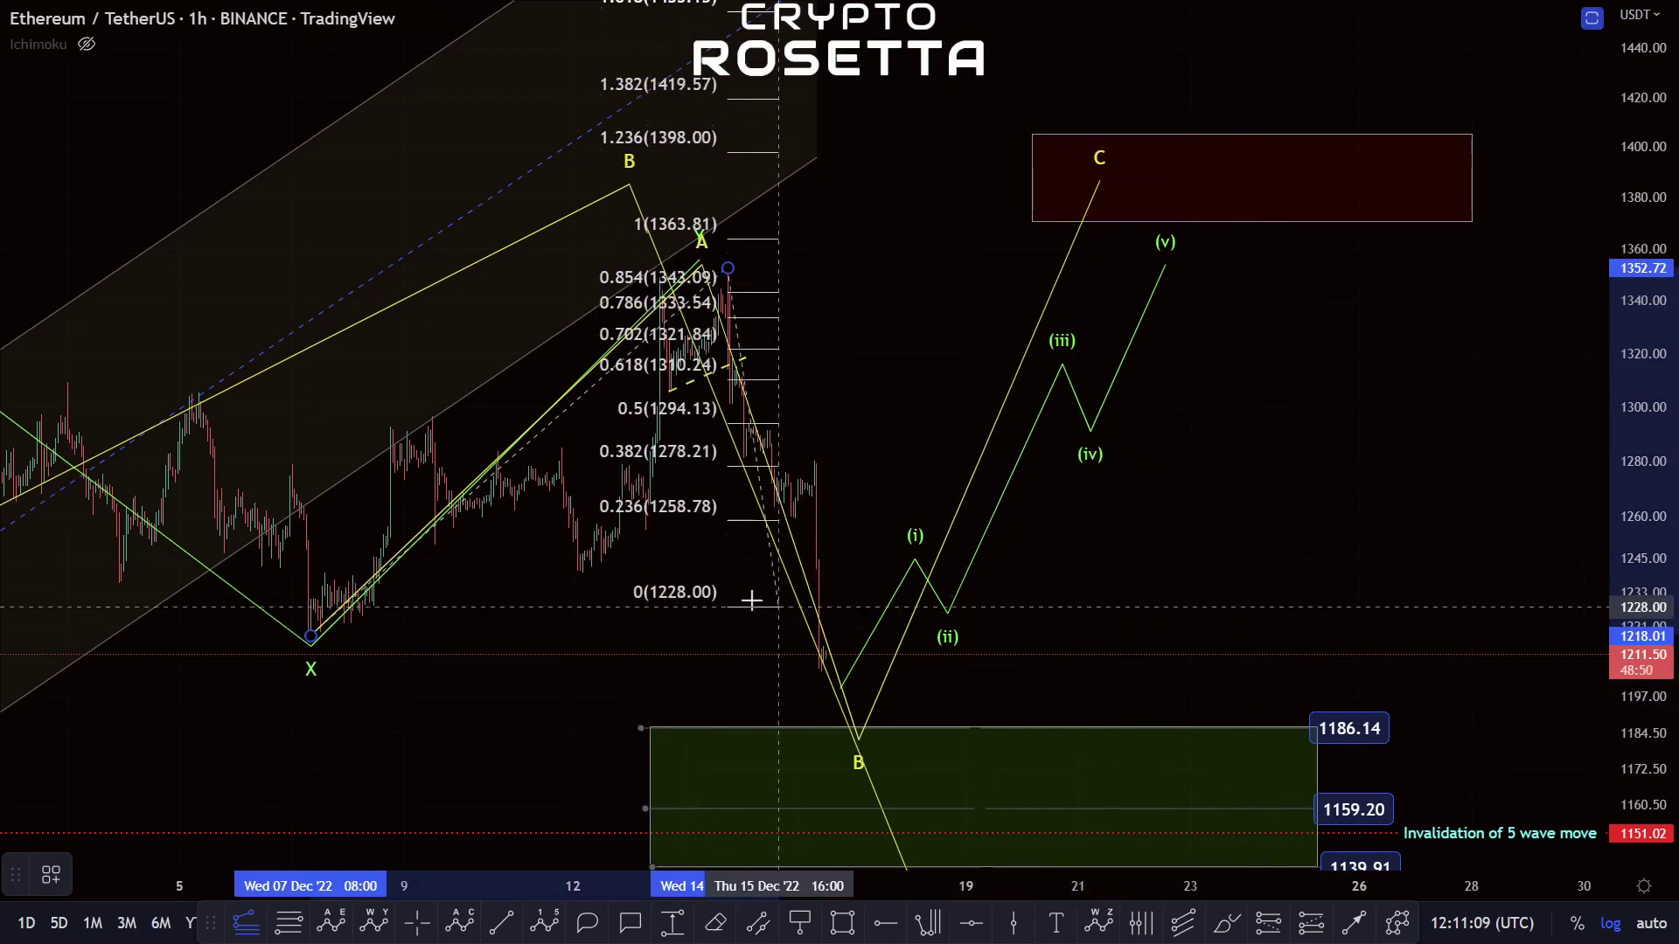
{"action": "left_click", "coordinate": [1110, 726]}
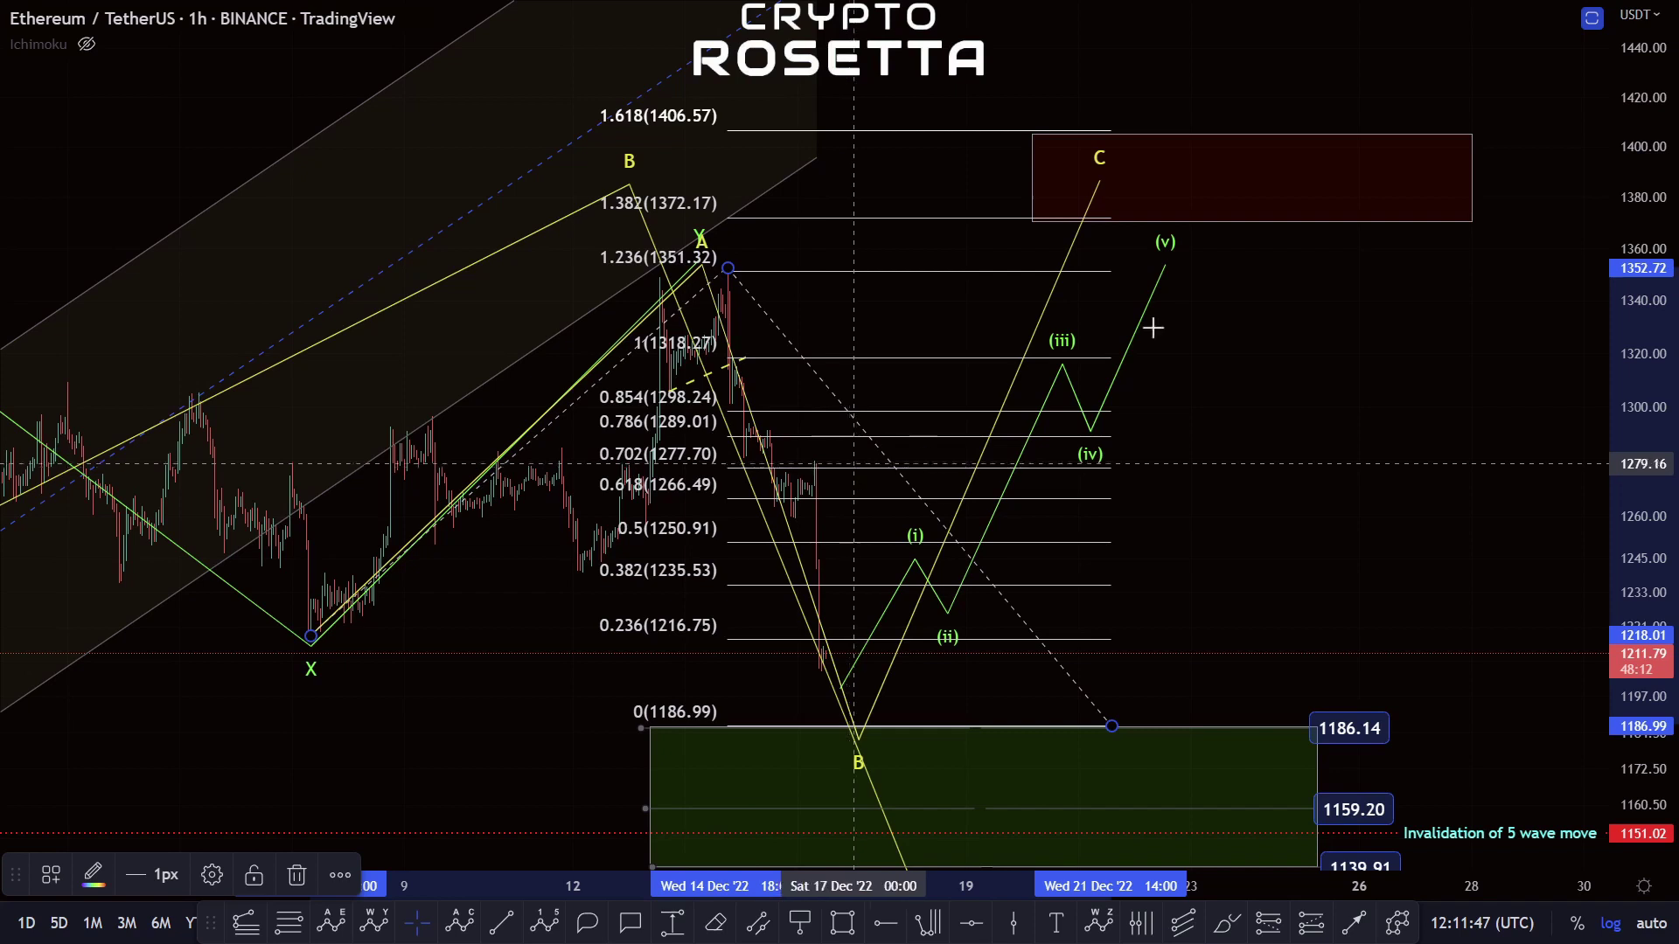
Step: Delete the Fibonacci extension, the yellow ABC projection and the green five-wave projection
{"action": "key", "text": "Delete"}
{"action": "left_click", "coordinate": [1020, 458]}
{"action": "key", "text": "Delete"}
{"action": "left_click", "coordinate": [981, 472]}
{"action": "key", "text": "Delete"}
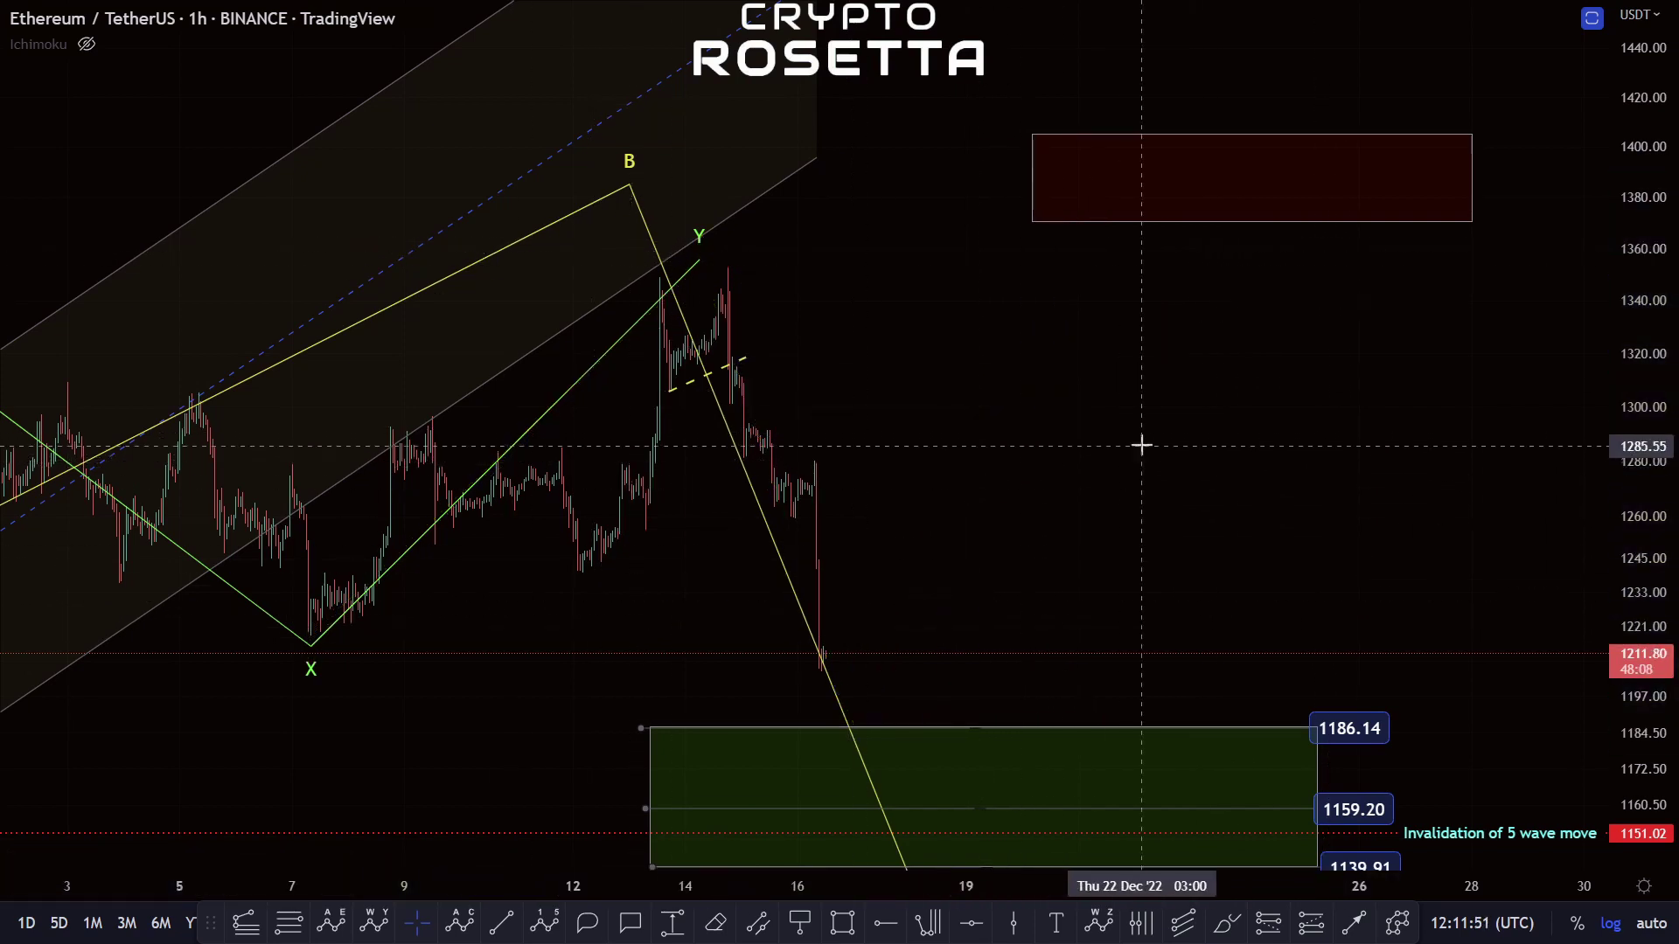
Step: Move the green WXY pattern's X point into the green box at about 1172 and its Y point into the red box at about 1390
{"action": "left_click_drag", "start_coordinate": [1134, 449], "coordinate": [1202, 355]}
{"action": "mouse_move", "coordinate": [380, 552]}
{"action": "left_mouse_down"}
{"action": "mouse_move", "coordinate": [916, 670]}
{"action": "mouse_move", "coordinate": [968, 652]}
{"action": "mouse_move", "coordinate": [976, 676]}
{"action": "left_mouse_up"}
{"action": "left_click_drag", "start_coordinate": [769, 168], "coordinate": [1170, 77]}
{"action": "left_click_drag", "start_coordinate": [779, 506], "coordinate": [890, 525]}
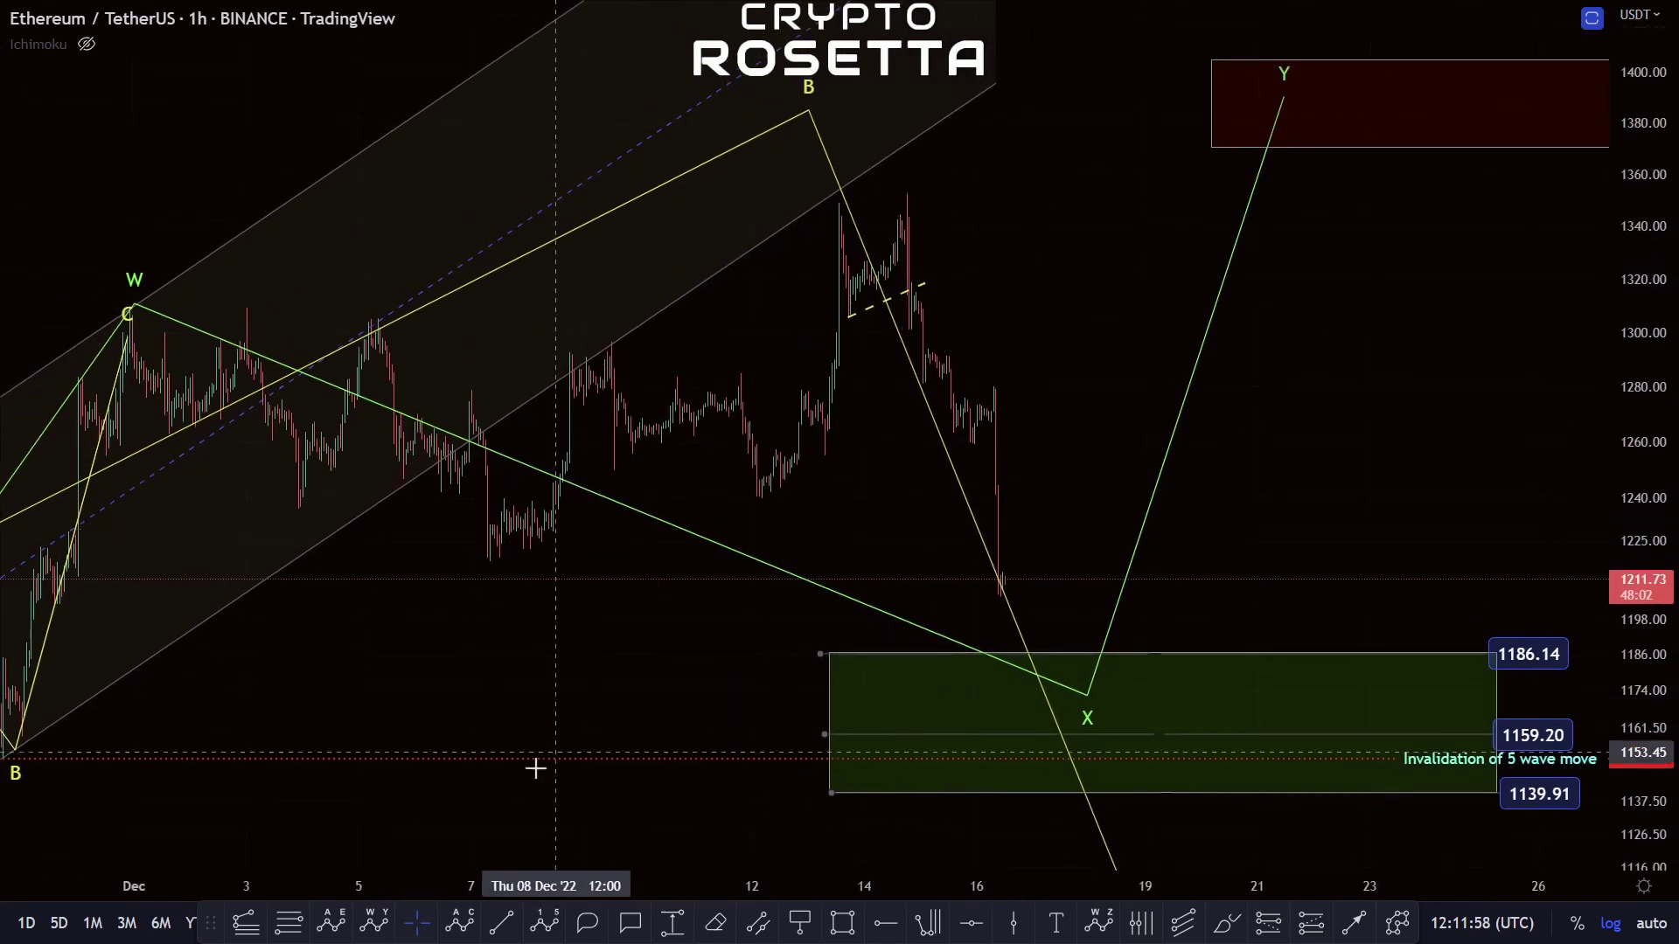
Step: Draw a yellow ABC correction from the W high at about 1310, with A at 1215, B at 1354 and C at 1174
{"action": "left_click", "coordinate": [465, 925]}
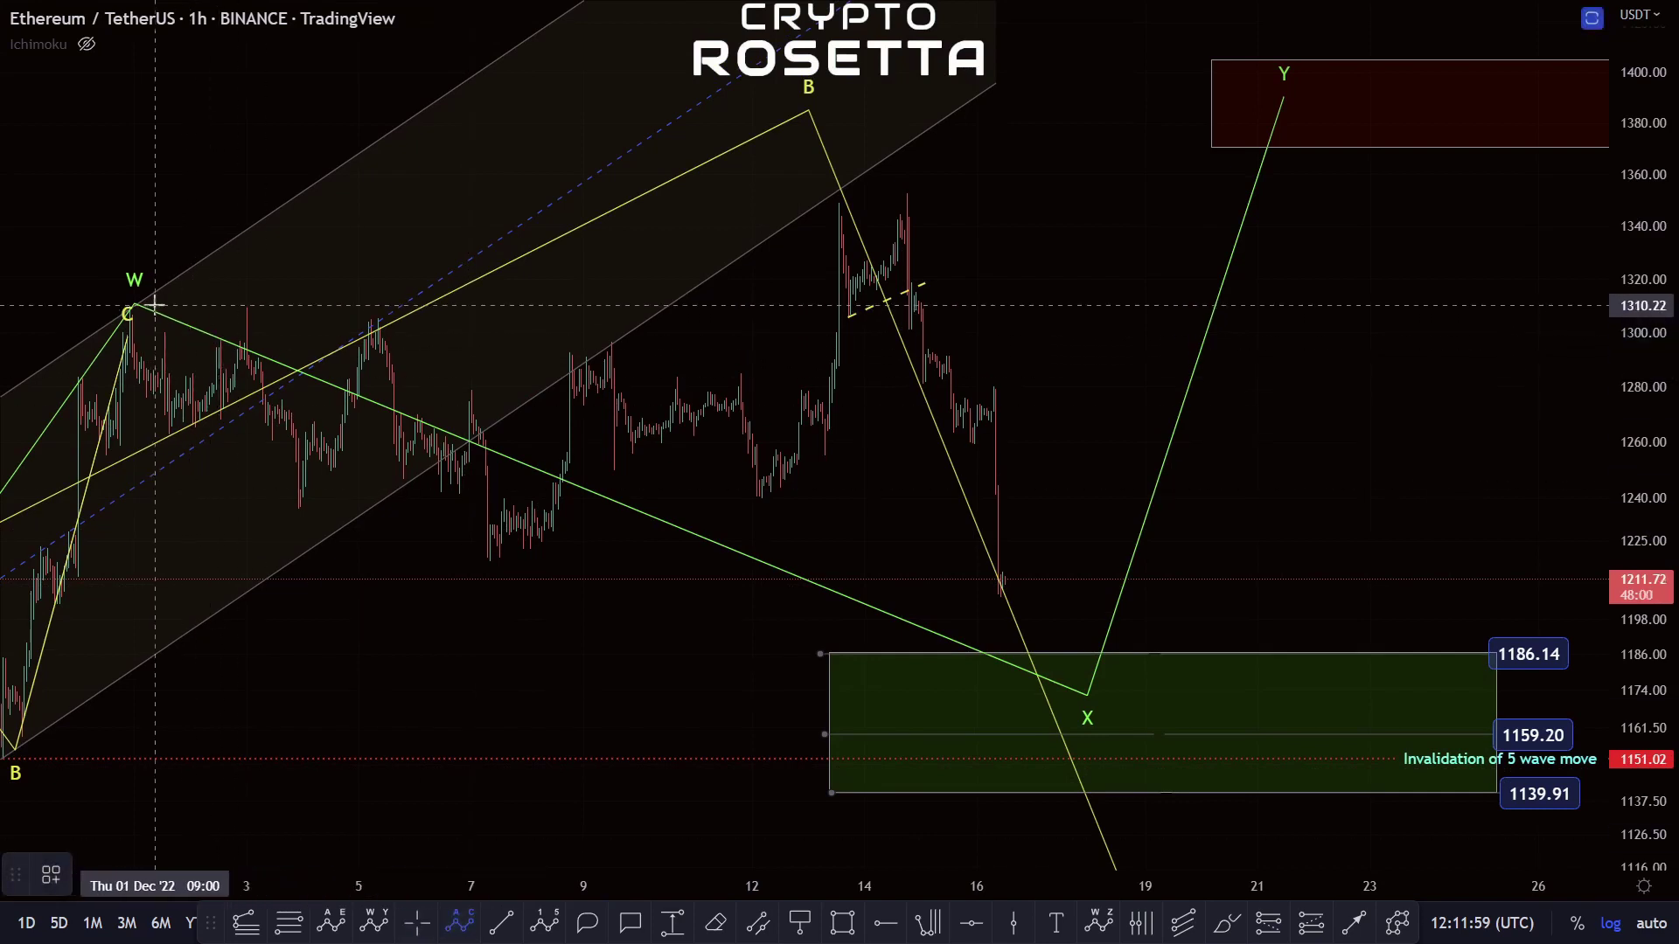
{"action": "left_click", "coordinate": [494, 571]}
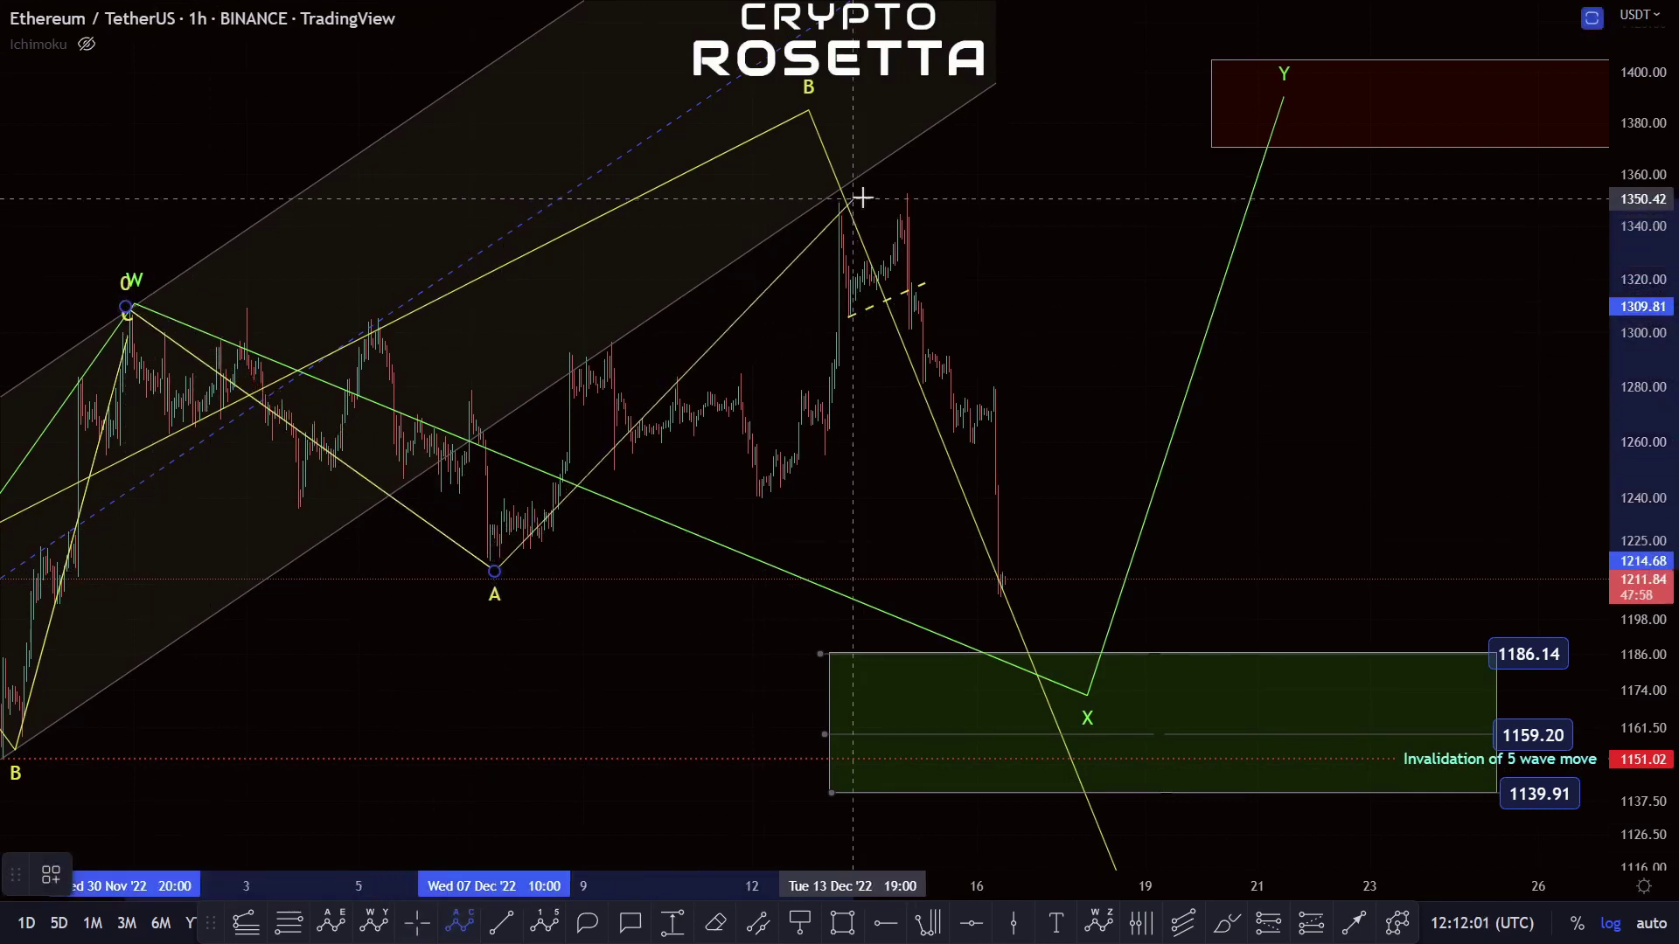
{"action": "left_click", "coordinate": [900, 190]}
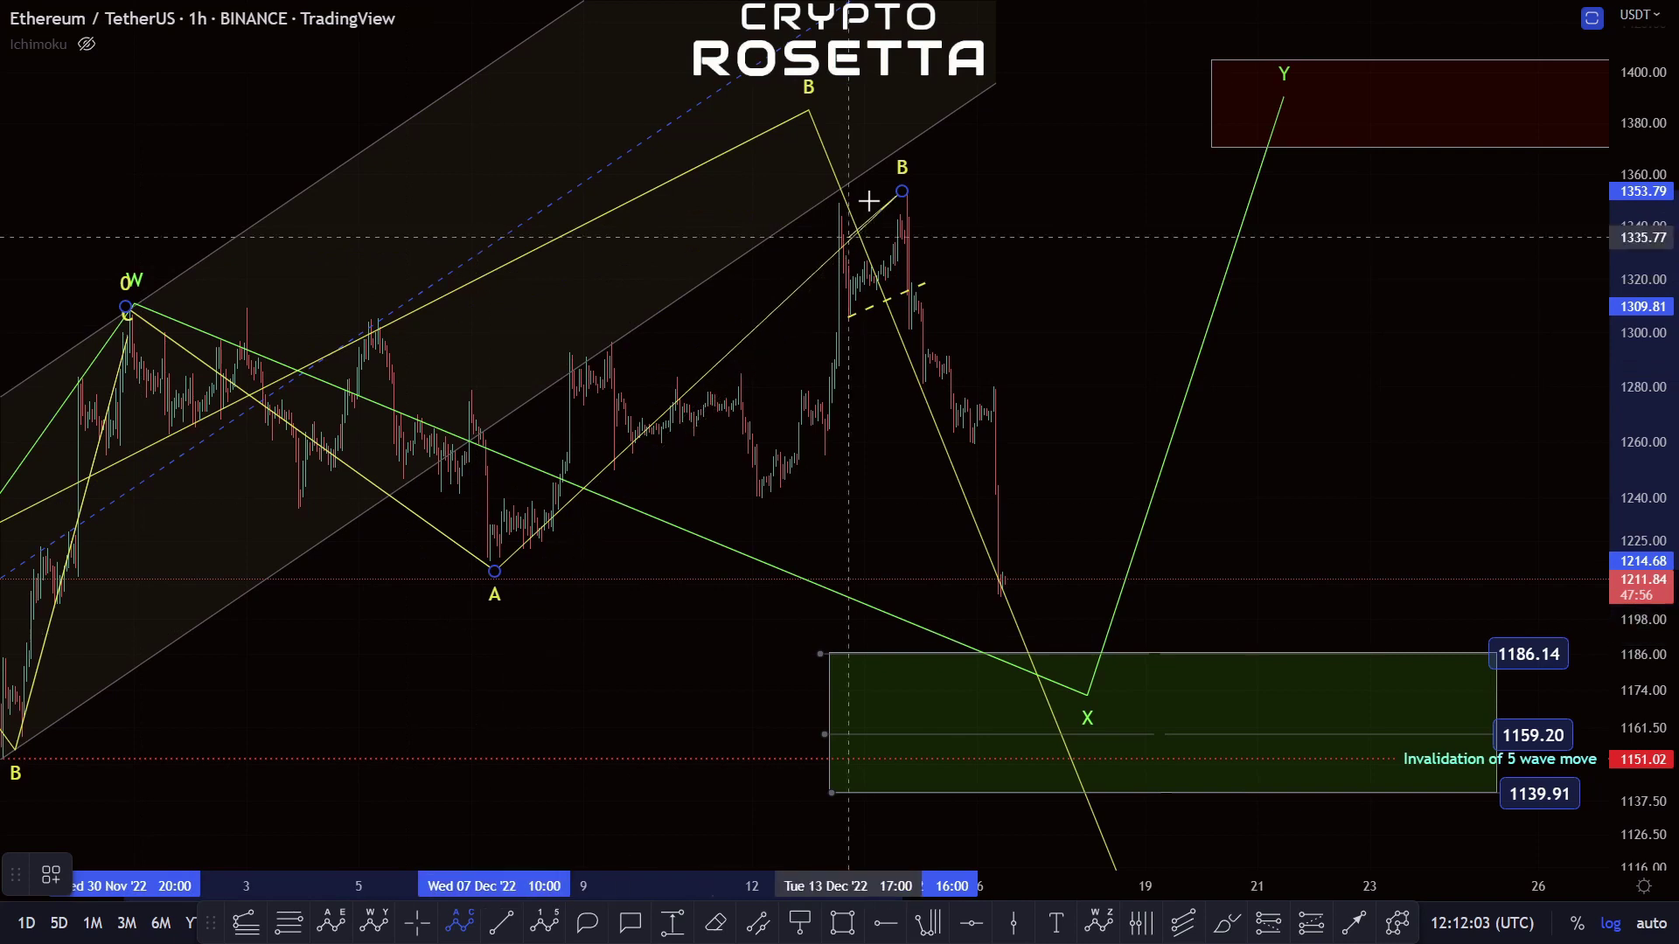
{"action": "left_click", "coordinate": [1120, 690]}
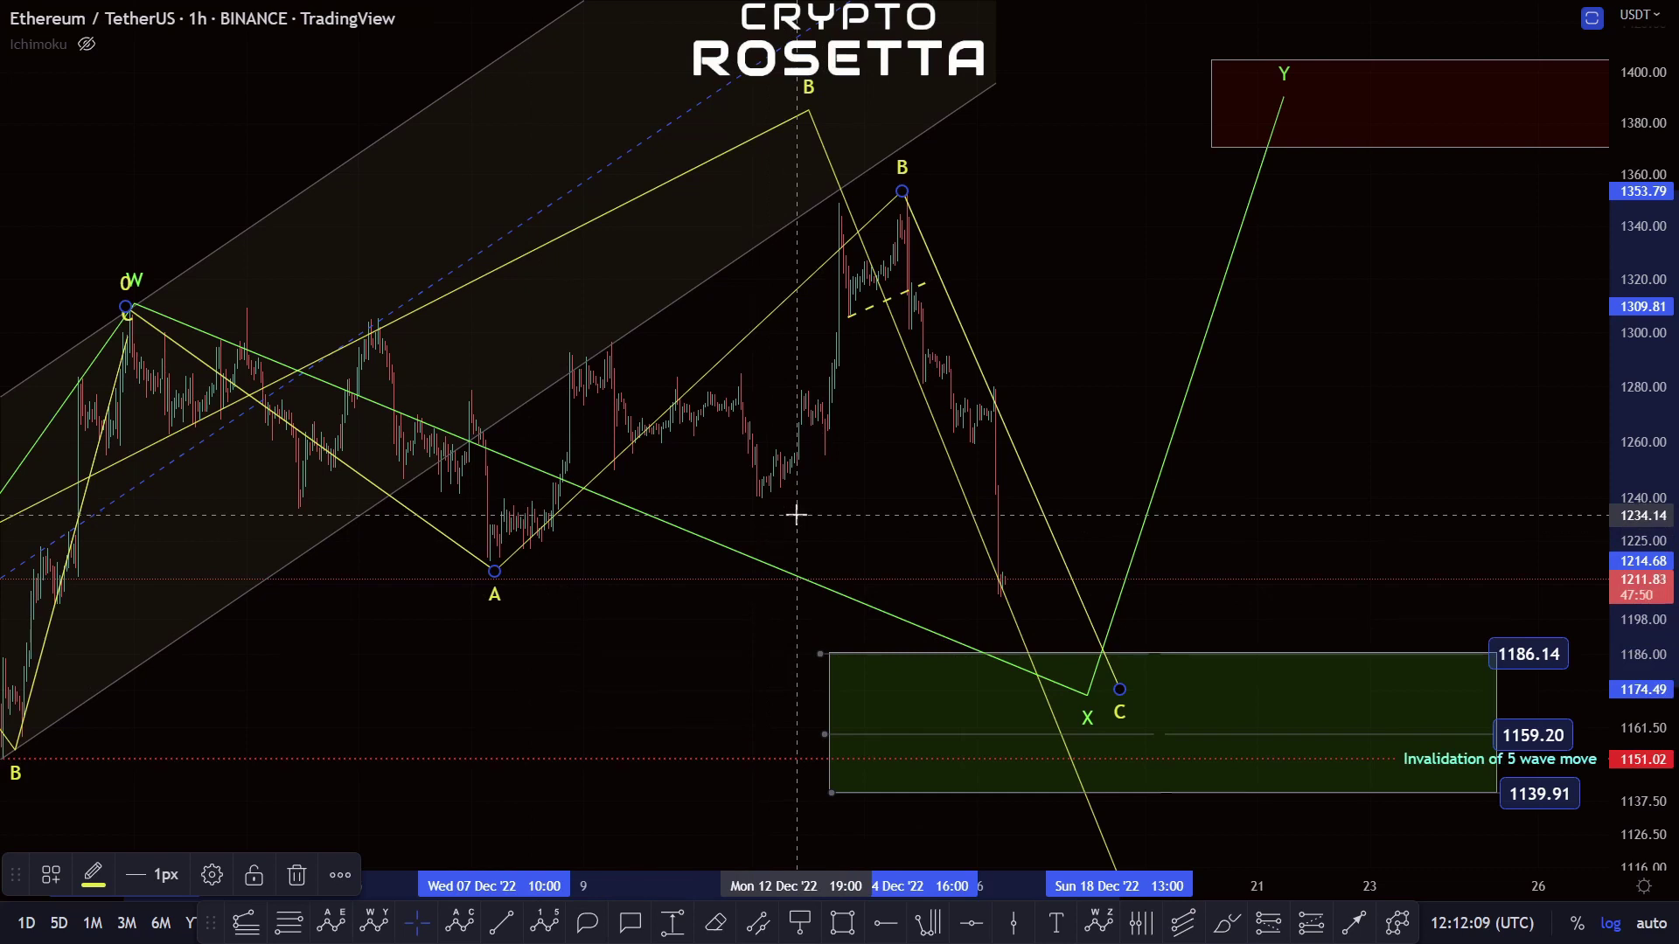
Step: Draw a Fibonacci retracement from the W high at 1309.77 to the 1218.09 low and remove it again
{"action": "left_click", "coordinate": [293, 930]}
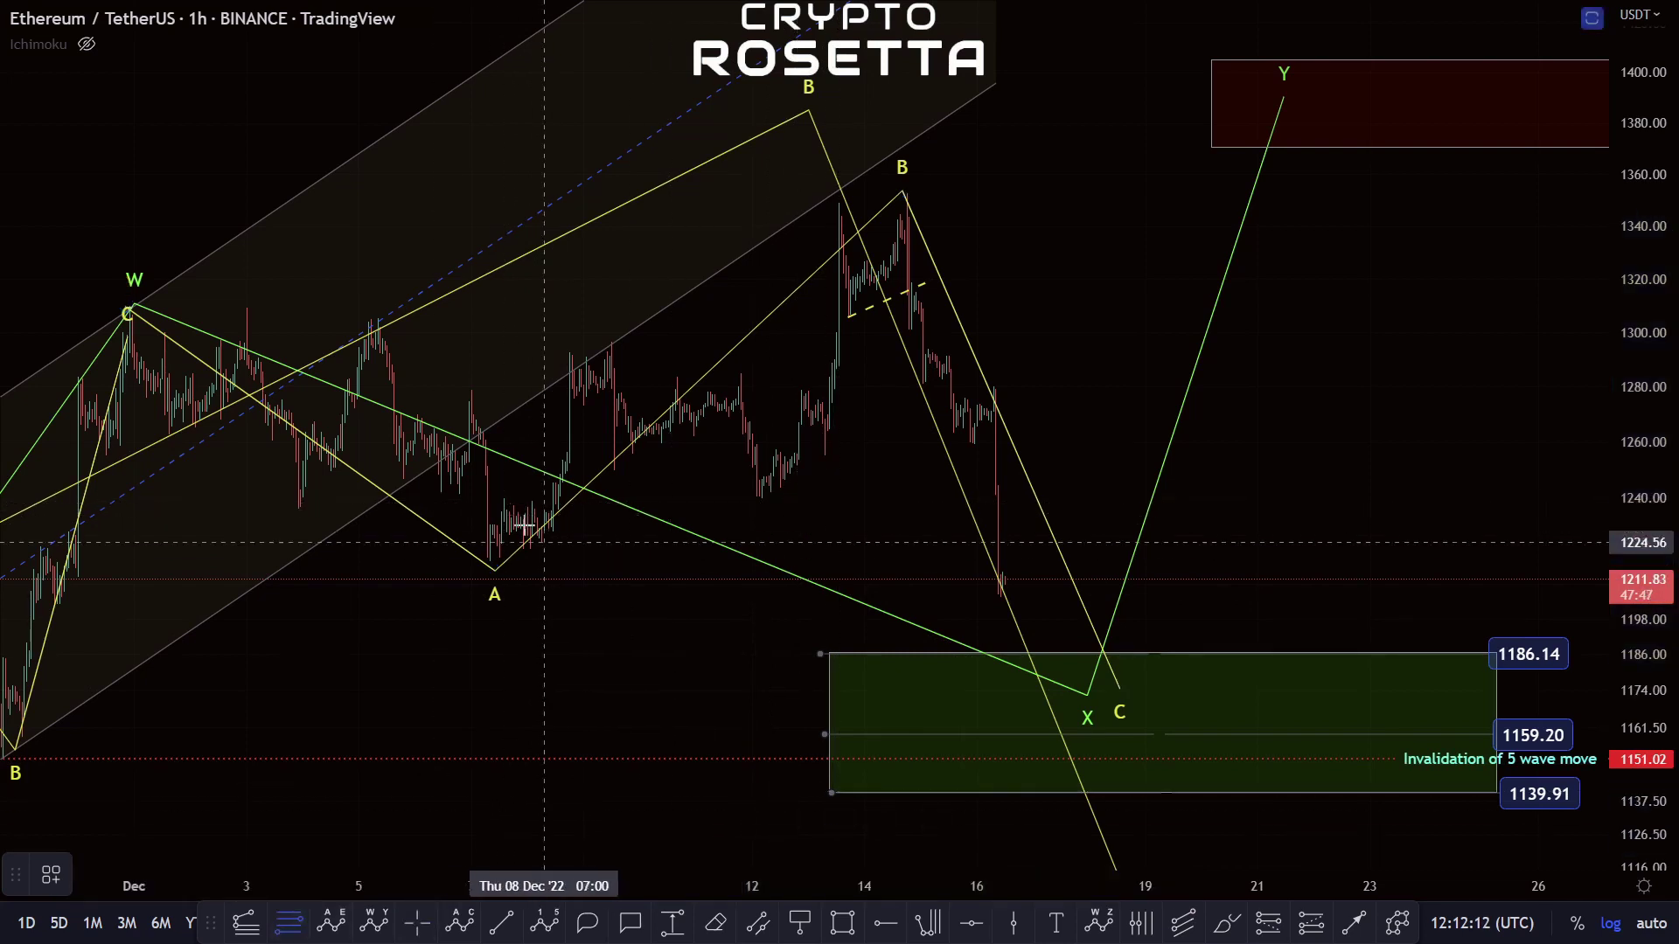
{"action": "left_click", "coordinate": [130, 304]}
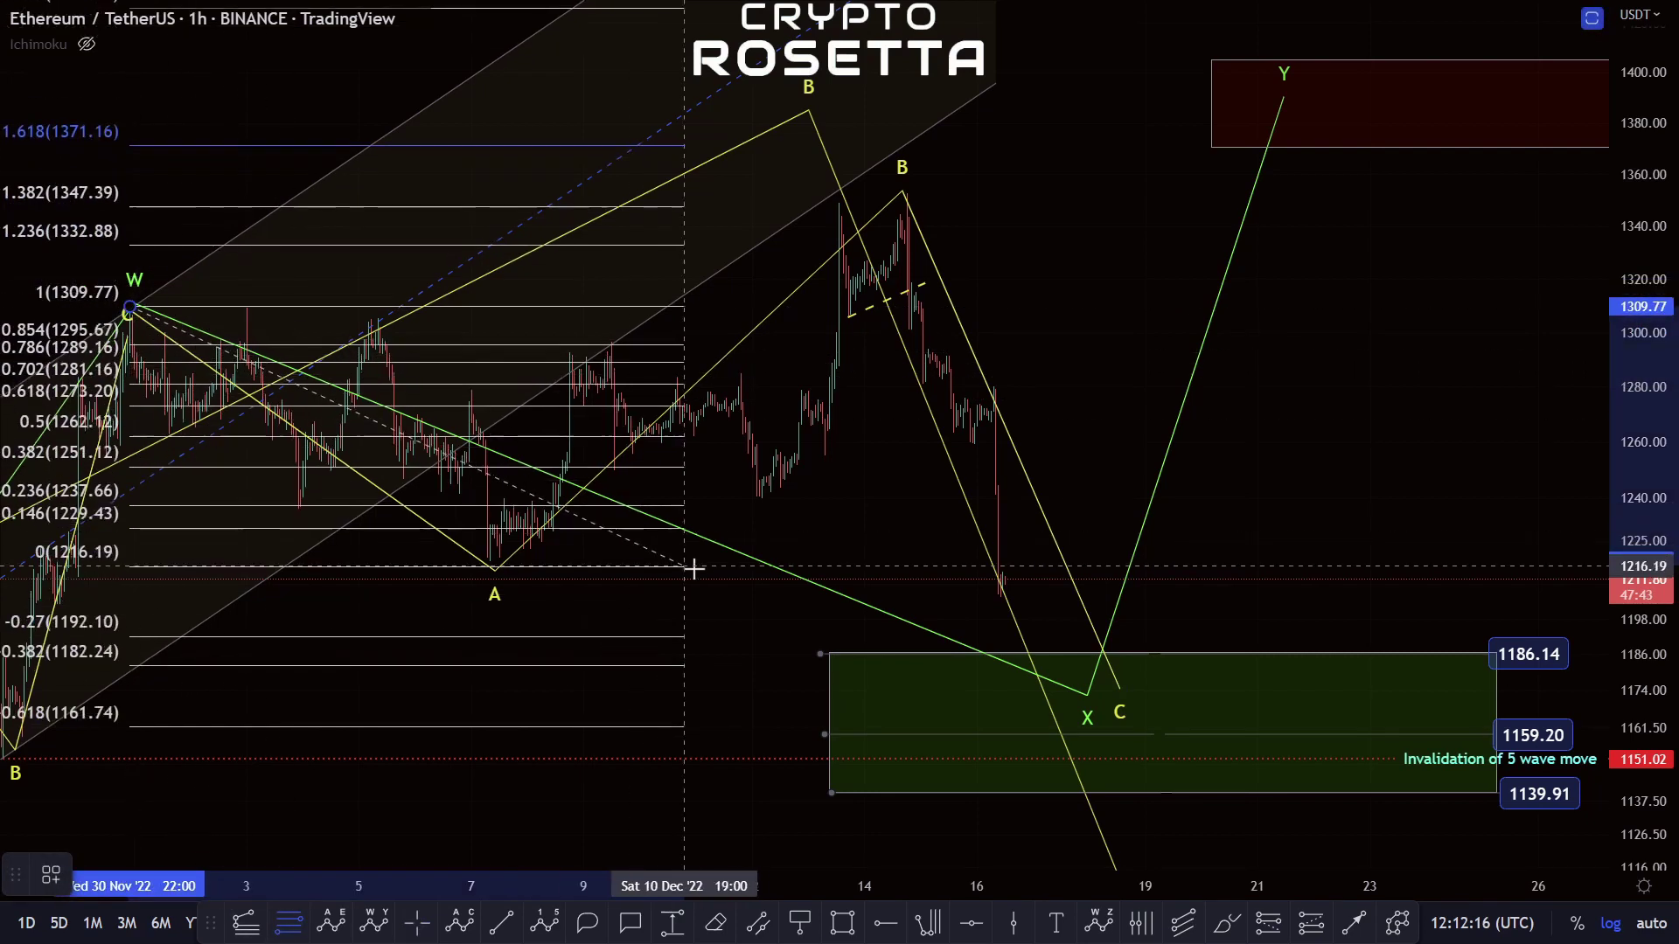
{"action": "left_click", "coordinate": [798, 561]}
{"action": "scroll", "coordinate": [797, 567], "scroll_direction": "down", "scroll_amount": 2}
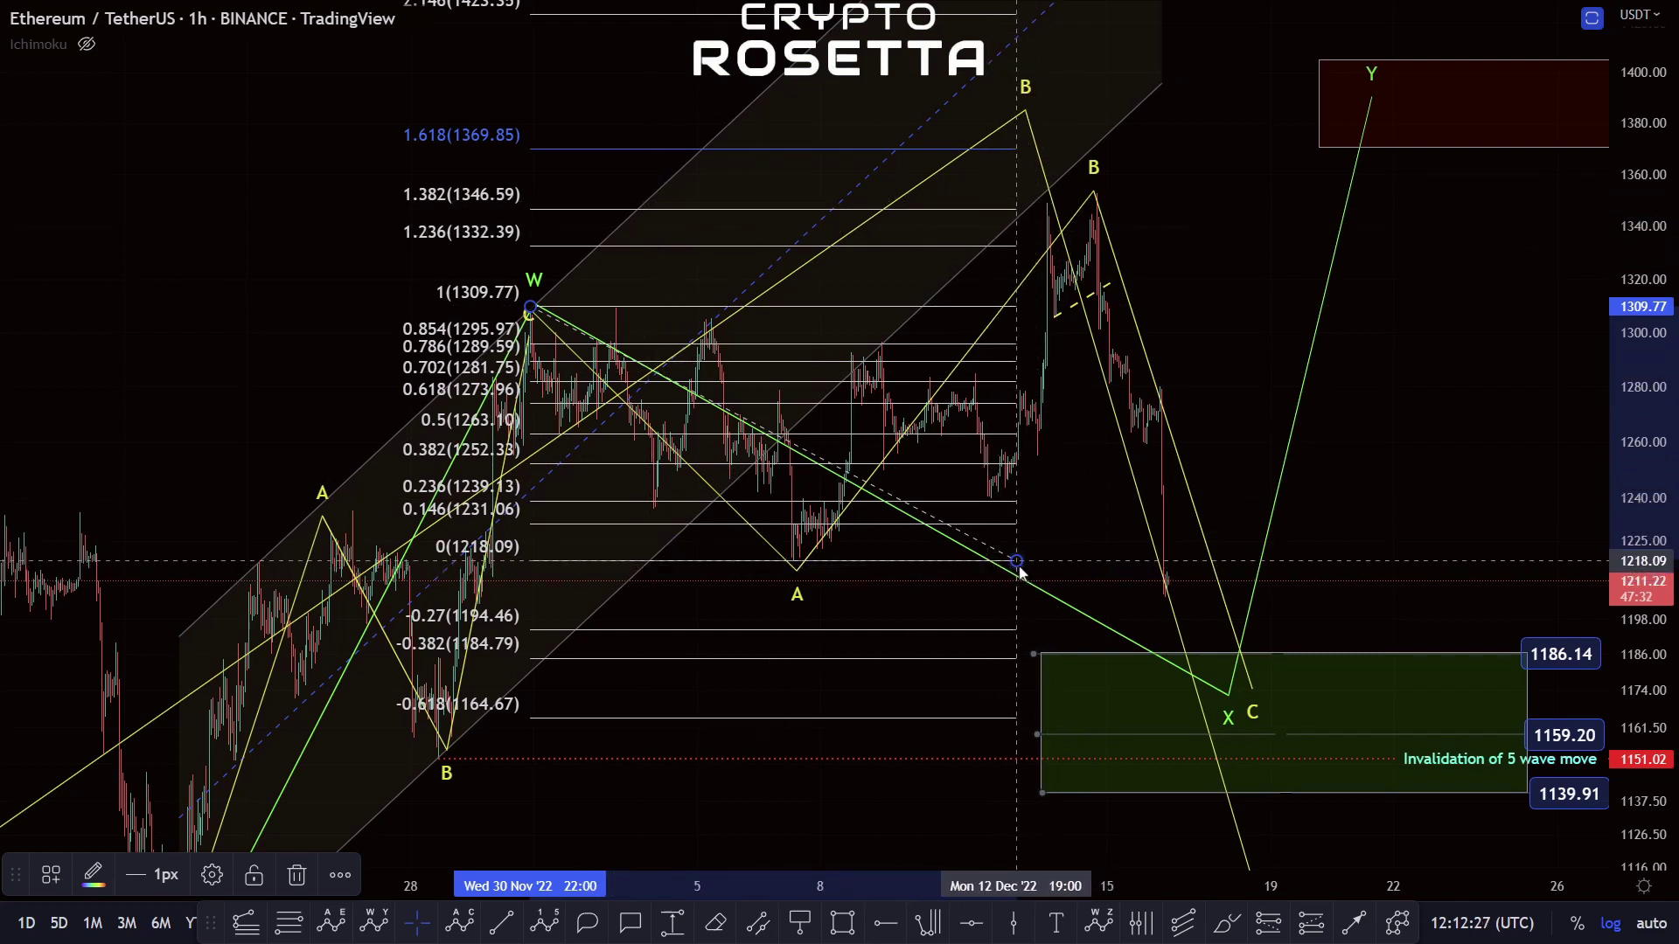
{"action": "key", "text": "Delete"}
Step: Draw a Fibonacci retracement from the 1219.00 low near A to the 1352.94 high, and lower its end point to 1309.40
{"action": "left_click", "coordinate": [288, 923]}
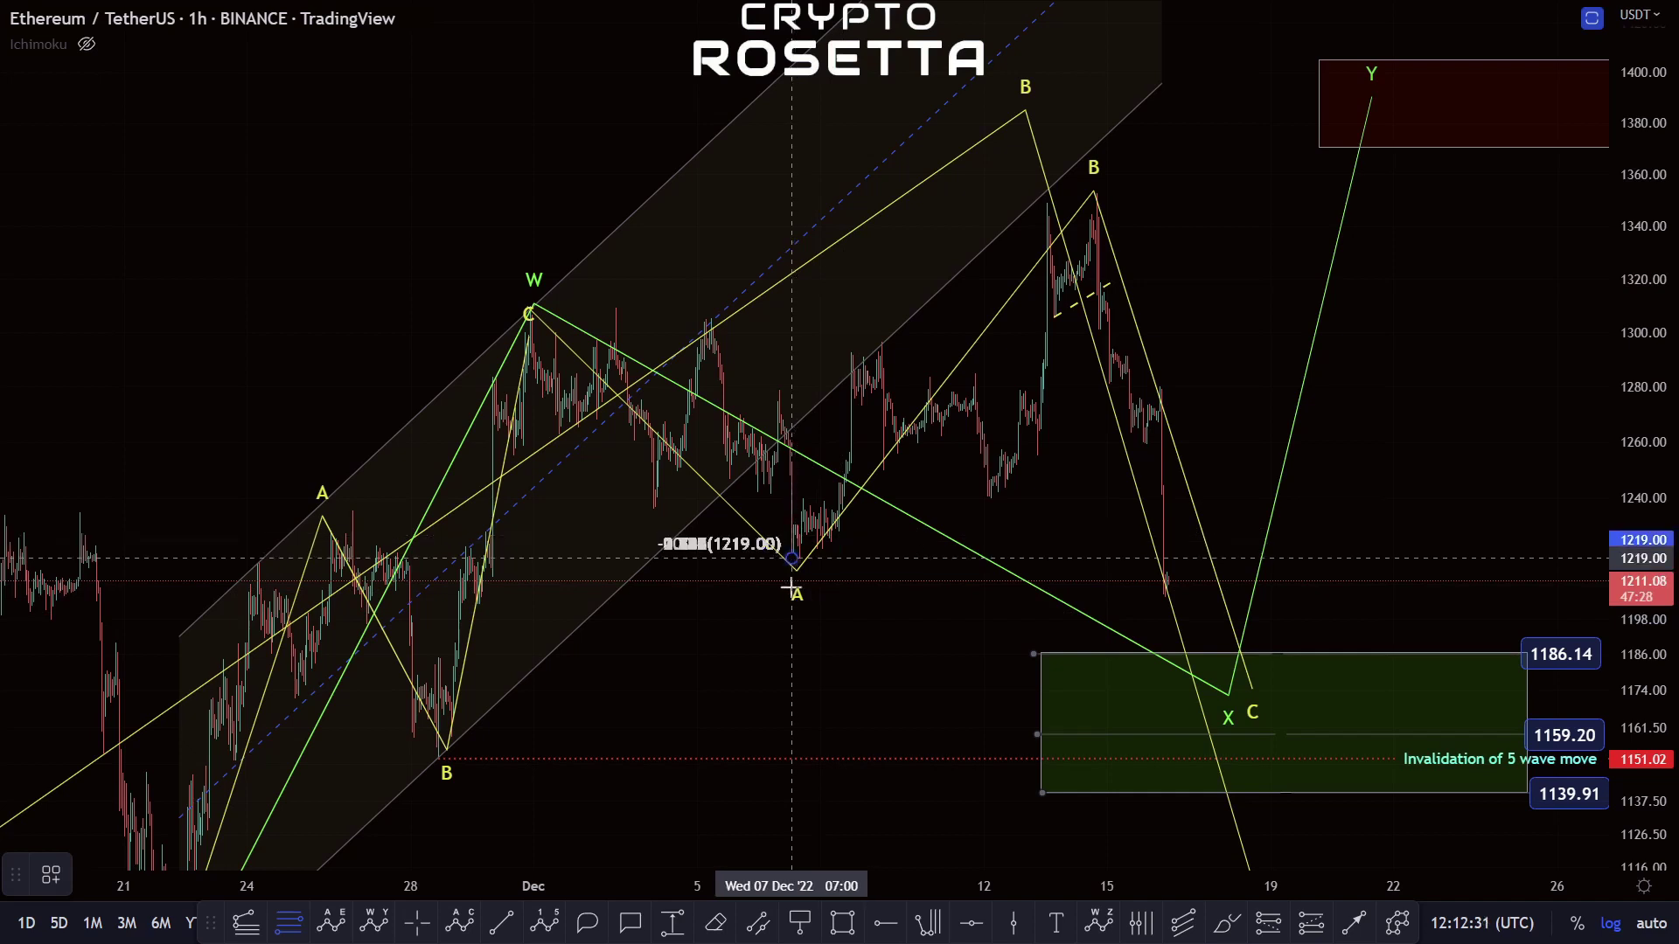
{"action": "left_click", "coordinate": [1463, 192]}
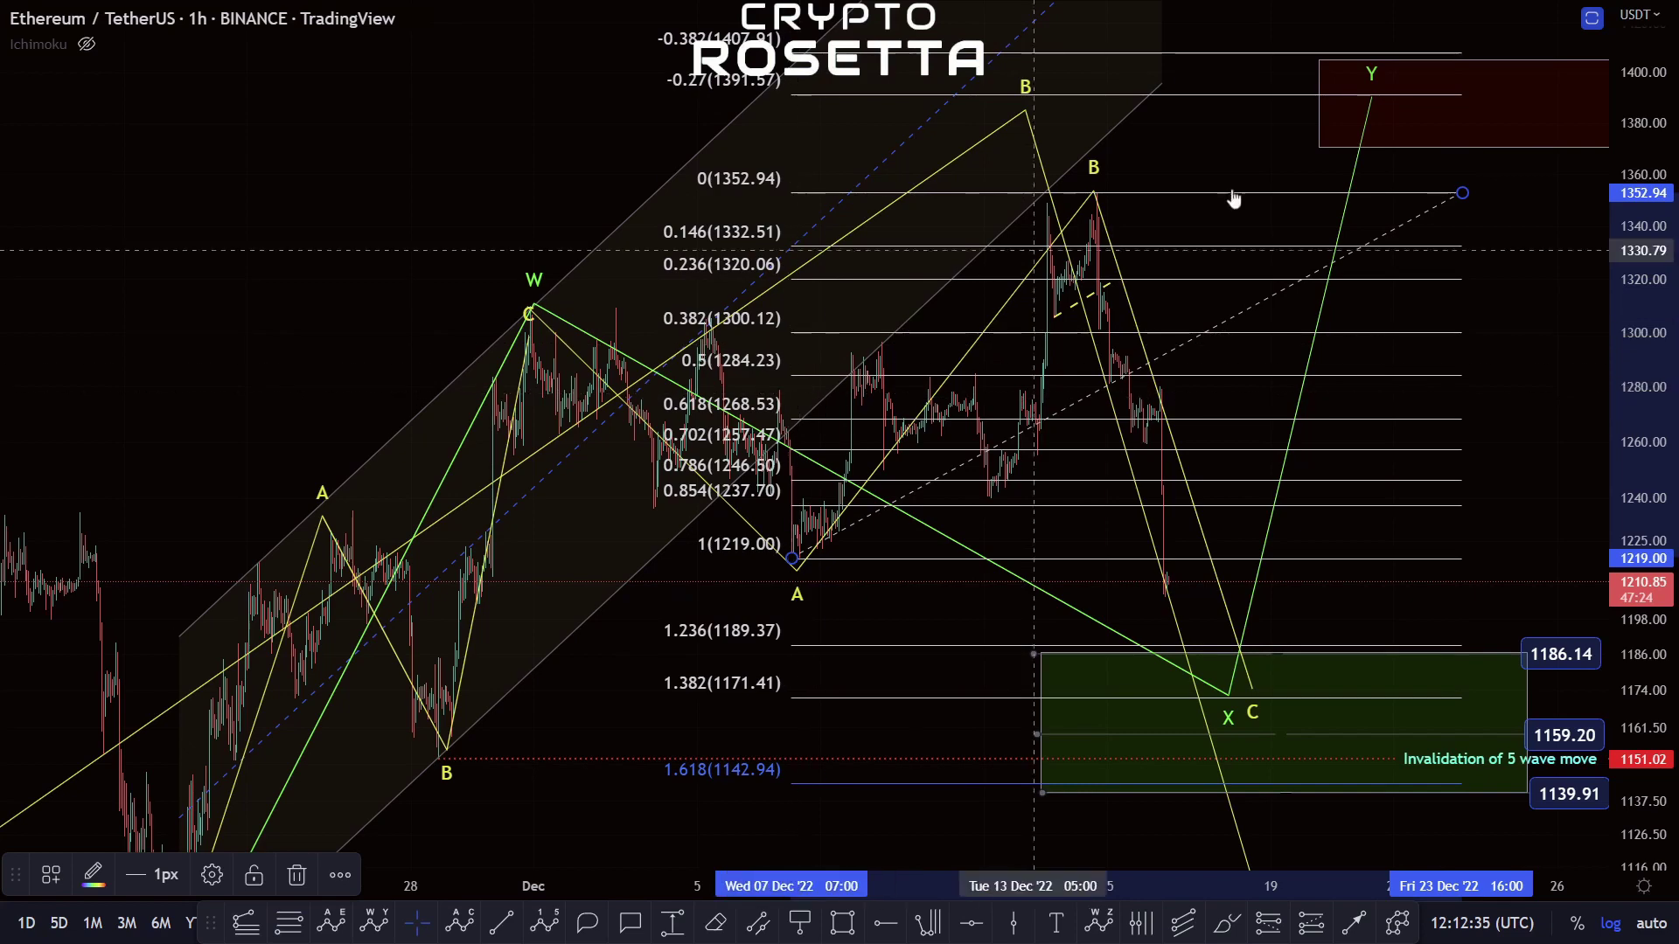
{"action": "left_click", "coordinate": [1476, 188]}
{"action": "left_click_drag", "start_coordinate": [1471, 193], "coordinate": [1480, 307]}
{"action": "left_click_drag", "start_coordinate": [1539, 396], "coordinate": [1386, 377]}
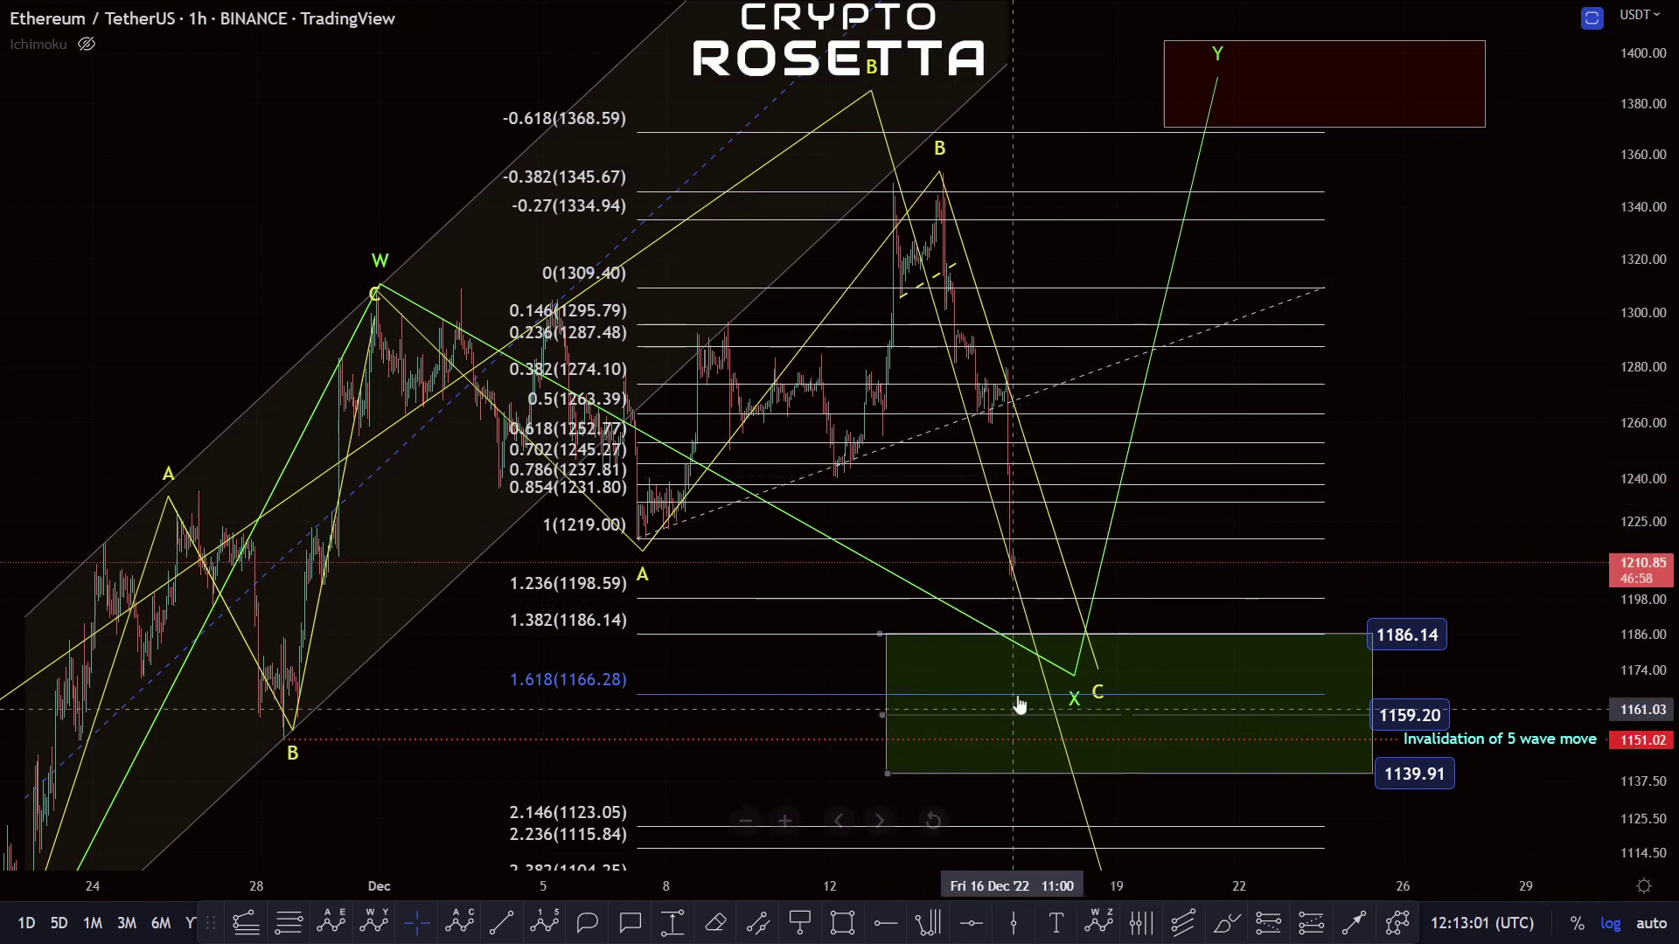
Step: Move the green WXY pattern's X point to about 1188 at the green box's upper edge, and delete the Fibonacci retracement
{"action": "mouse_move", "coordinate": [1075, 681]}
{"action": "left_mouse_down"}
{"action": "mouse_move", "coordinate": [1012, 677]}
{"action": "mouse_move", "coordinate": [985, 543]}
{"action": "mouse_move", "coordinate": [1017, 628]}
{"action": "left_mouse_up"}
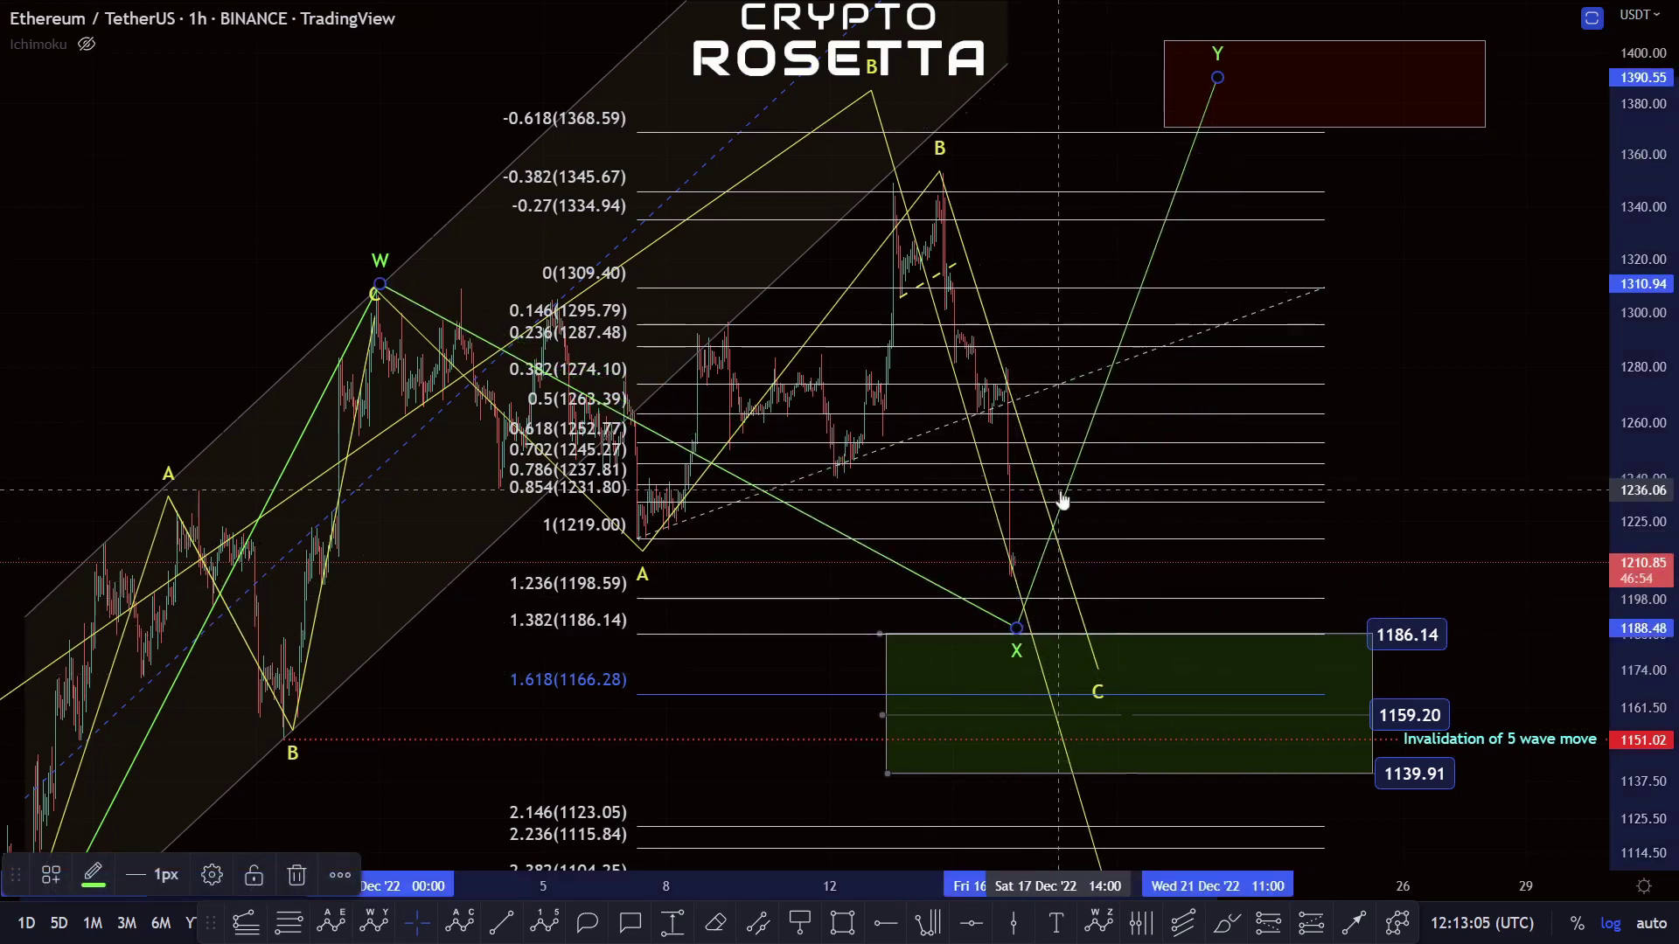
{"action": "scroll", "coordinate": [1065, 499], "scroll_direction": "down", "scroll_amount": 5}
{"action": "left_click_drag", "start_coordinate": [1644, 402], "coordinate": [1644, 603]}
{"action": "left_click_drag", "start_coordinate": [1410, 417], "coordinate": [1385, 387]}
{"action": "left_click", "coordinate": [247, 923]}
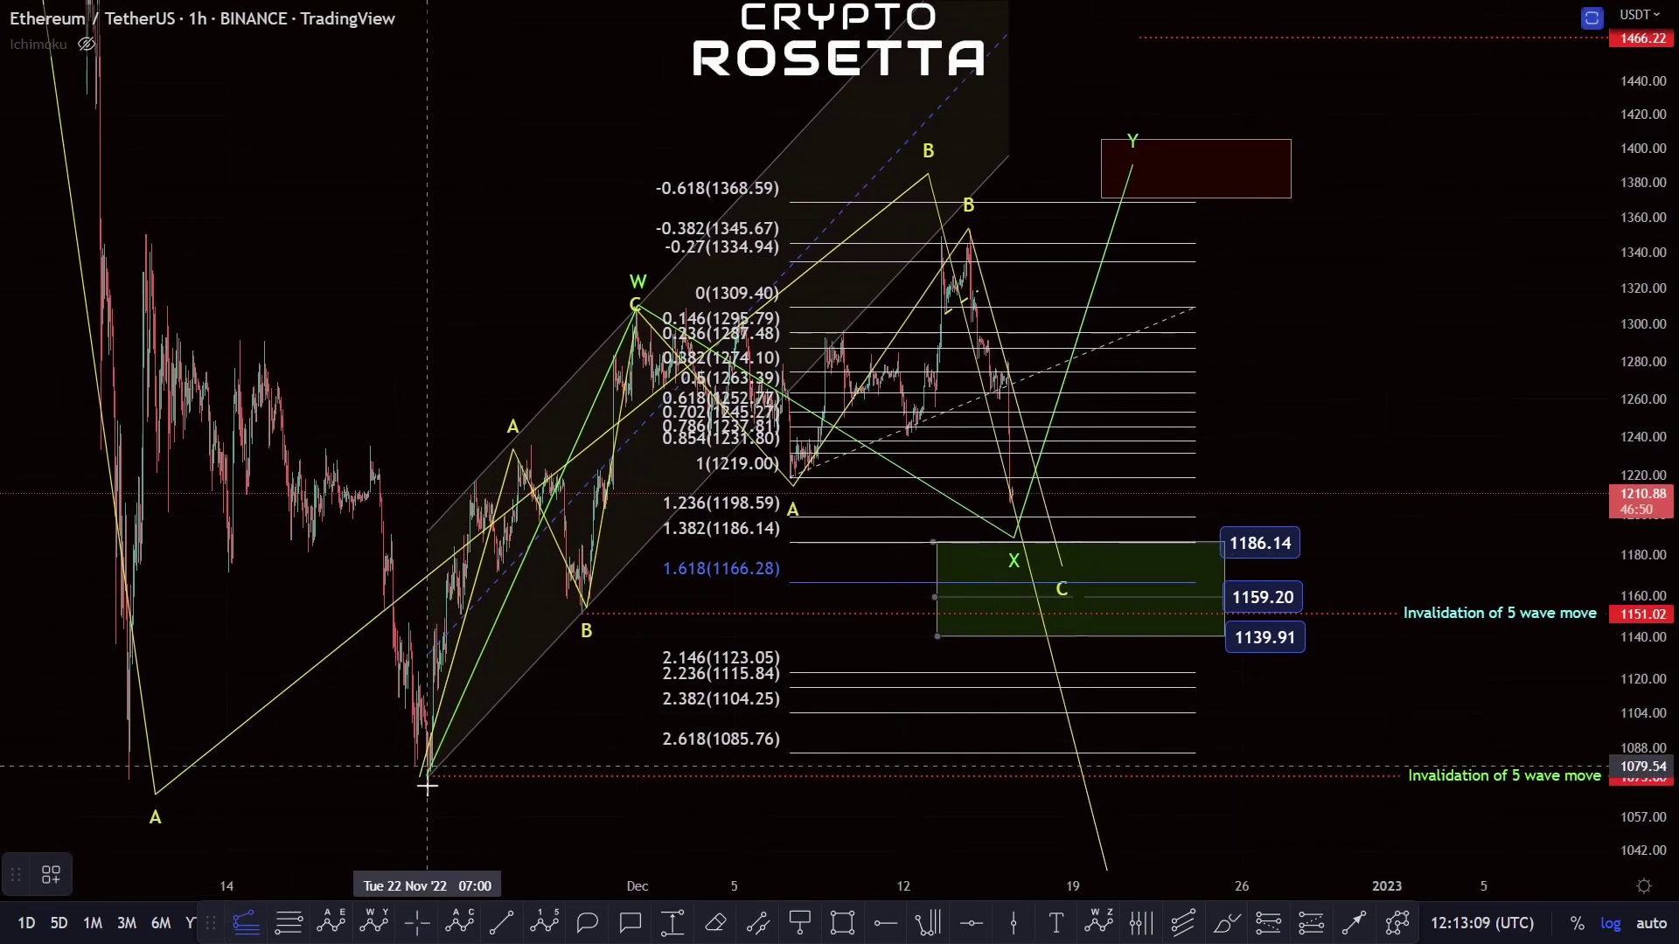
{"action": "key", "text": "Escape"}
{"action": "left_click", "coordinate": [860, 543]}
{"action": "key", "text": "Delete"}
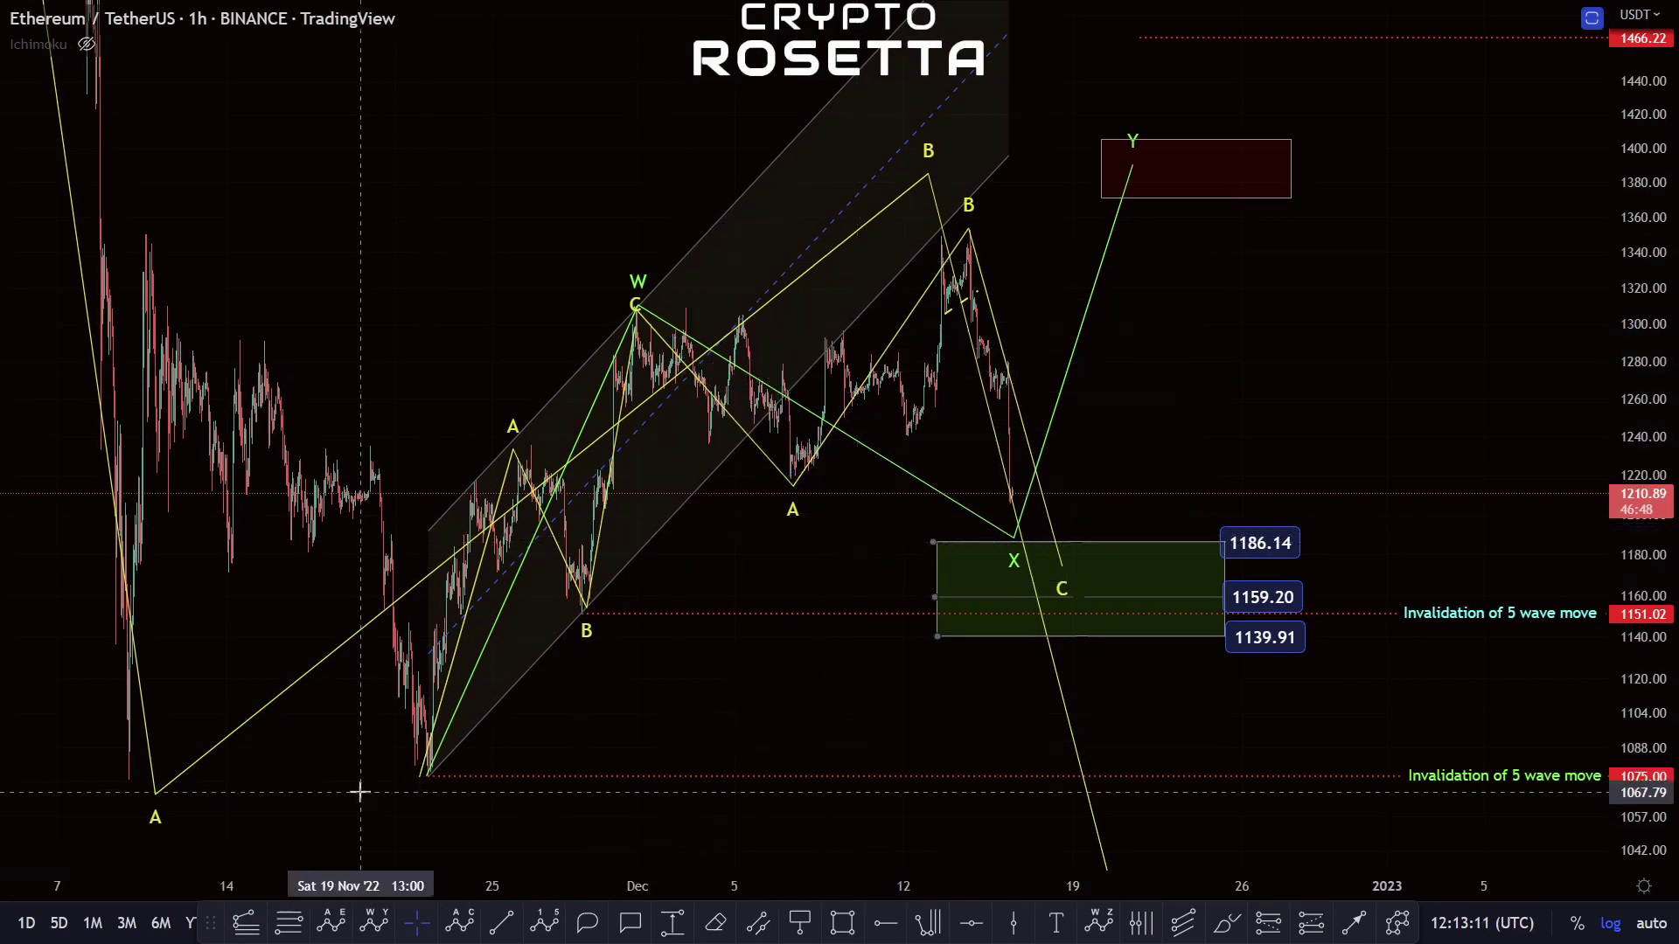
Step: Draw a trend-based Fibonacci extension from the 1079.14 low to the W high at 1309.77 and back to 1186.25
{"action": "left_click", "coordinate": [246, 923]}
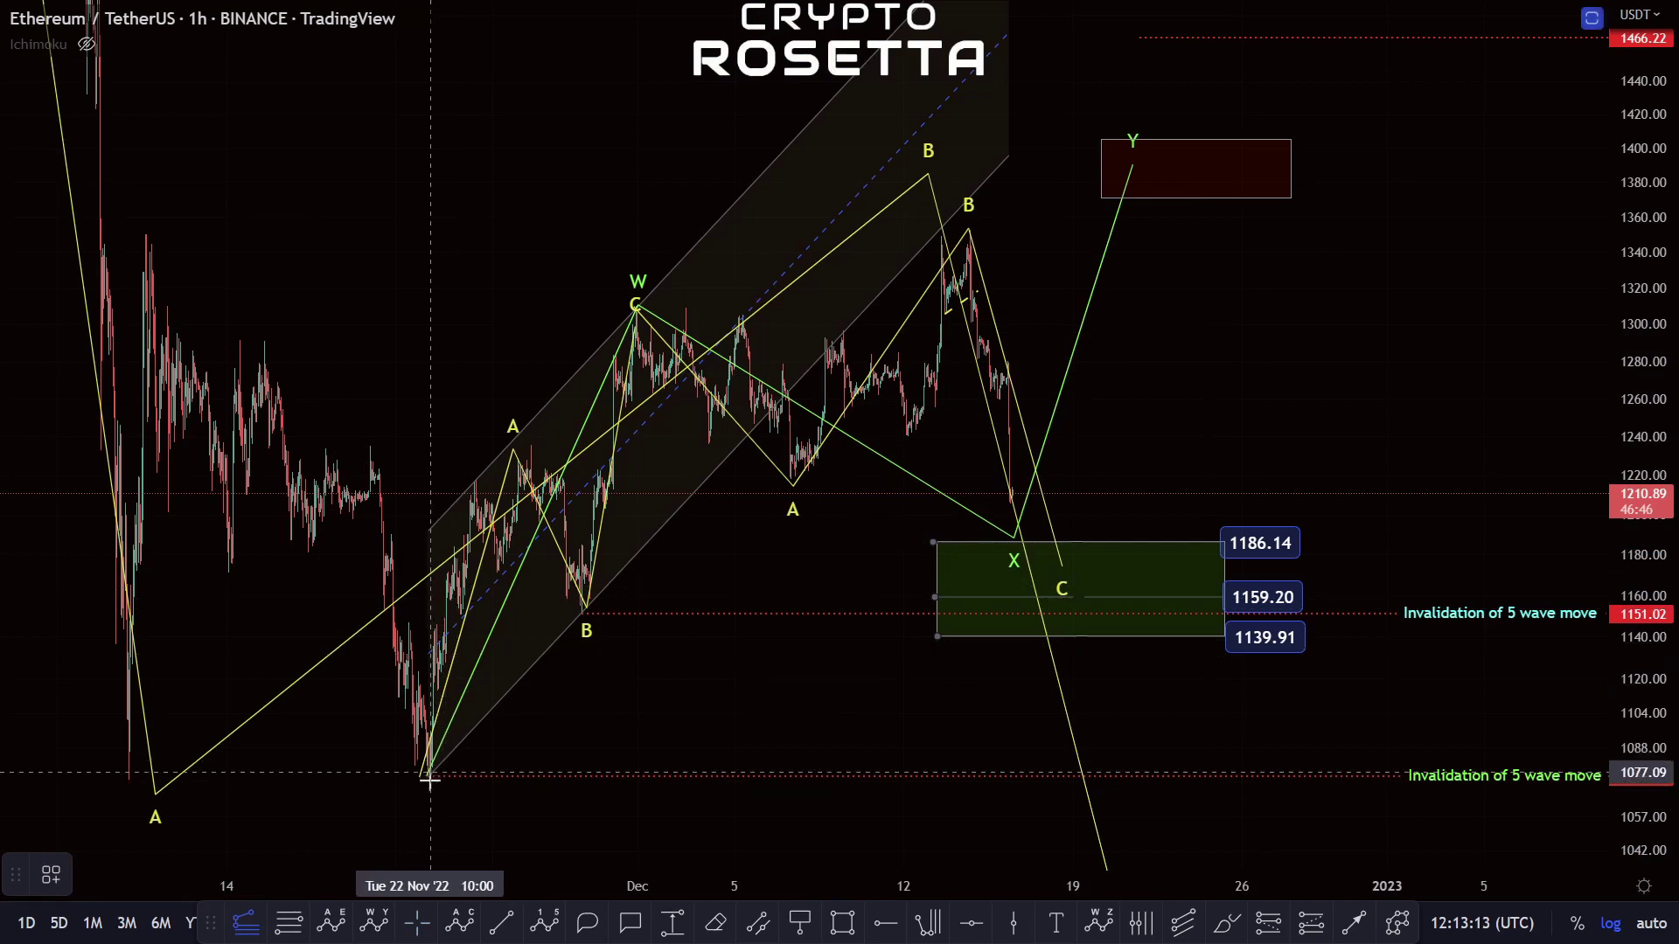
{"action": "left_click", "coordinate": [428, 776]}
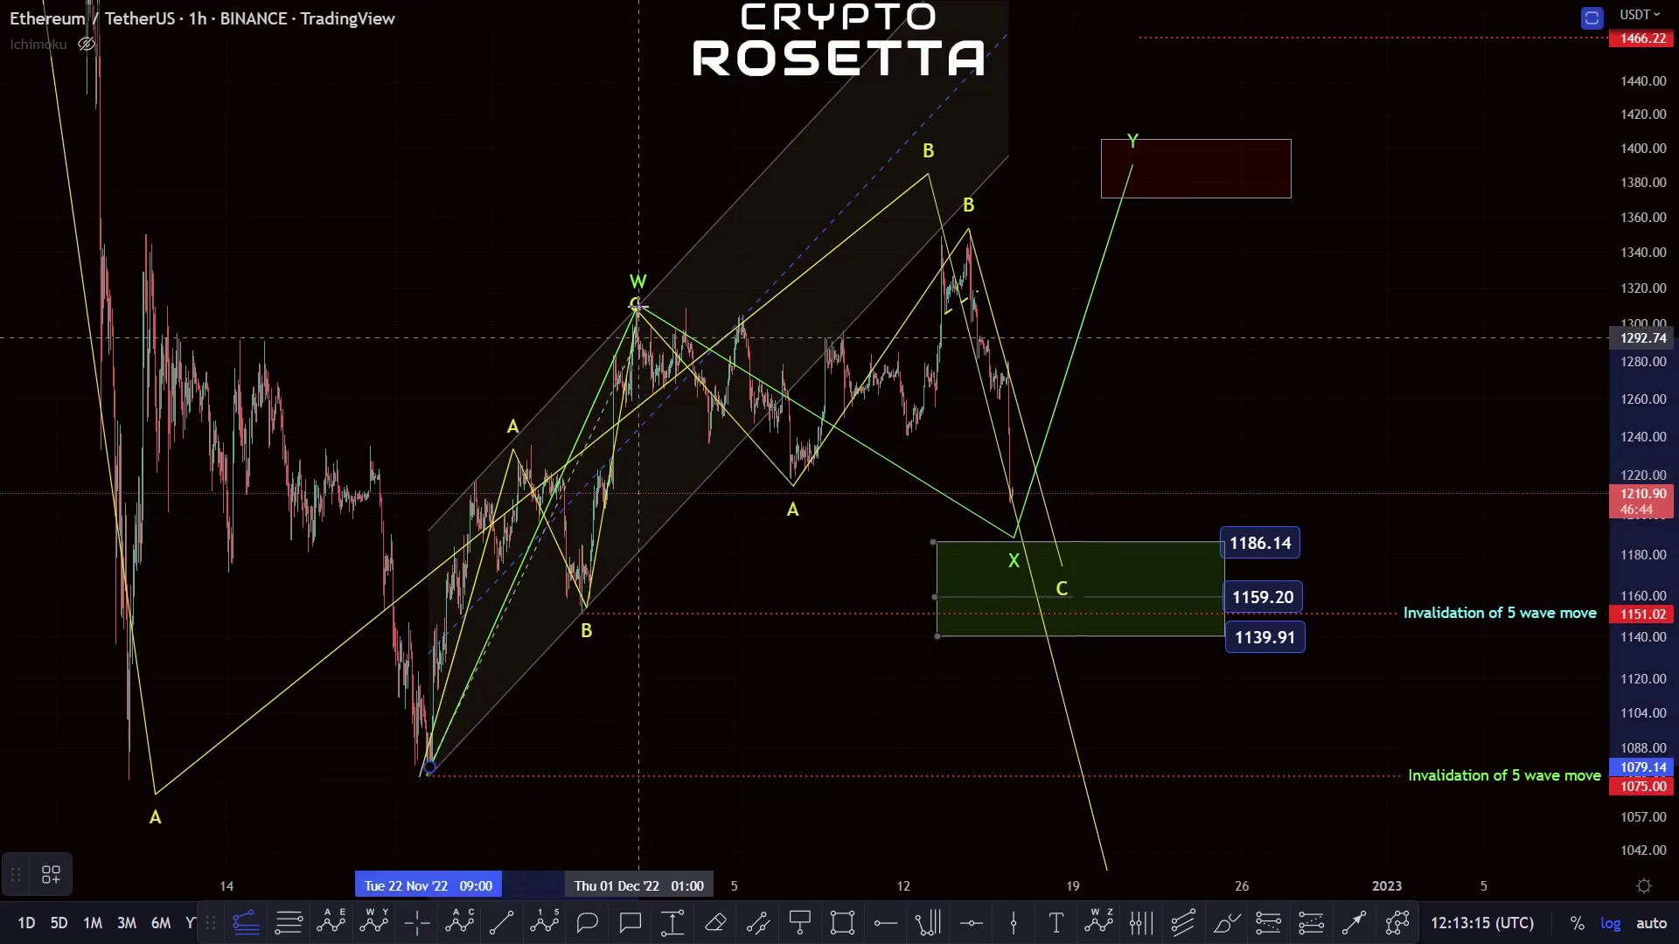
{"action": "left_click", "coordinate": [636, 305]}
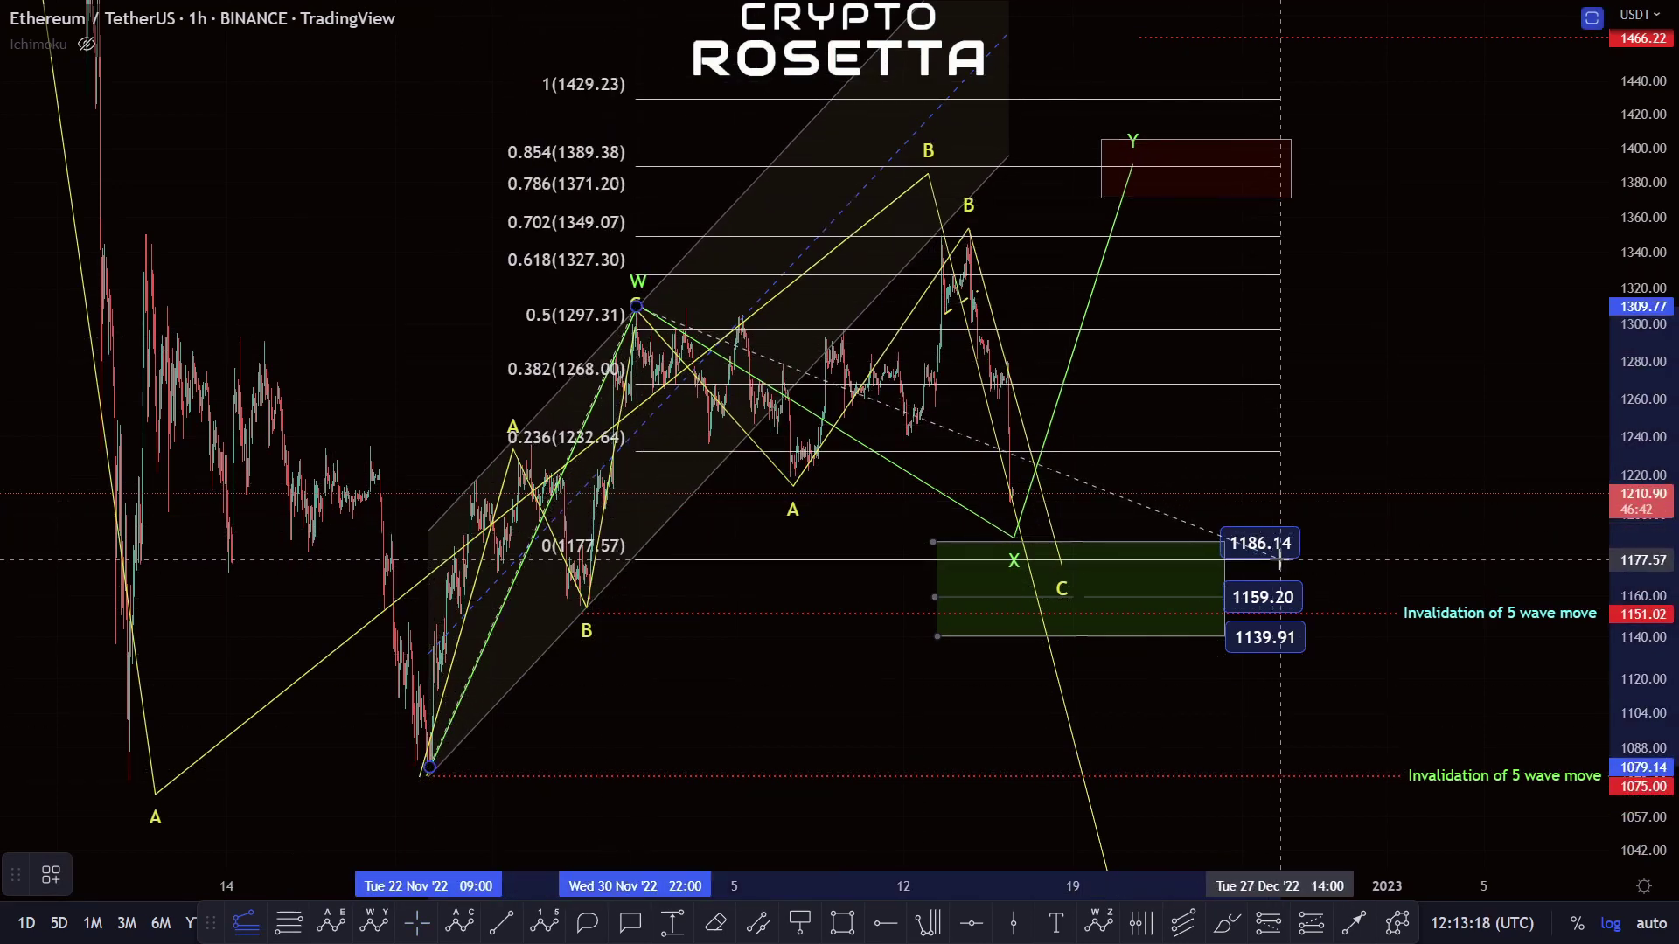
{"action": "left_click", "coordinate": [1279, 543]}
{"action": "left_click_drag", "start_coordinate": [1495, 318], "coordinate": [1457, 450]}
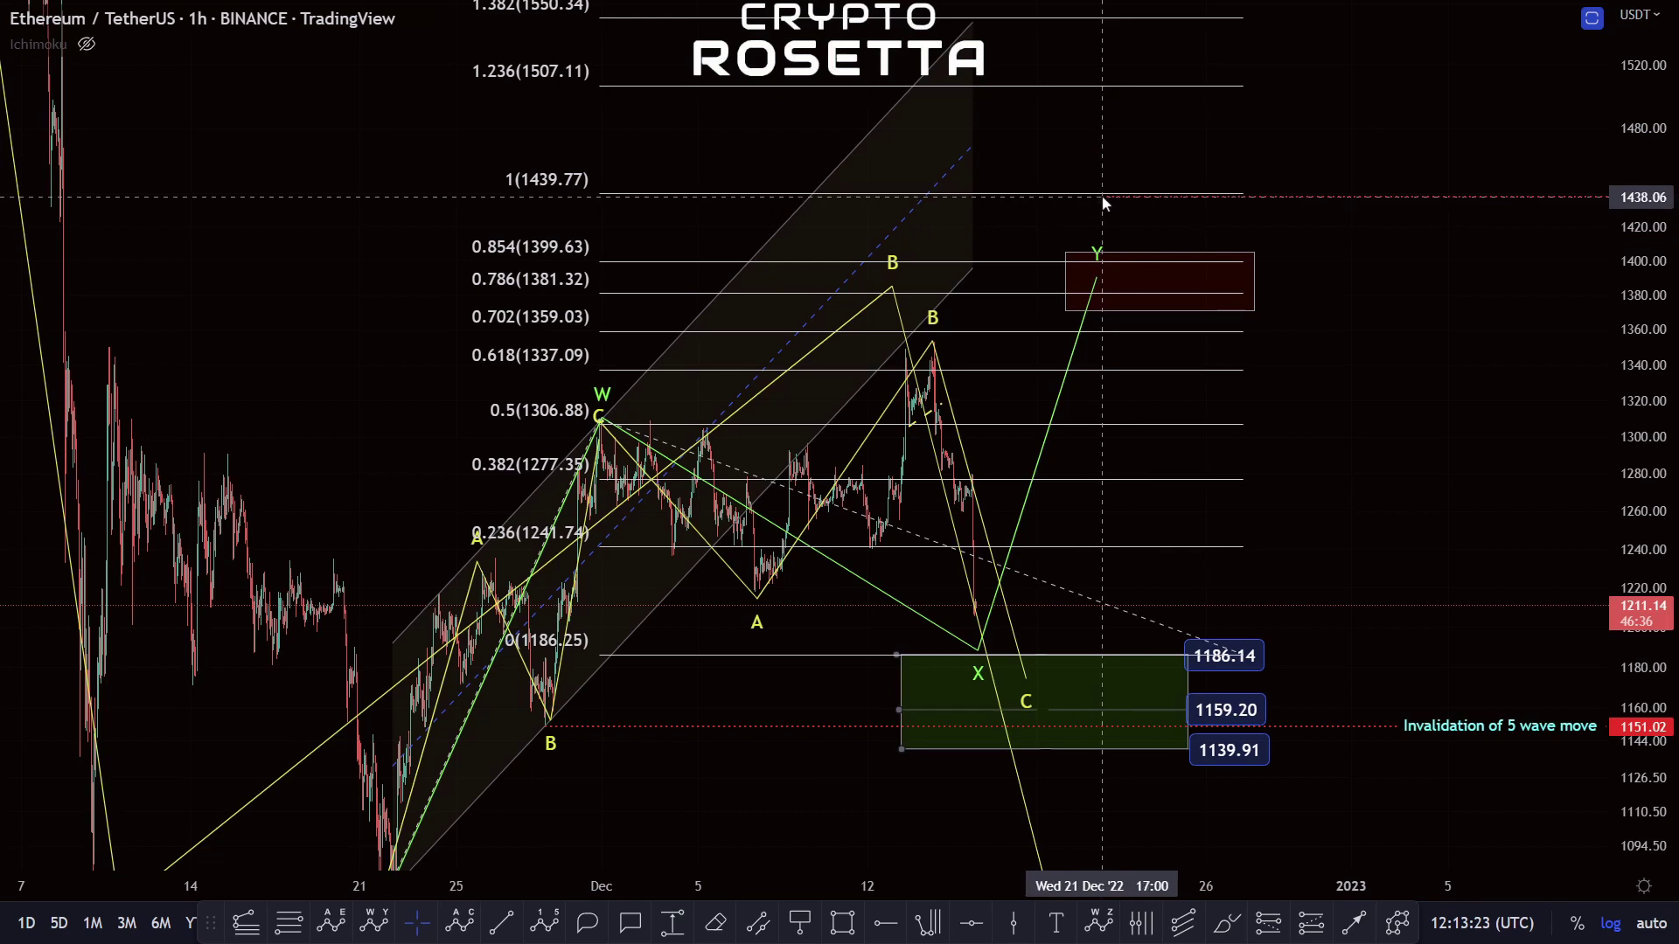
Step: Lower the red dotted resistance line to 1440.70 near the extension's 1 level, and move the green Y point onto it
{"action": "left_click", "coordinate": [1105, 193]}
{"action": "left_click_drag", "start_coordinate": [1096, 278], "coordinate": [1139, 193]}
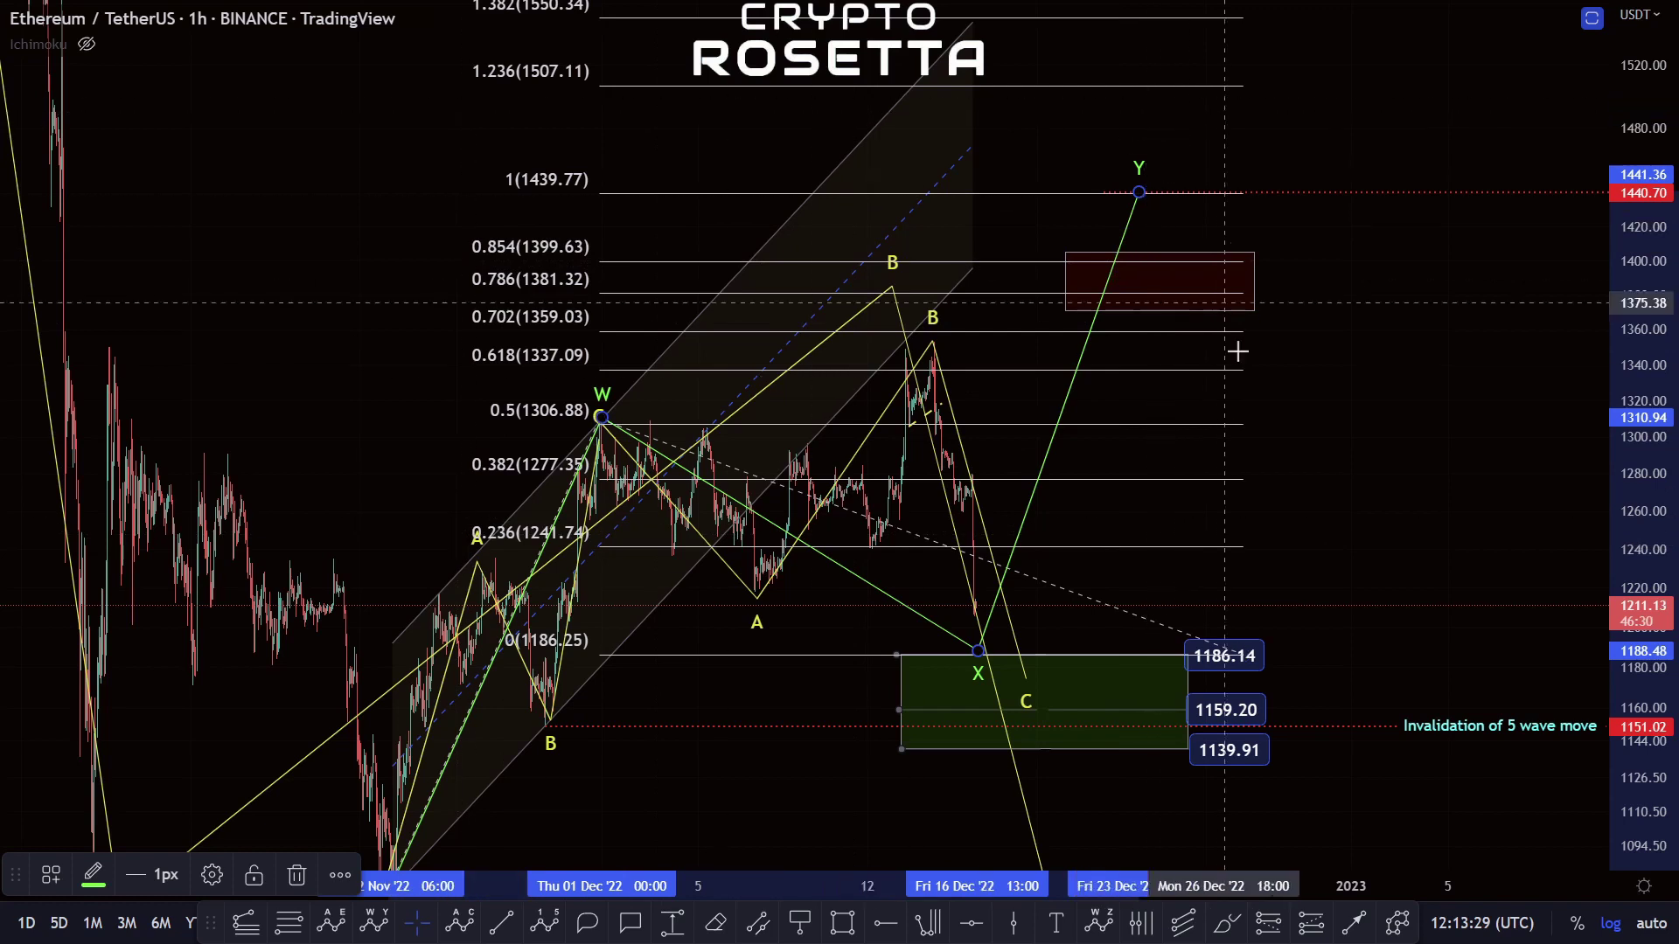
Step: Move the larger yellow ABC pattern's B point to about 1457 near the green Y point, and delete the Fibonacci extension
{"action": "mouse_move", "coordinate": [892, 288]}
{"action": "left_mouse_down"}
{"action": "mouse_move", "coordinate": [944, 178]}
{"action": "mouse_move", "coordinate": [877, 282]}
{"action": "mouse_move", "coordinate": [859, 276]}
{"action": "mouse_move", "coordinate": [982, 270]}
{"action": "mouse_move", "coordinate": [1087, 166]}
{"action": "left_mouse_up"}
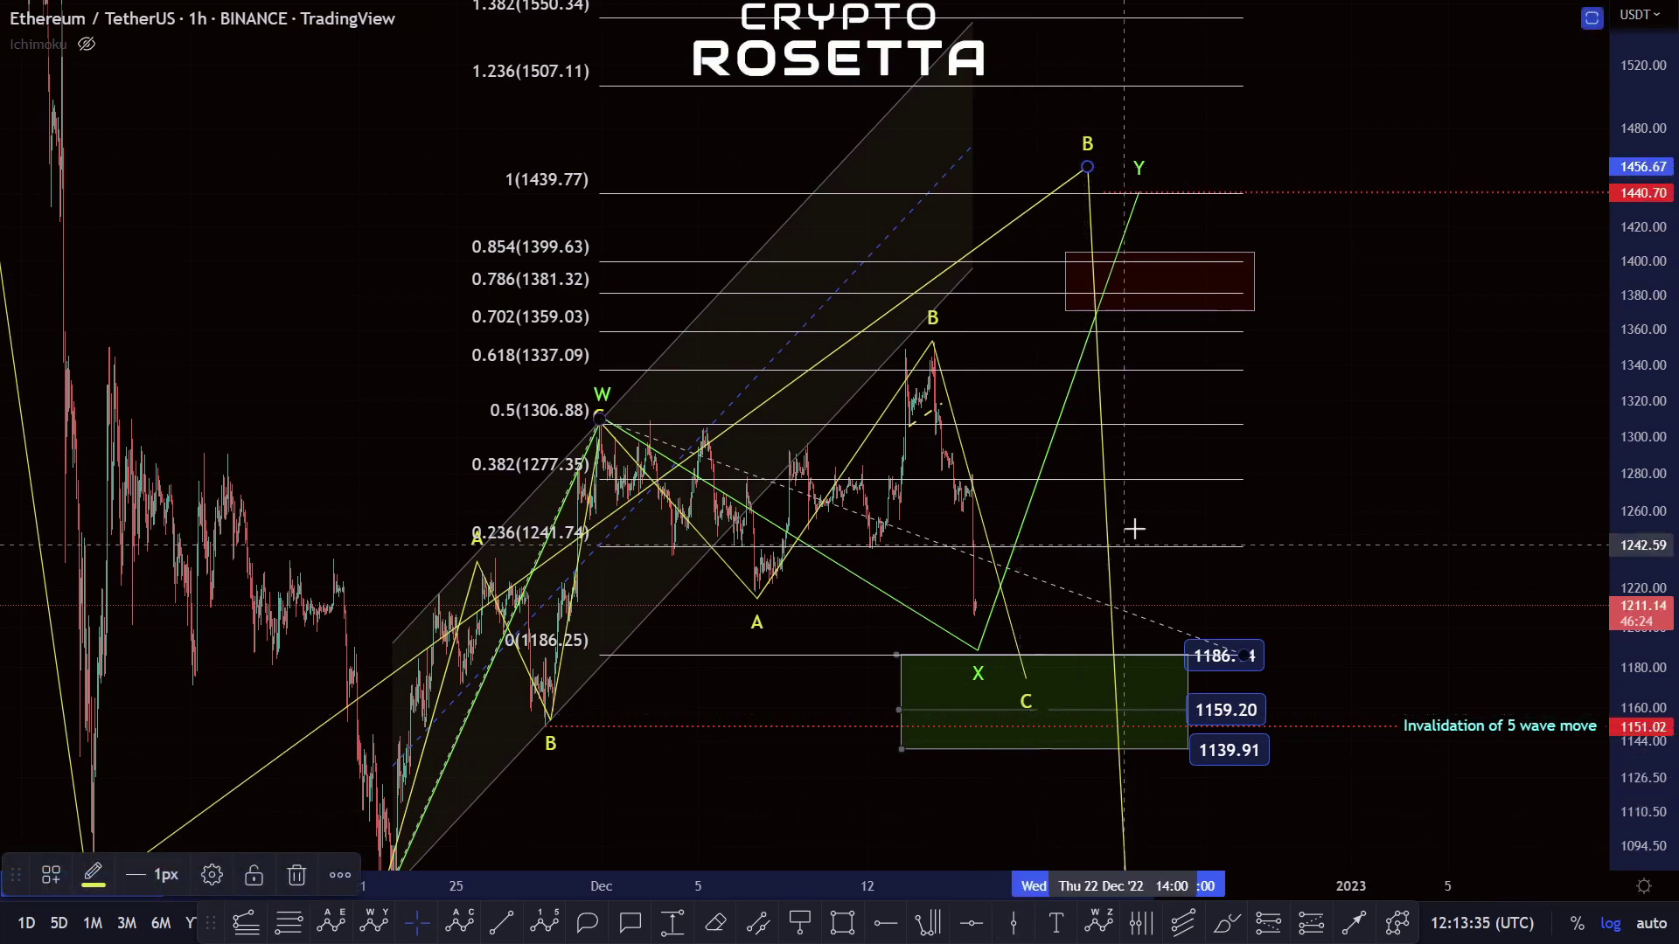
{"action": "left_click", "coordinate": [1176, 477]}
{"action": "key", "text": "Delete"}
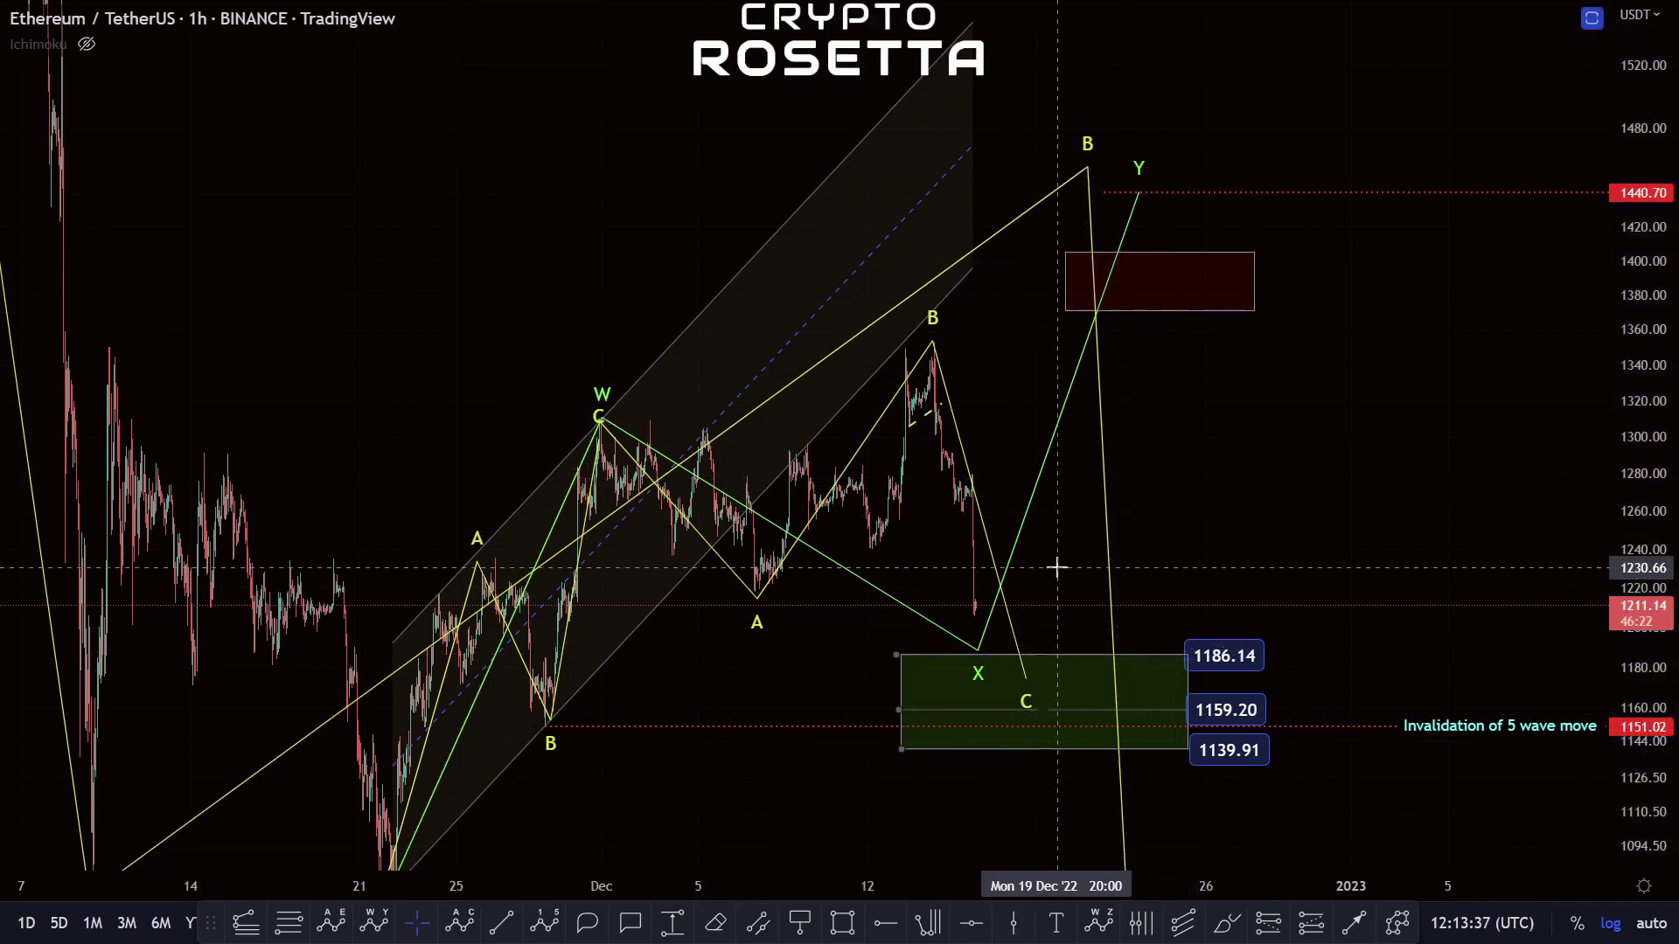
{"action": "scroll", "coordinate": [1061, 701], "scroll_direction": "up", "scroll_amount": 5}
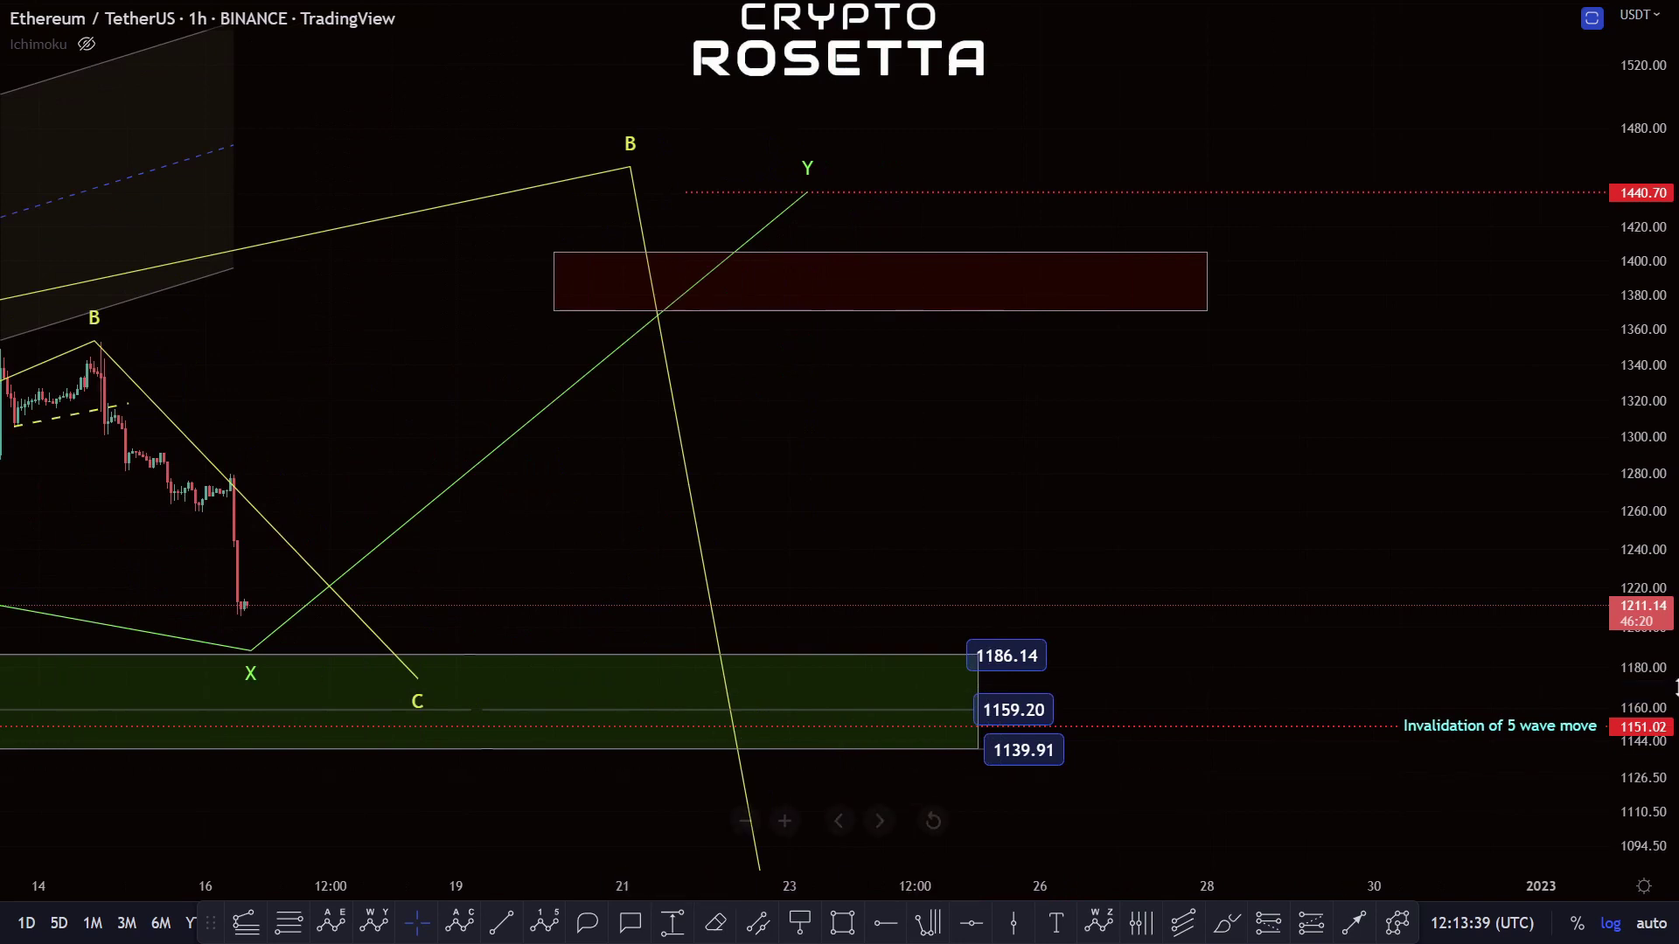
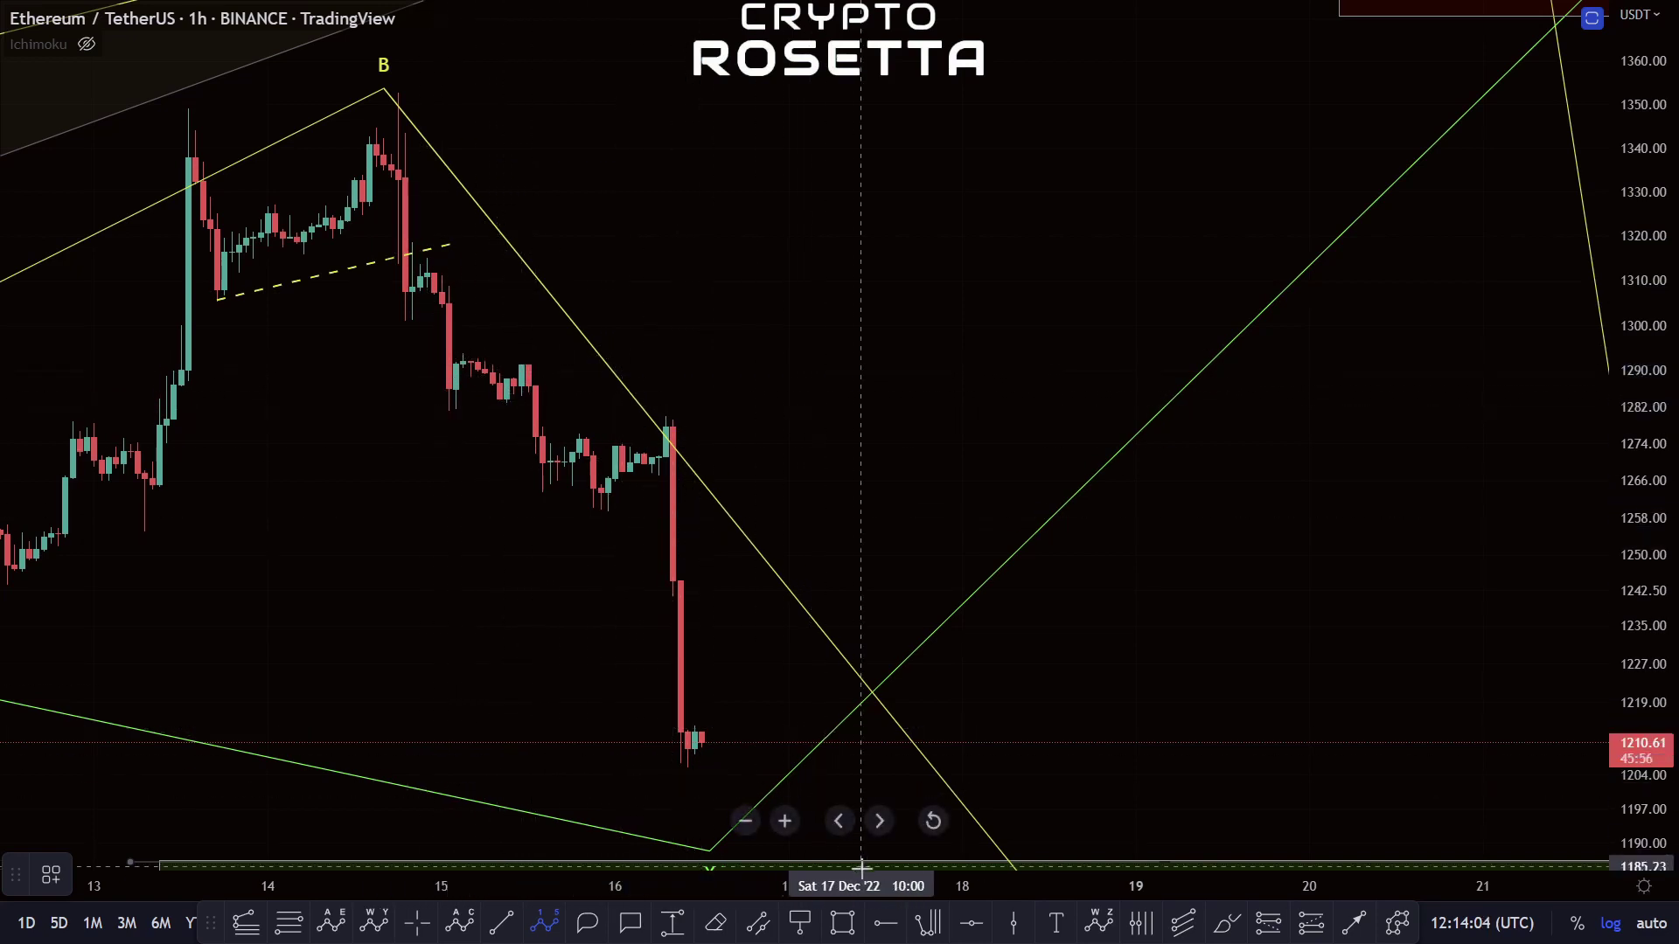
{"action": "left_click_drag", "start_coordinate": [1665, 513], "coordinate": [1662, 612]}
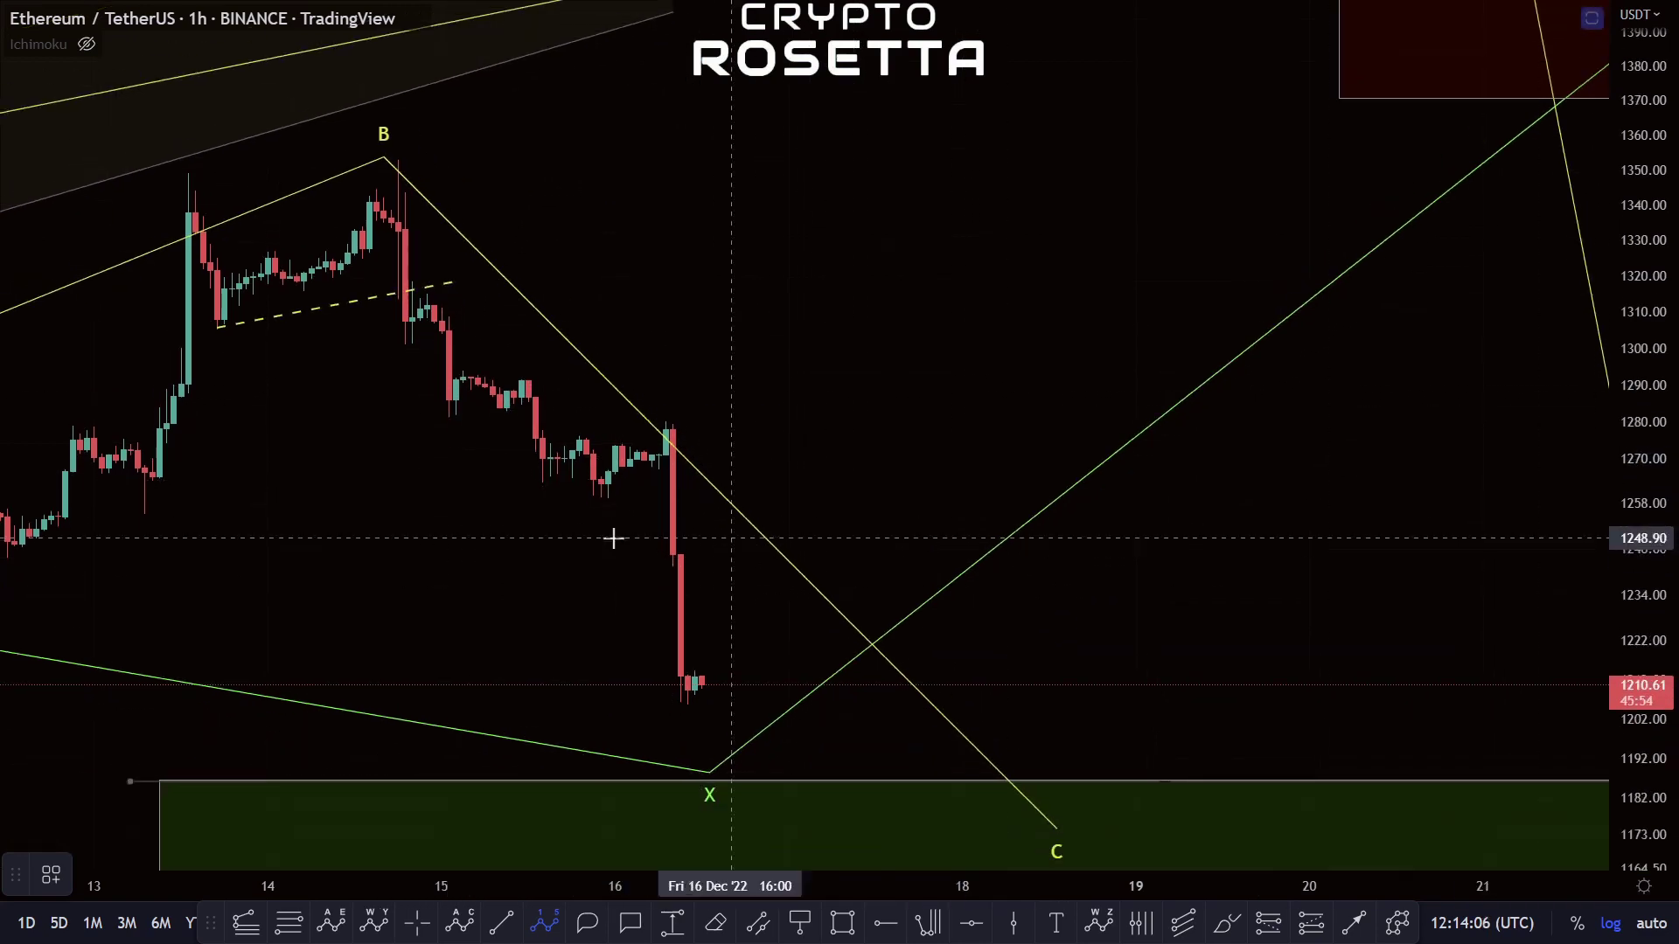
{"action": "left_click", "coordinate": [529, 369]}
{"action": "left_click", "coordinate": [572, 495]}
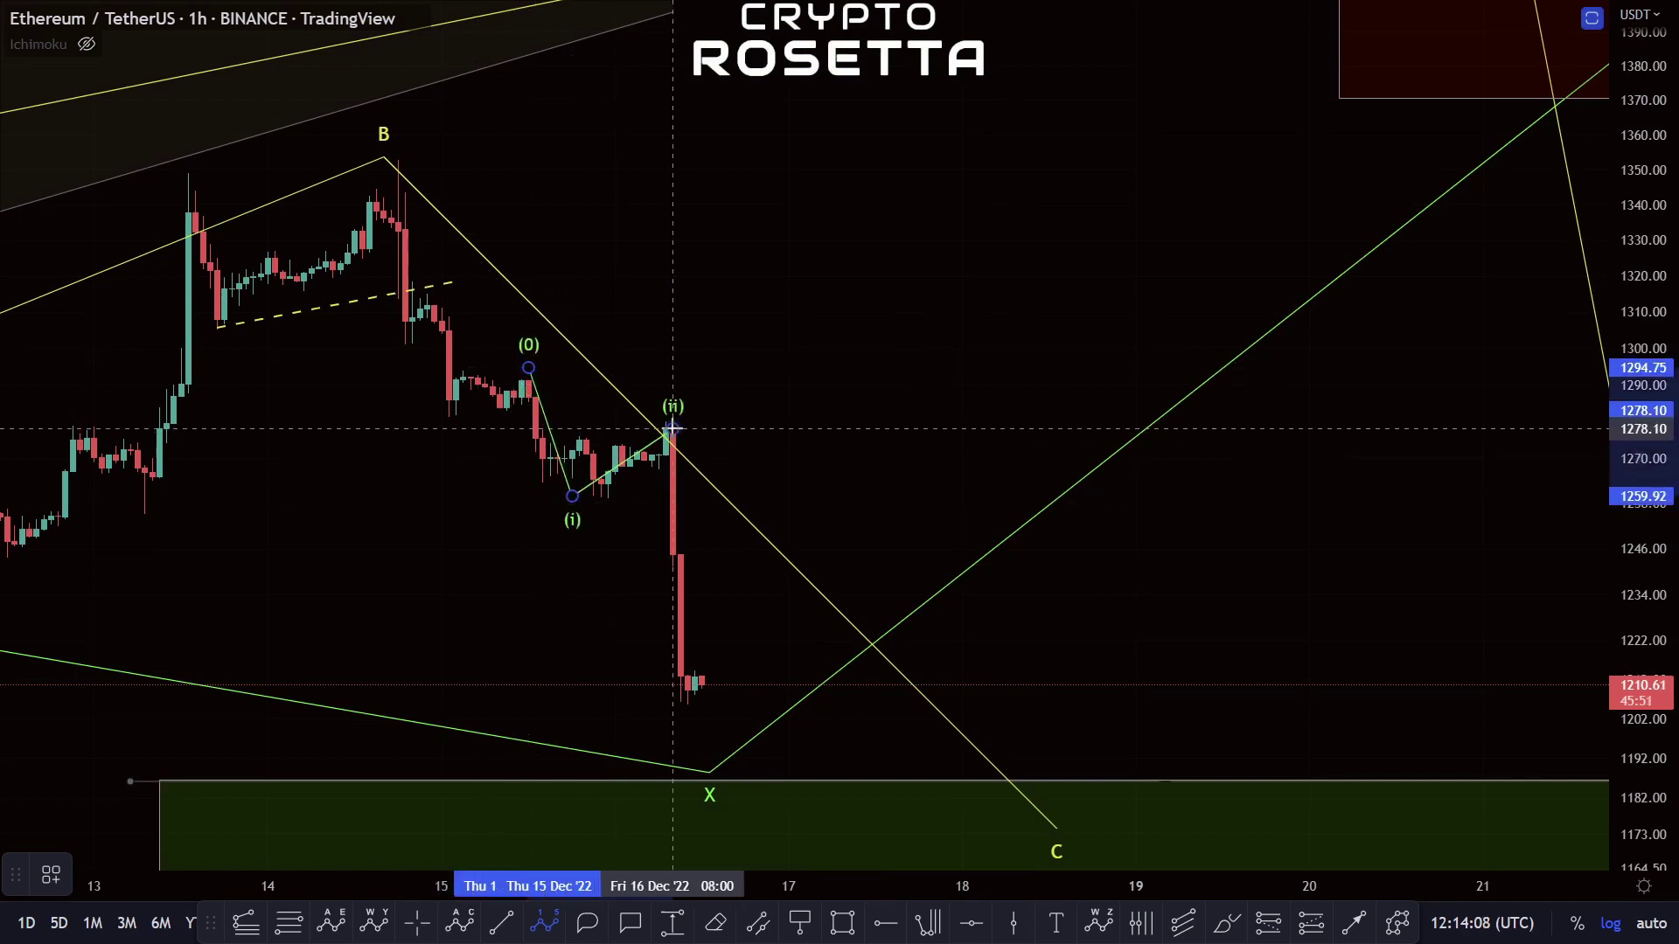
{"action": "left_click", "coordinate": [671, 428]}
{"action": "key", "text": "Escape"}
Step: Show the hidden "extension down" drawing group on the chart using the object tree
{"action": "right_click", "coordinate": [730, 499]}
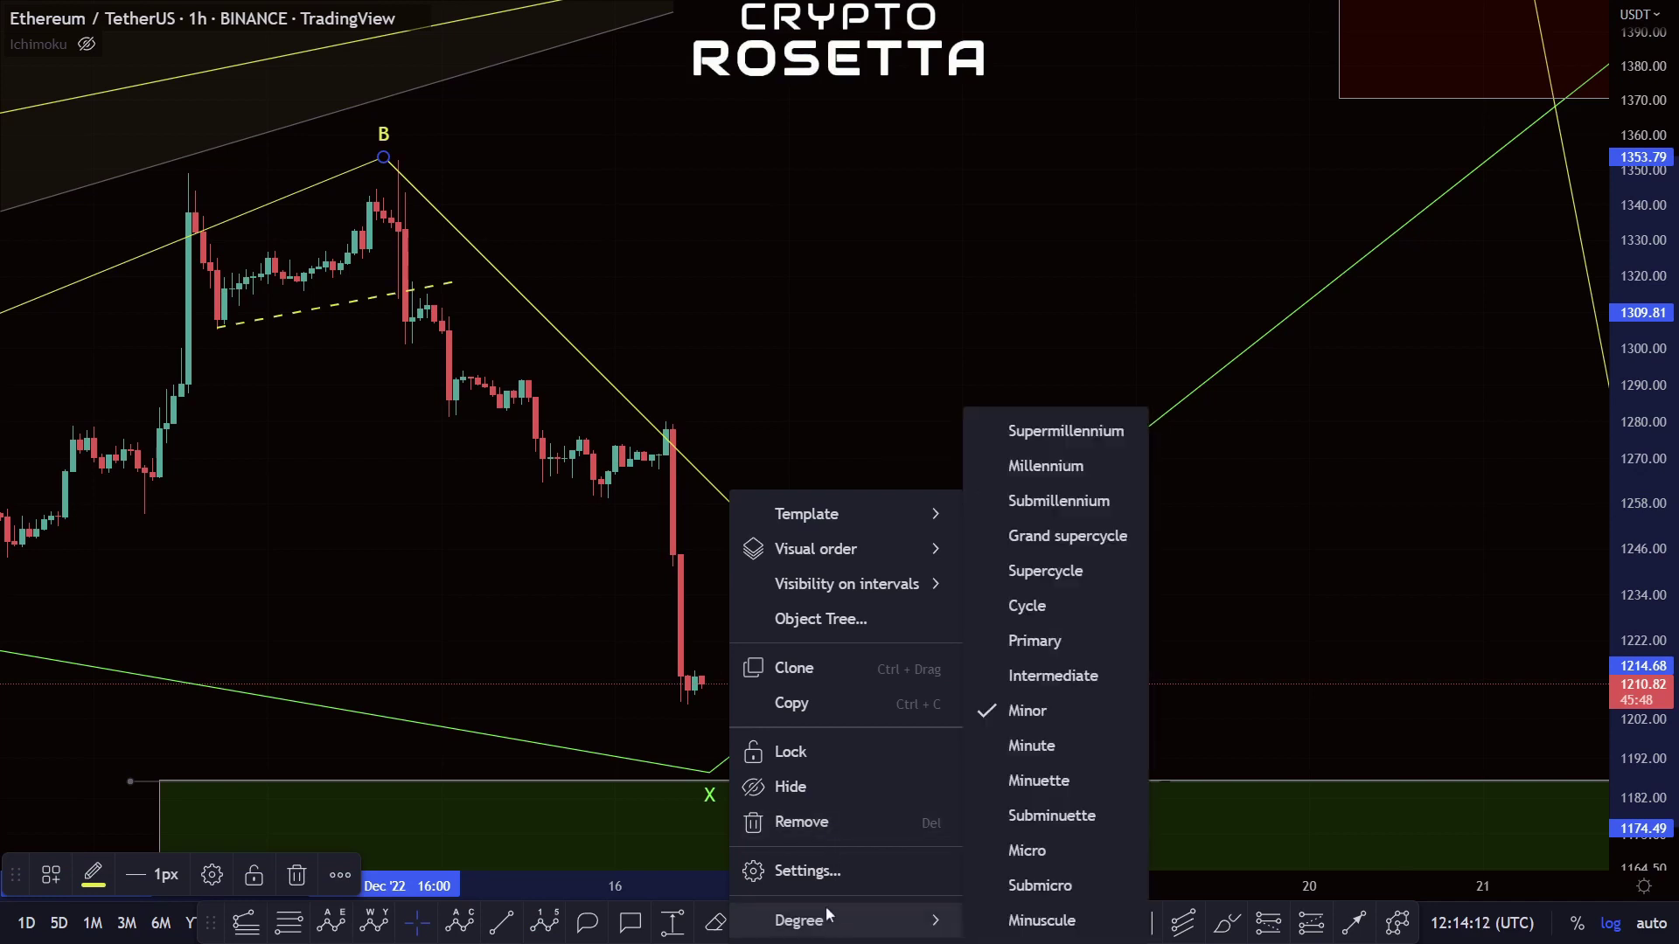
{"action": "left_click", "coordinate": [821, 330]}
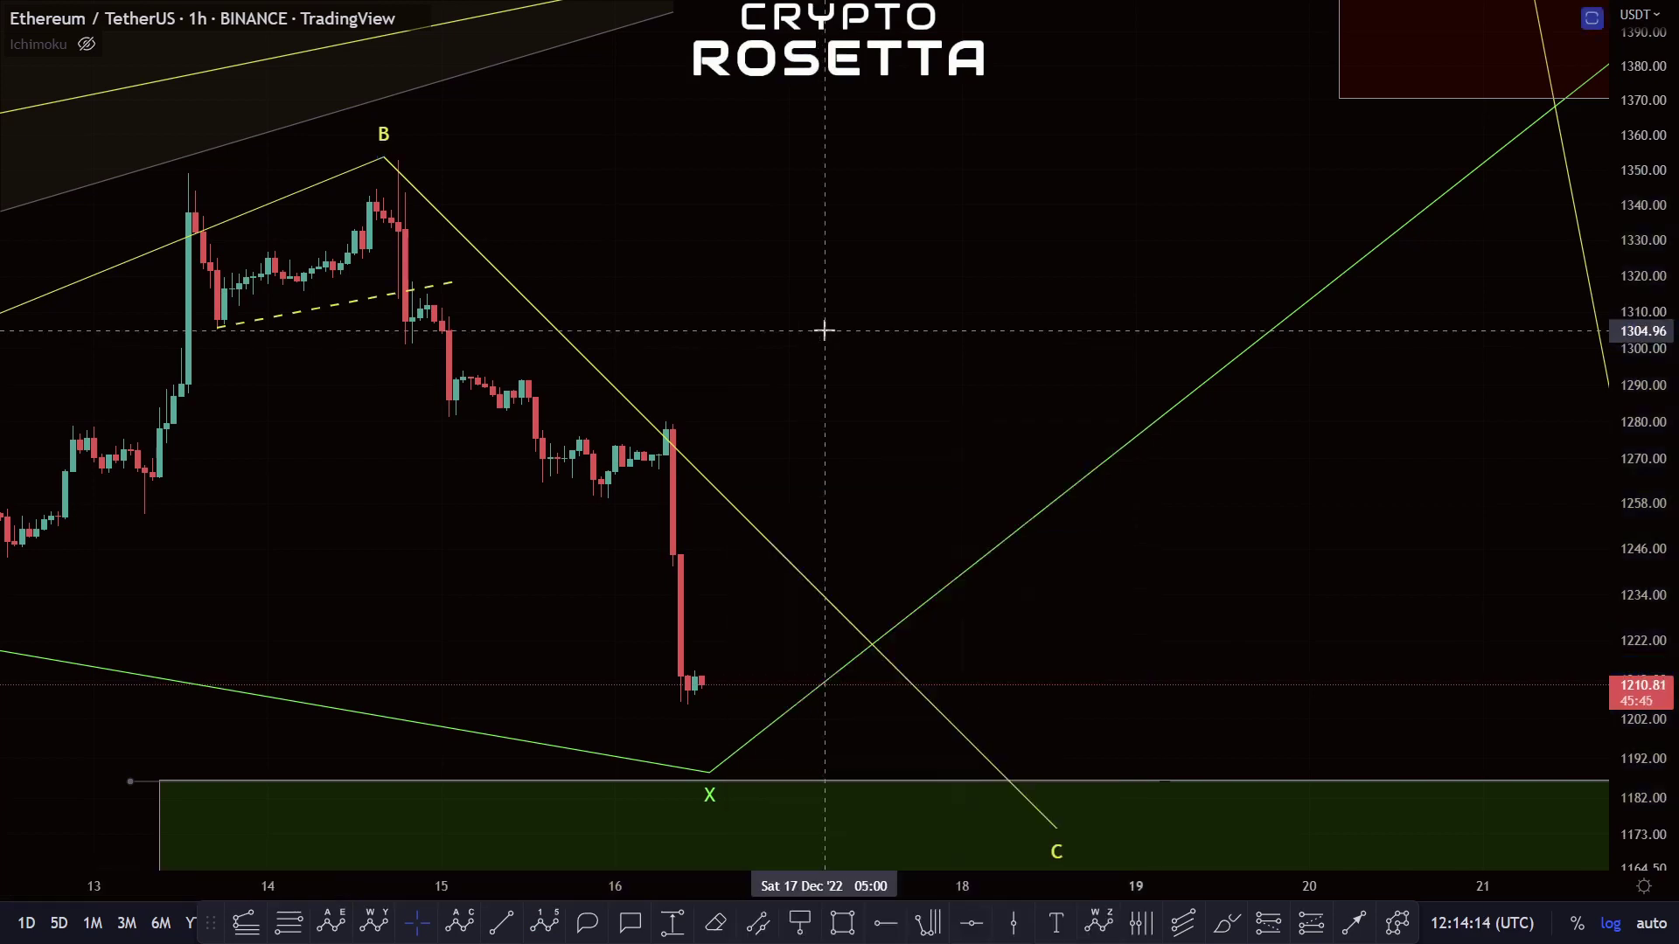
{"action": "right_click", "coordinate": [821, 330]}
{"action": "left_click", "coordinate": [928, 699]}
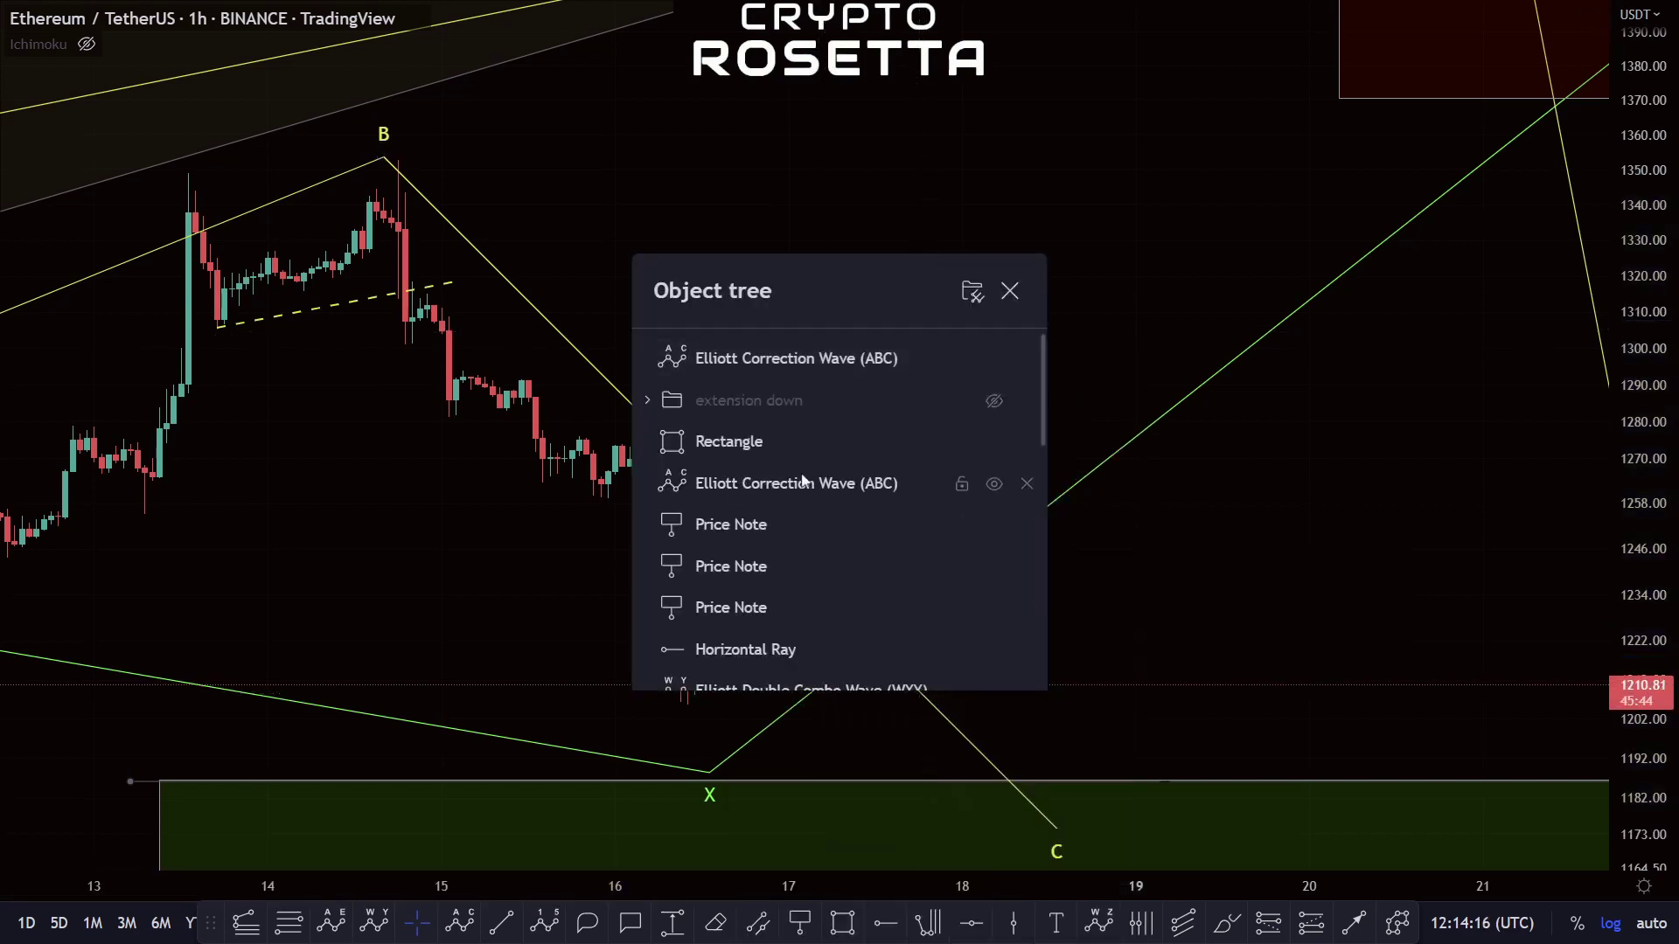
{"action": "scroll", "coordinate": [878, 507], "scroll_direction": "down", "scroll_amount": 10}
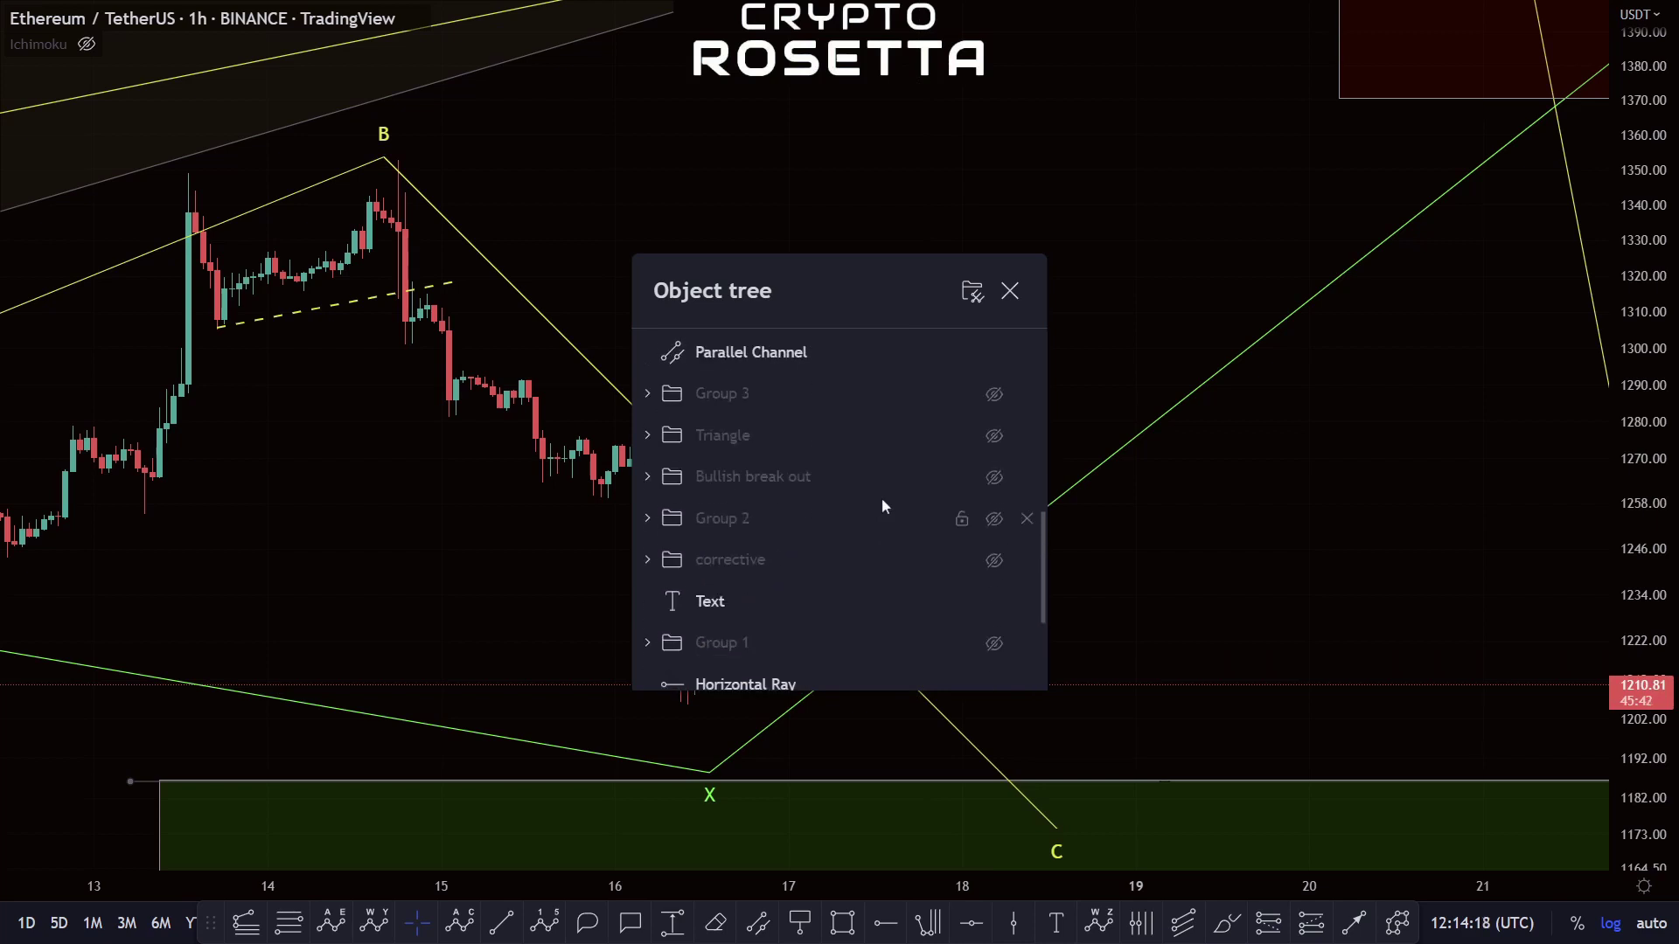
{"action": "scroll", "coordinate": [948, 566], "scroll_direction": "up", "scroll_amount": 6}
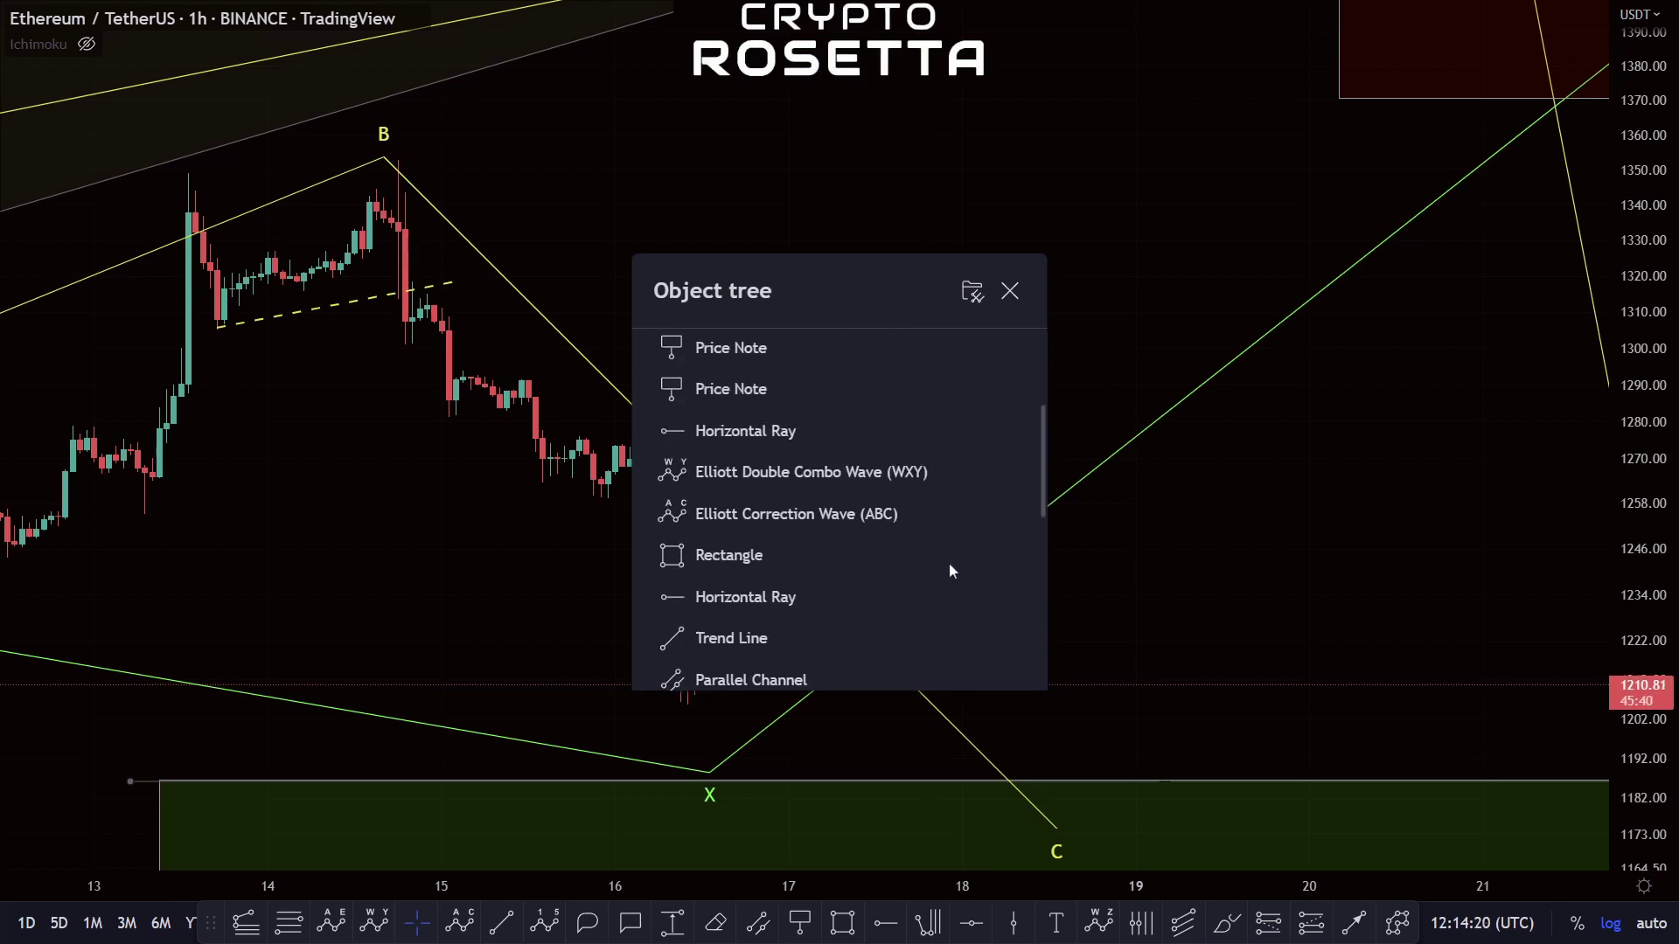
{"action": "scroll", "coordinate": [951, 570], "scroll_direction": "up", "scroll_amount": 4}
{"action": "left_click", "coordinate": [992, 401]}
{"action": "left_click", "coordinate": [697, 120]}
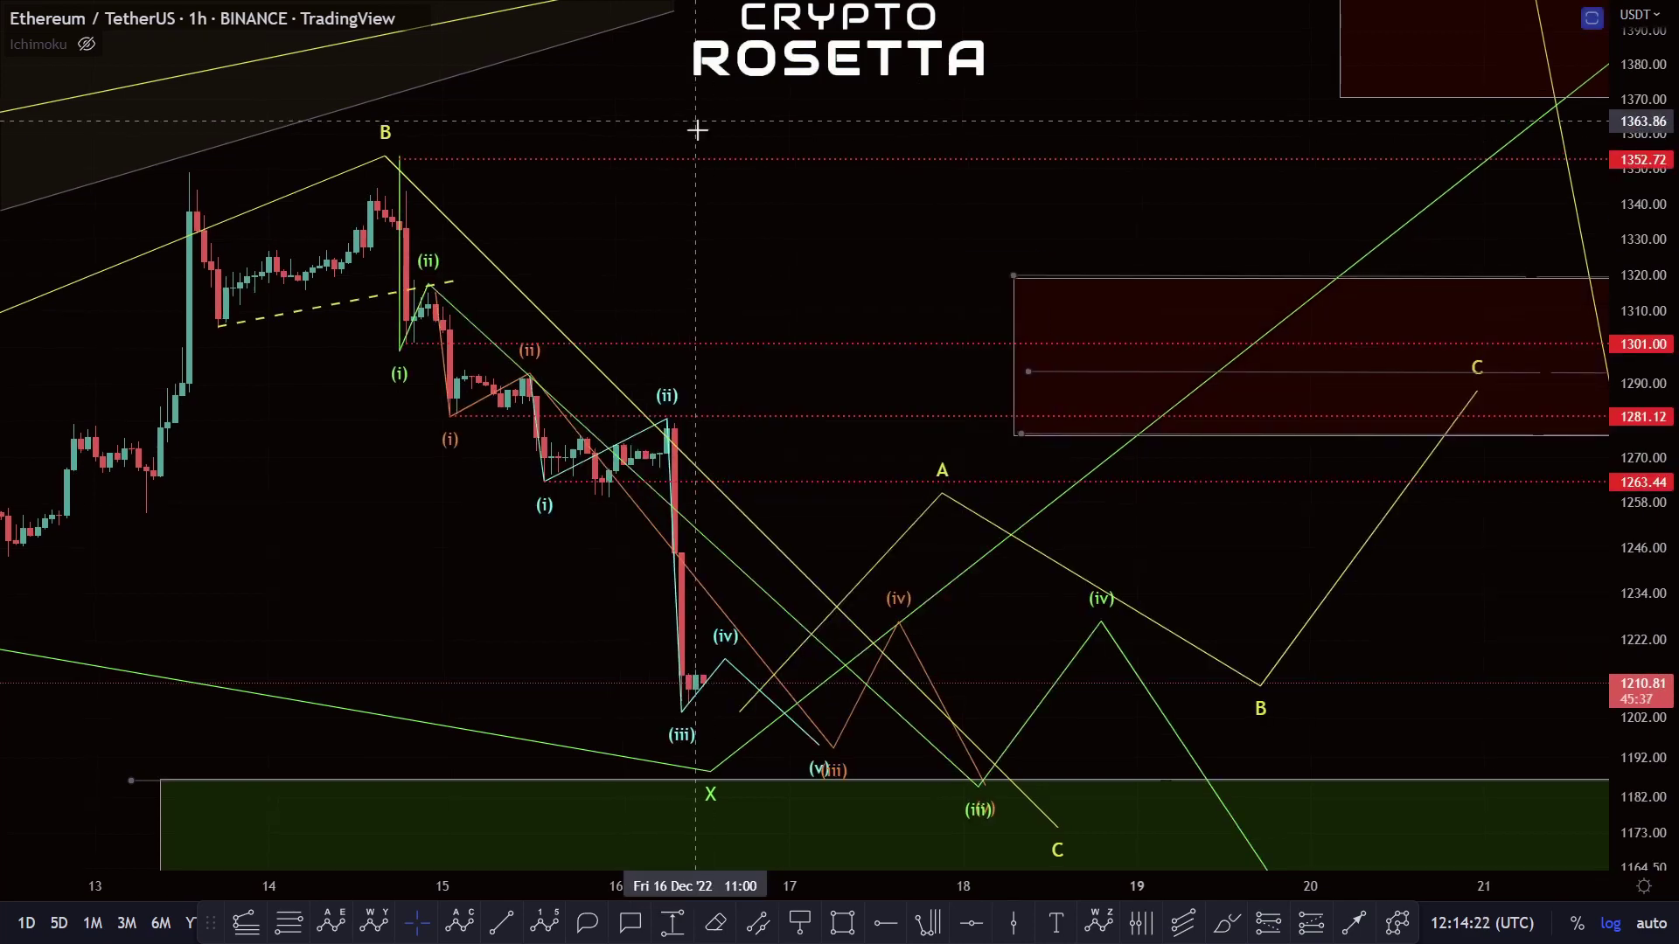
Step: Delete the small yellow ABC projection that runs from the current price up into the lower red box
{"action": "scroll", "coordinate": [822, 339], "scroll_direction": "up", "scroll_amount": 3}
{"action": "scroll", "coordinate": [709, 390], "scroll_direction": "down", "scroll_amount": 5}
{"action": "left_click_drag", "start_coordinate": [702, 456], "coordinate": [726, 392]}
{"action": "left_click", "coordinate": [900, 516]}
{"action": "key", "text": "Delete"}
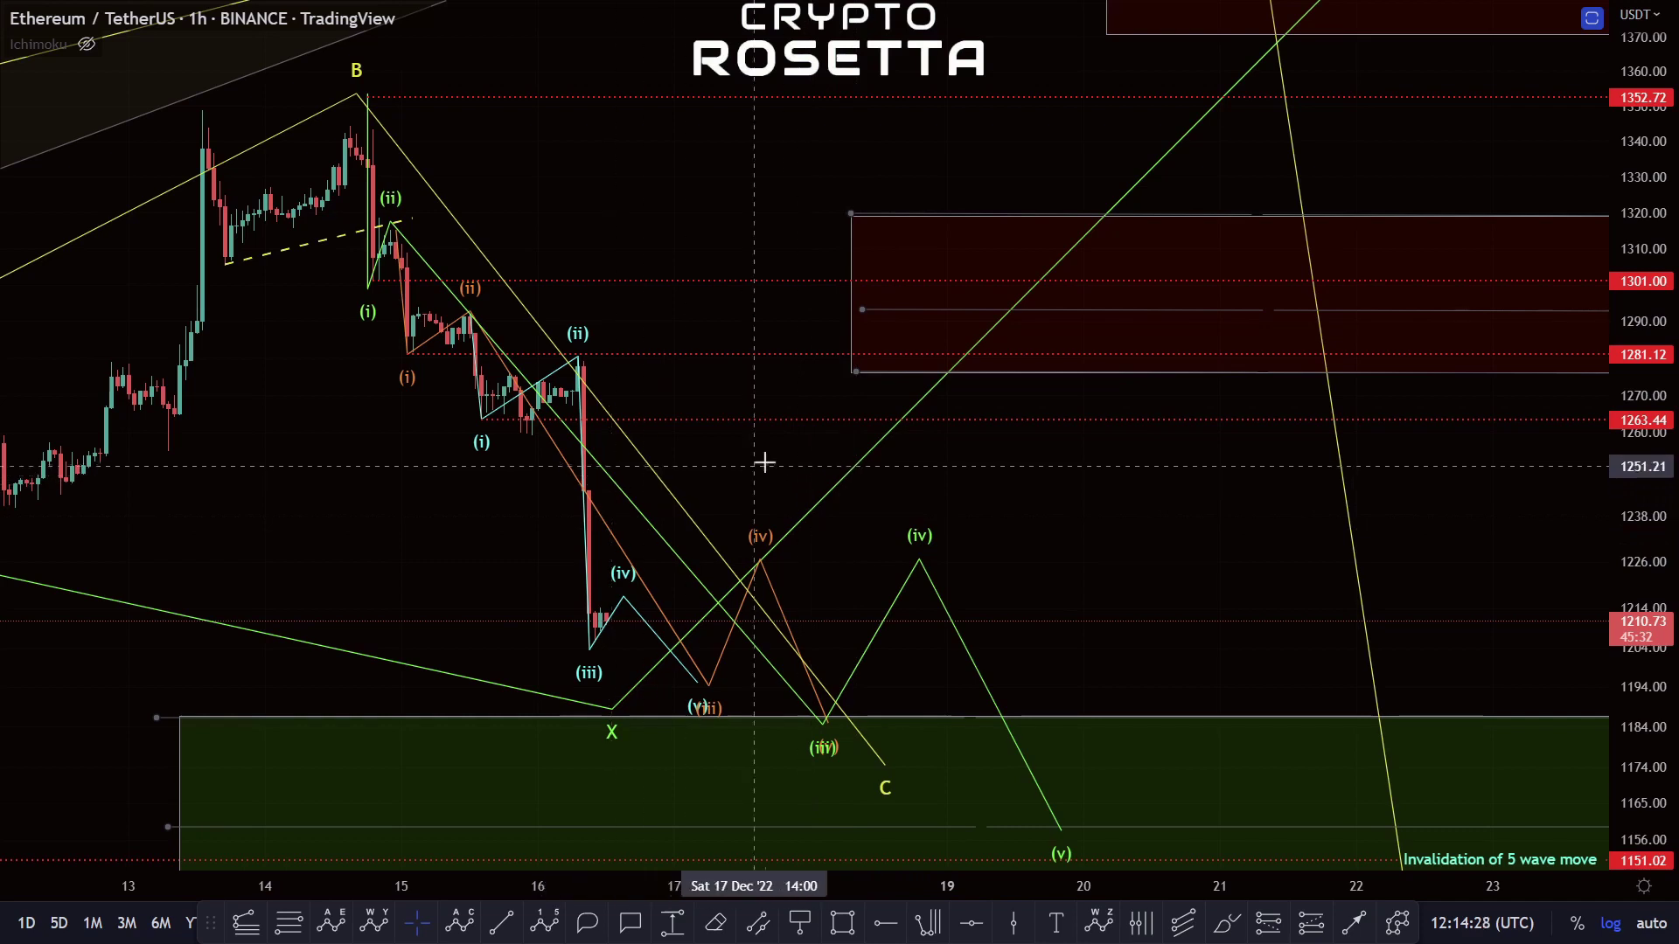
Step: Move the green impulse wave's (iii) point slightly earlier, to about 1184.80 on 17 Dec 23:00
{"action": "left_click_drag", "start_coordinate": [779, 457], "coordinate": [808, 363]}
{"action": "scroll", "coordinate": [692, 582], "scroll_direction": "up", "scroll_amount": 5}
{"action": "left_click_drag", "start_coordinate": [1662, 684], "coordinate": [1677, 564]}
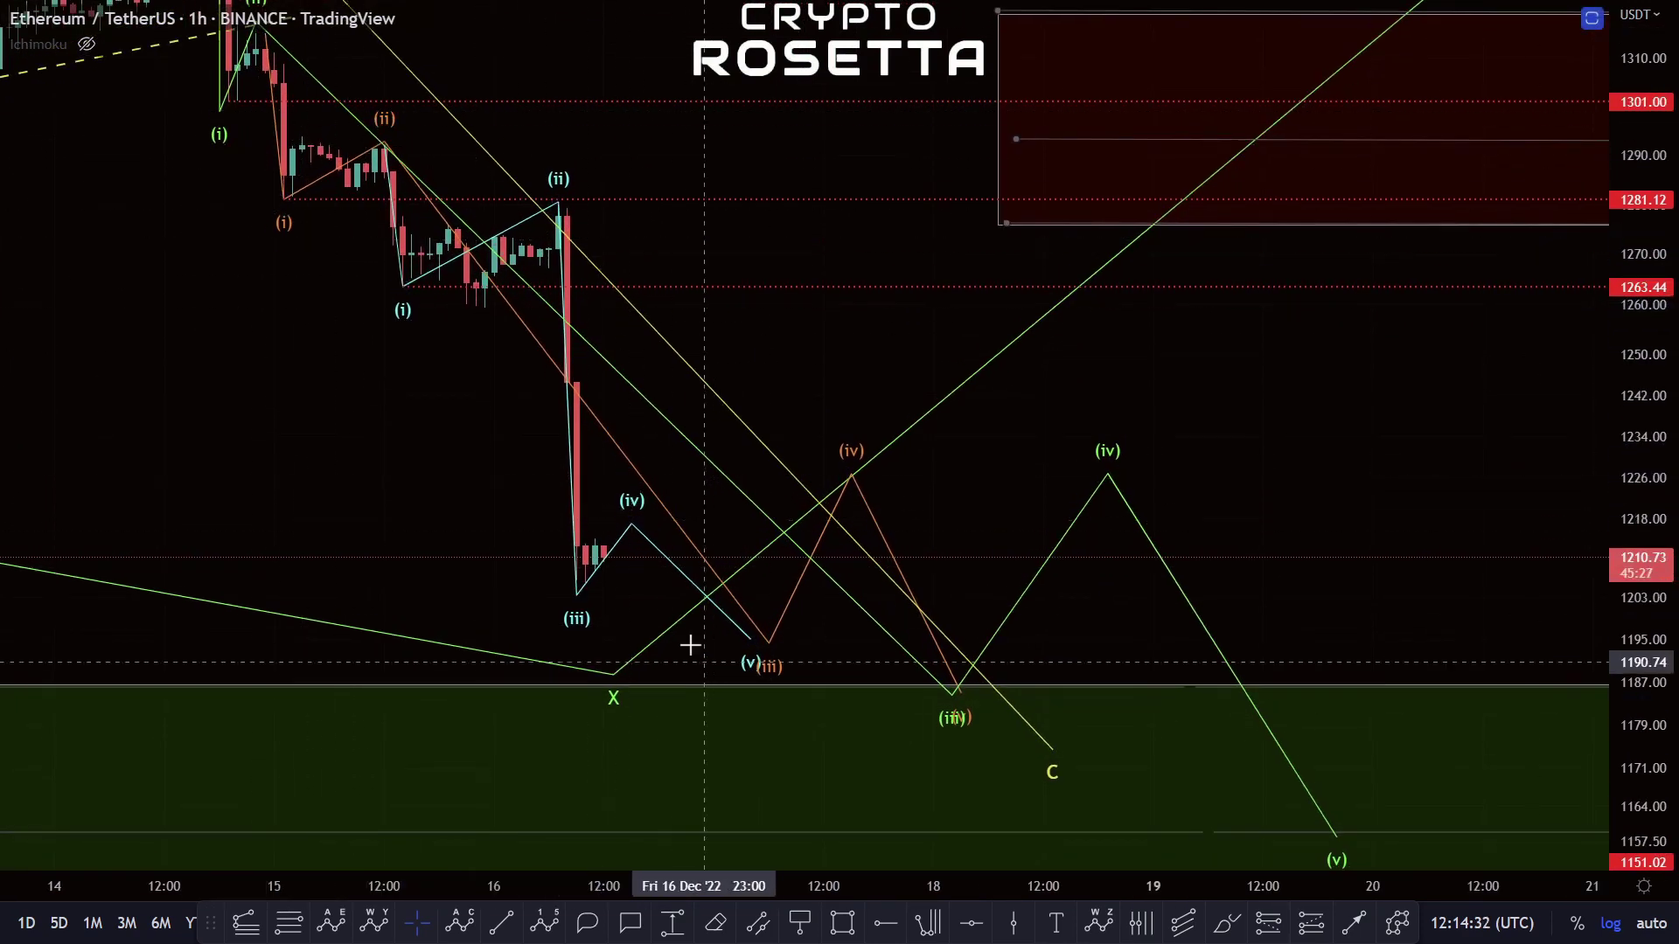
{"action": "mouse_move", "coordinate": [936, 695]}
{"action": "left_mouse_down"}
{"action": "mouse_move", "coordinate": [922, 710]}
{"action": "mouse_move", "coordinate": [255, 371]}
{"action": "mouse_move", "coordinate": [551, 747]}
{"action": "mouse_move", "coordinate": [888, 761]}
{"action": "mouse_move", "coordinate": [894, 715]}
{"action": "mouse_move", "coordinate": [927, 697]}
{"action": "left_mouse_up"}
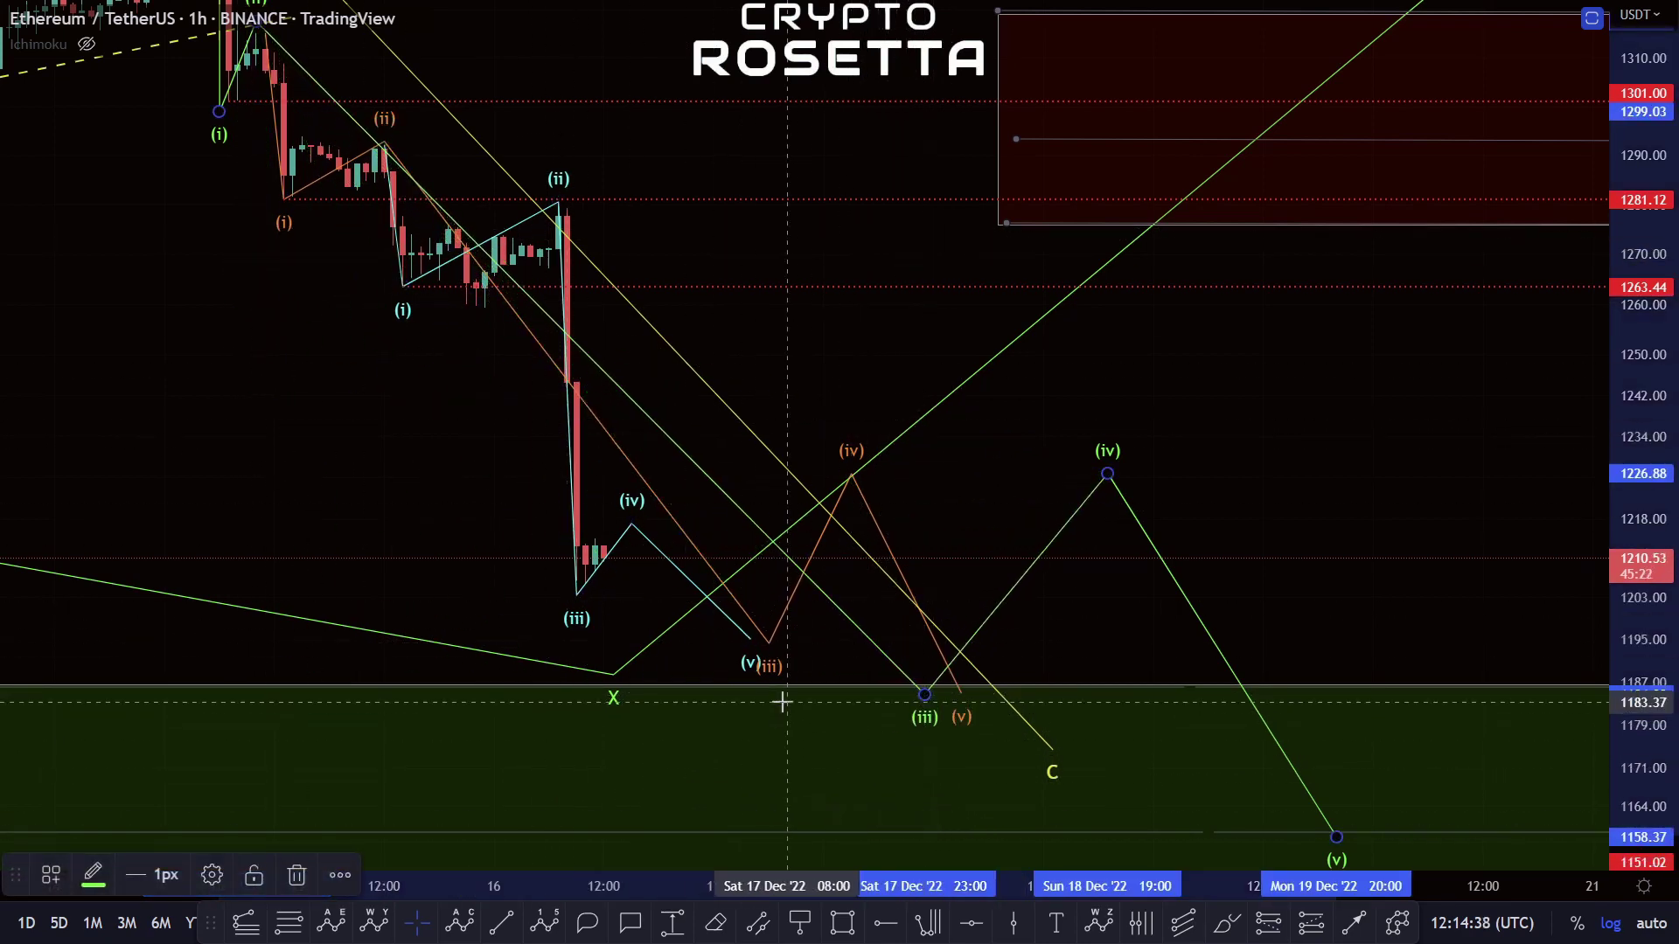
{"action": "scroll", "coordinate": [770, 649], "scroll_direction": "down", "scroll_amount": 4}
{"action": "mouse_move", "coordinate": [1049, 472]}
{"action": "left_mouse_down"}
{"action": "mouse_move", "coordinate": [1059, 506]}
{"action": "mouse_move", "coordinate": [1054, 457]}
{"action": "left_mouse_up"}
{"action": "left_click", "coordinate": [754, 630]}
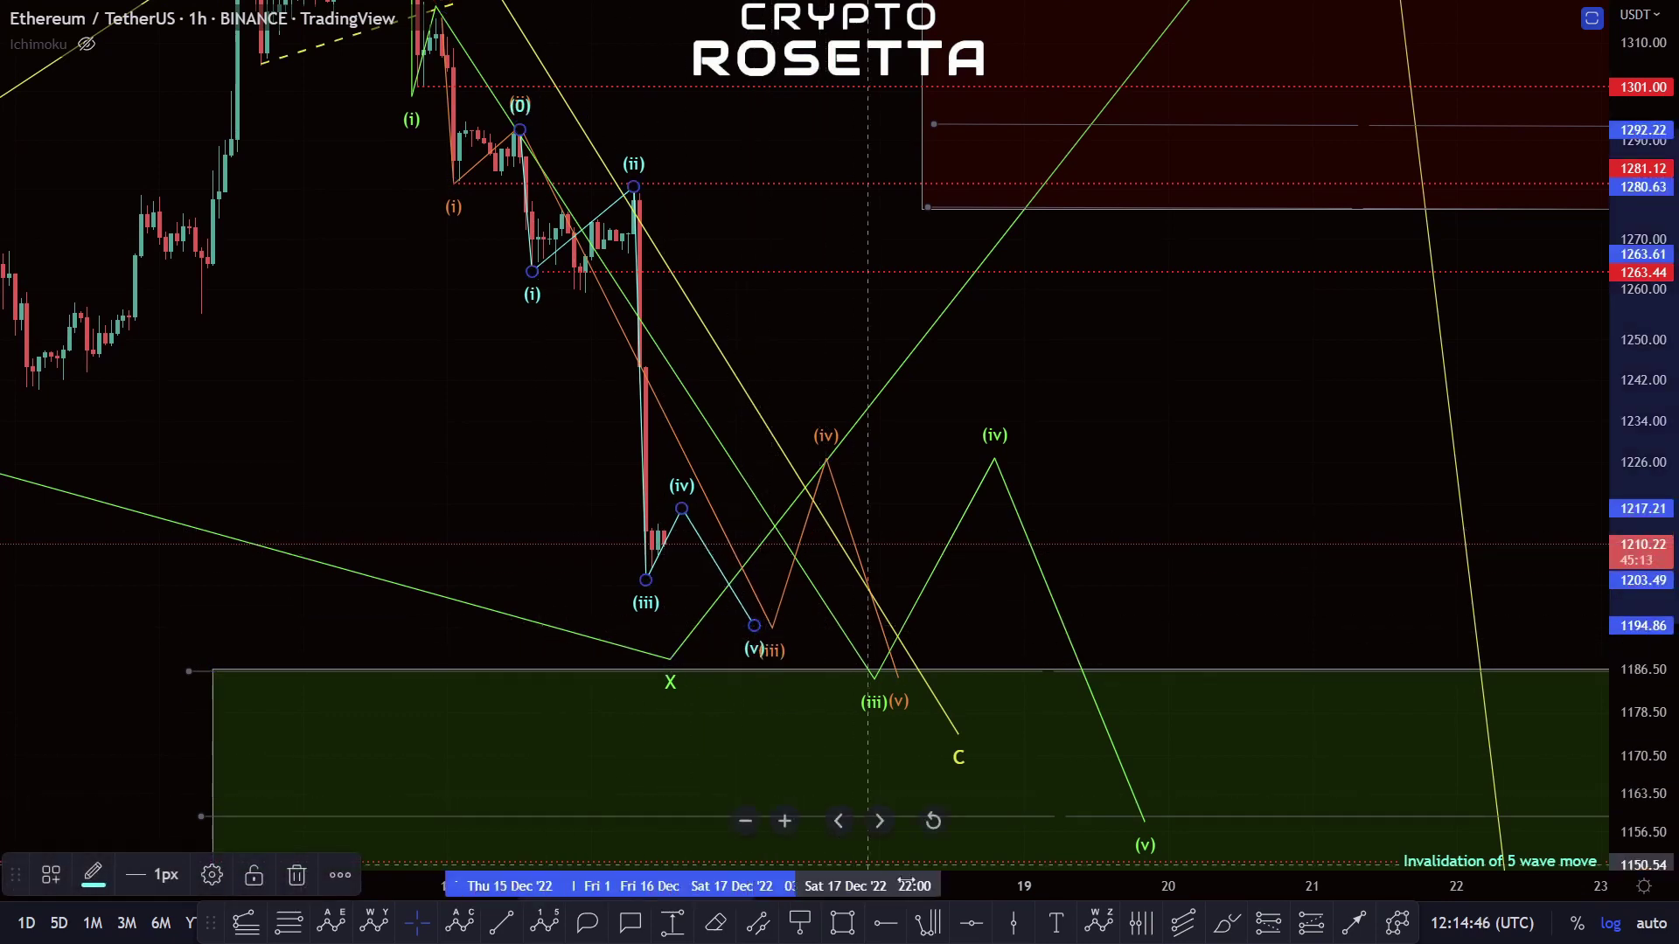
Step: Measure the green wave (v) target with a Fibonacci retracement from 1184.59 to 1226.83, and delete the retracement
{"action": "left_click", "coordinate": [289, 927]}
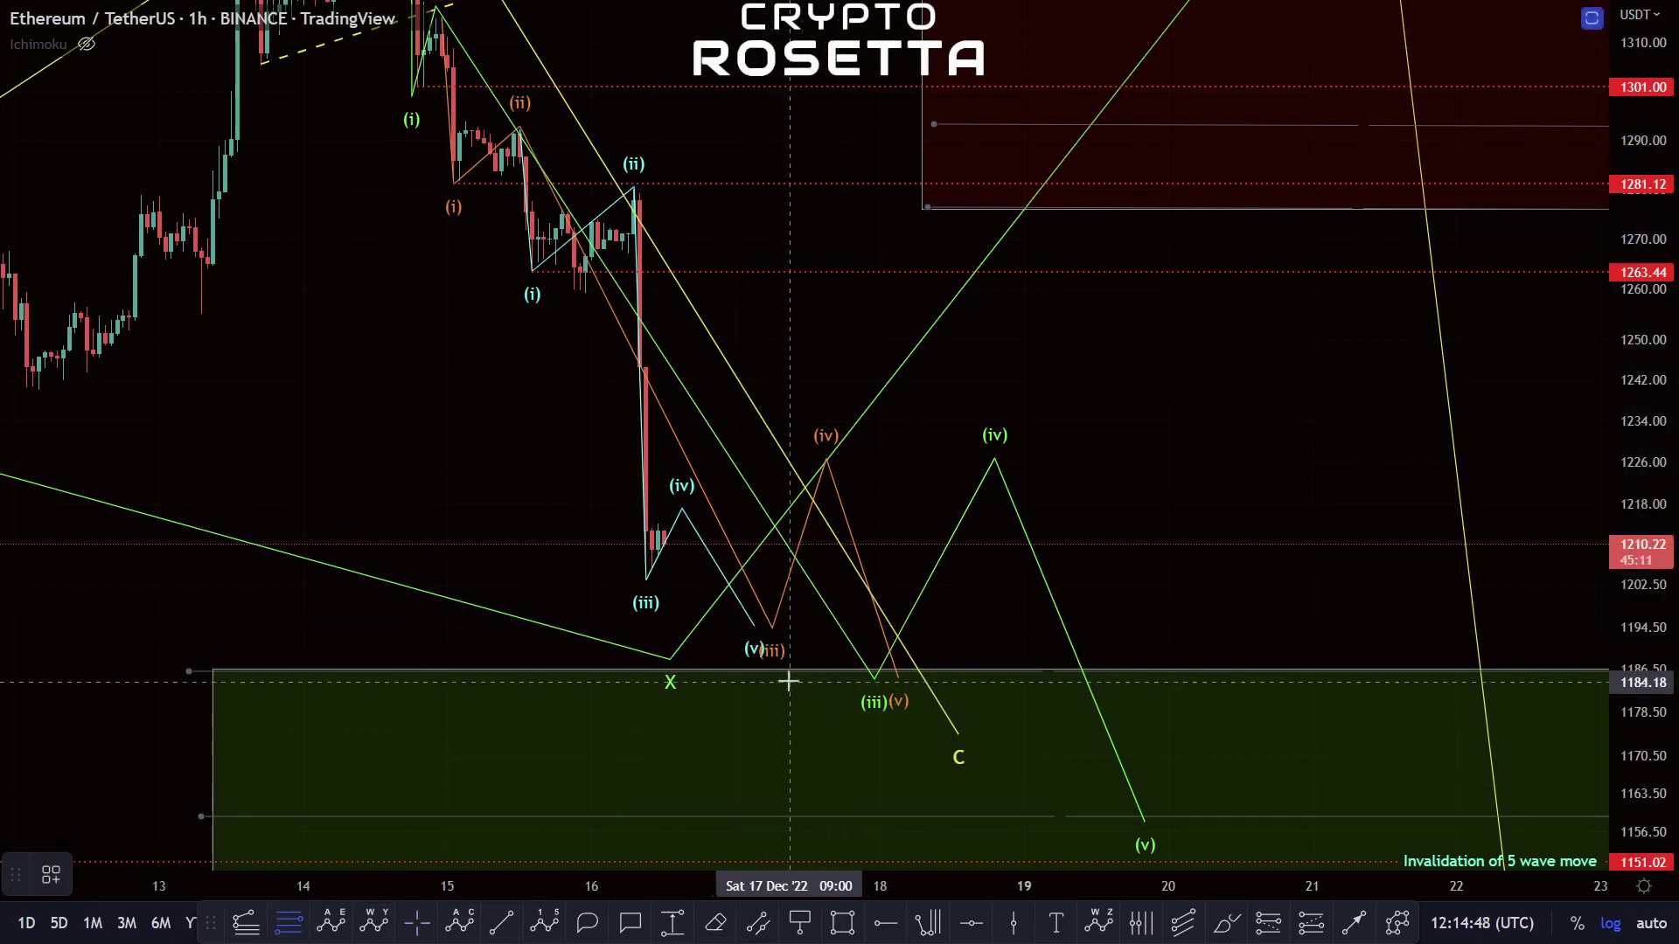
{"action": "left_click", "coordinate": [751, 681]}
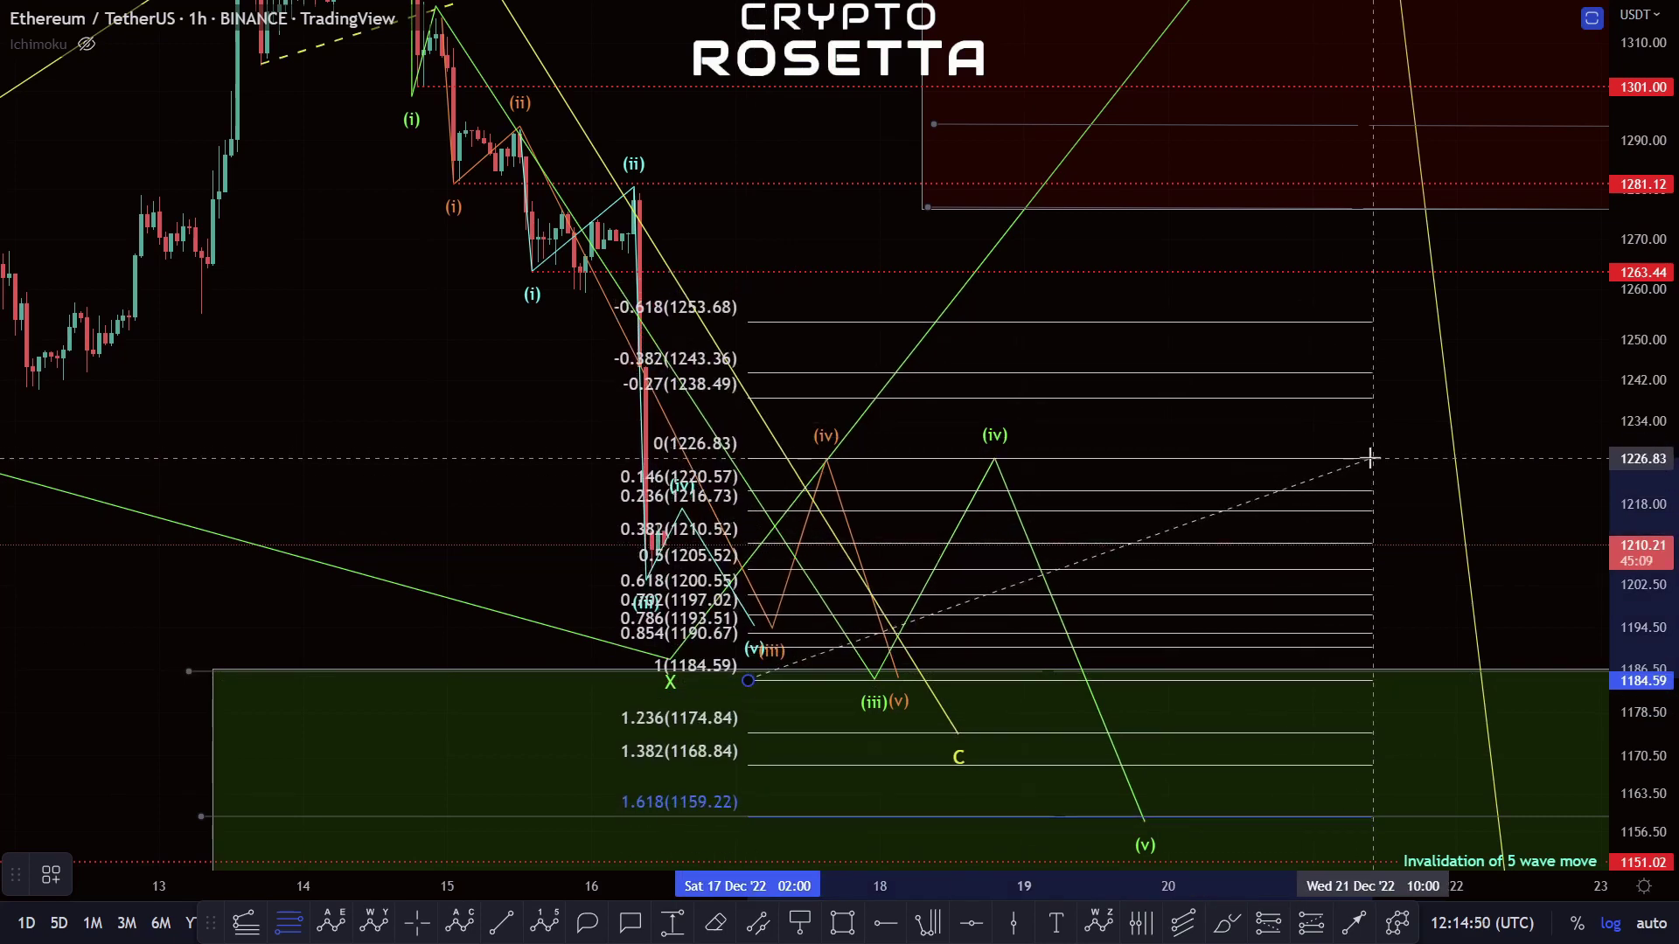
{"action": "left_click", "coordinate": [1372, 457]}
{"action": "left_click_drag", "start_coordinate": [1494, 467], "coordinate": [1488, 369]}
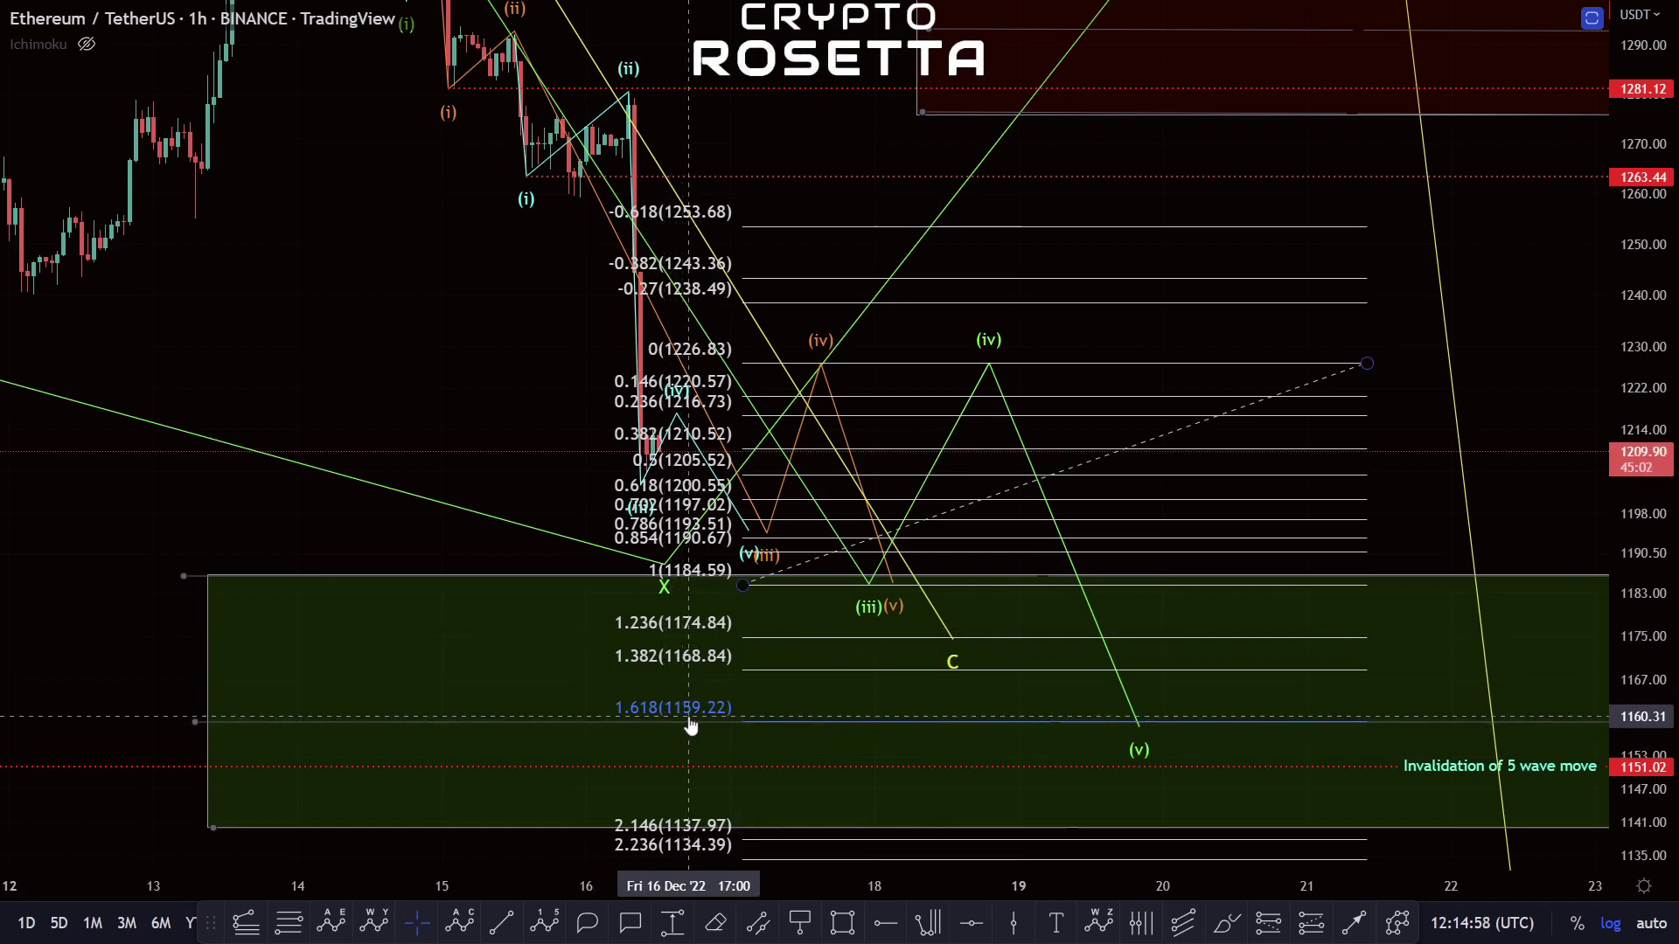
{"action": "left_click", "coordinate": [865, 717]}
{"action": "key", "text": "Delete"}
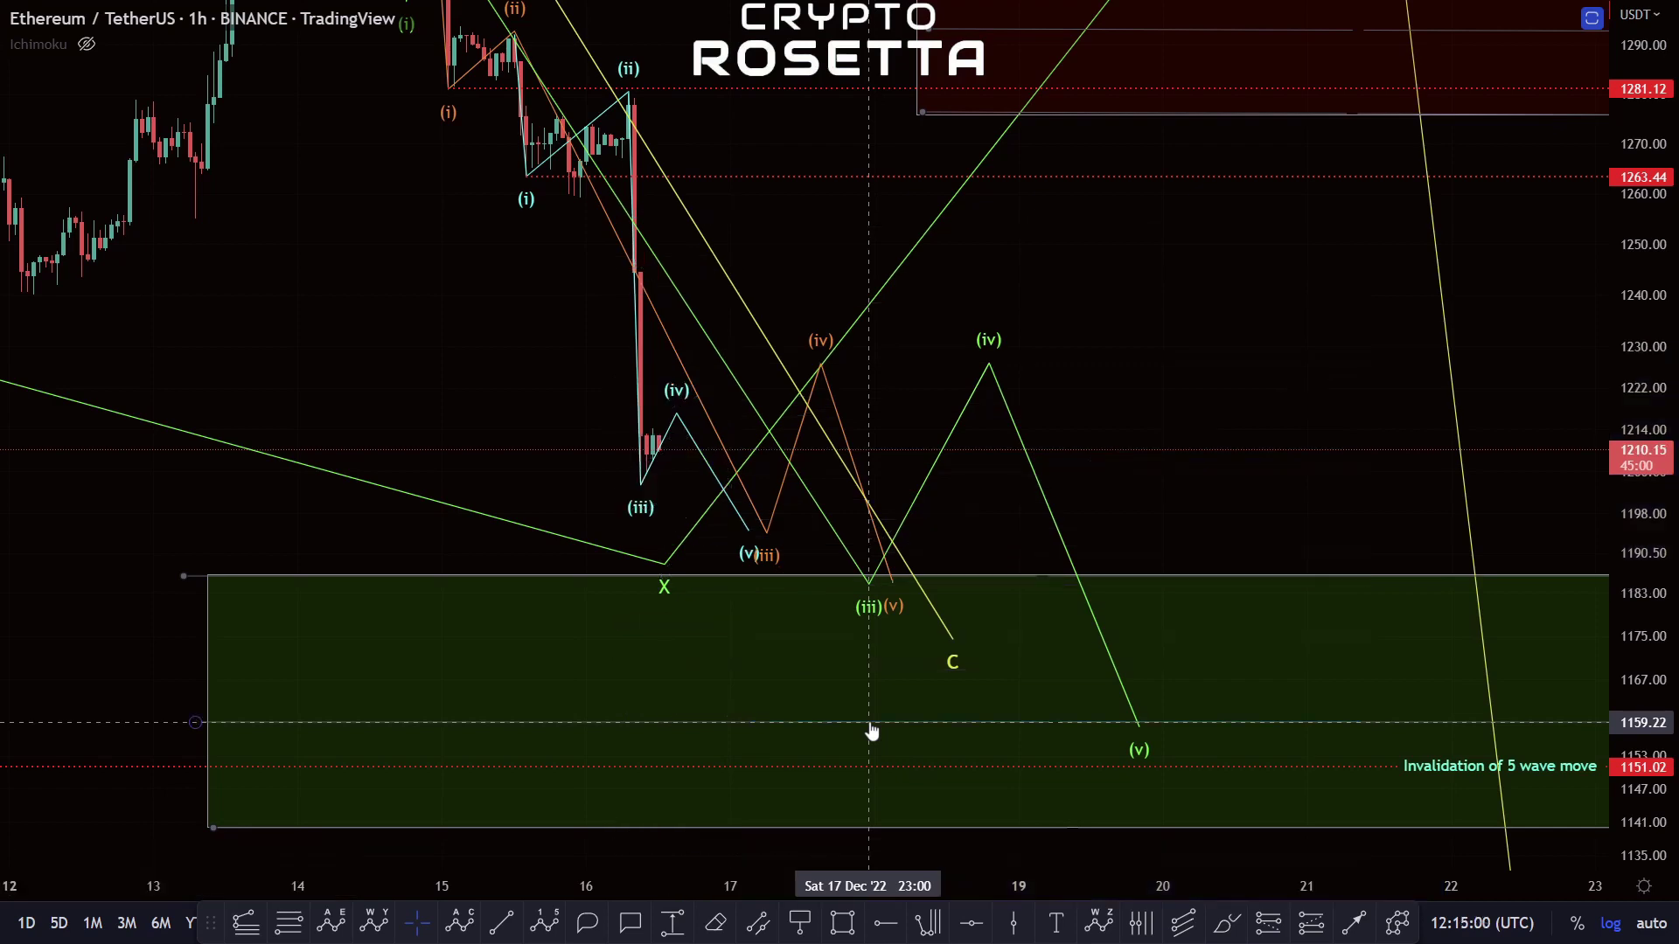
Step: Examine the whole projection, from the downward impulse waves up to the green Y target at 1440.70
{"action": "left_click_drag", "start_coordinate": [908, 414], "coordinate": [1005, 524]}
{"action": "scroll", "coordinate": [1079, 536], "scroll_direction": "down", "scroll_amount": 4}
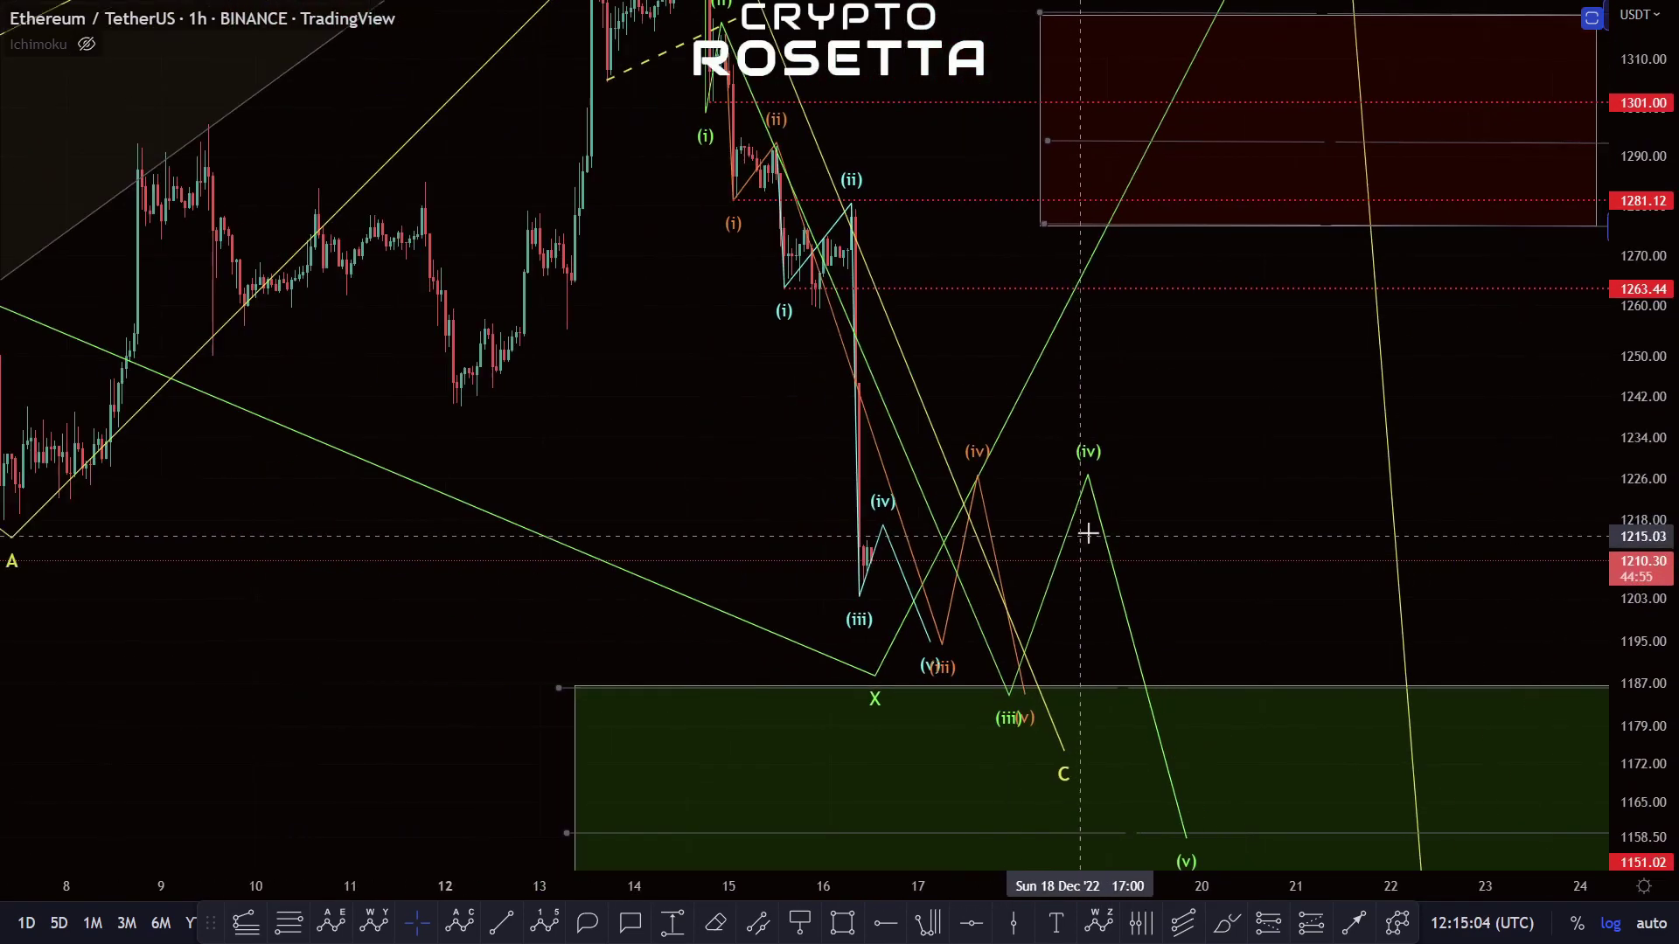
{"action": "left_click_drag", "start_coordinate": [1662, 402], "coordinate": [1676, 541]}
{"action": "scroll", "coordinate": [1105, 607], "scroll_direction": "down", "scroll_amount": 5}
{"action": "left_click_drag", "start_coordinate": [1160, 470], "coordinate": [1124, 563]}
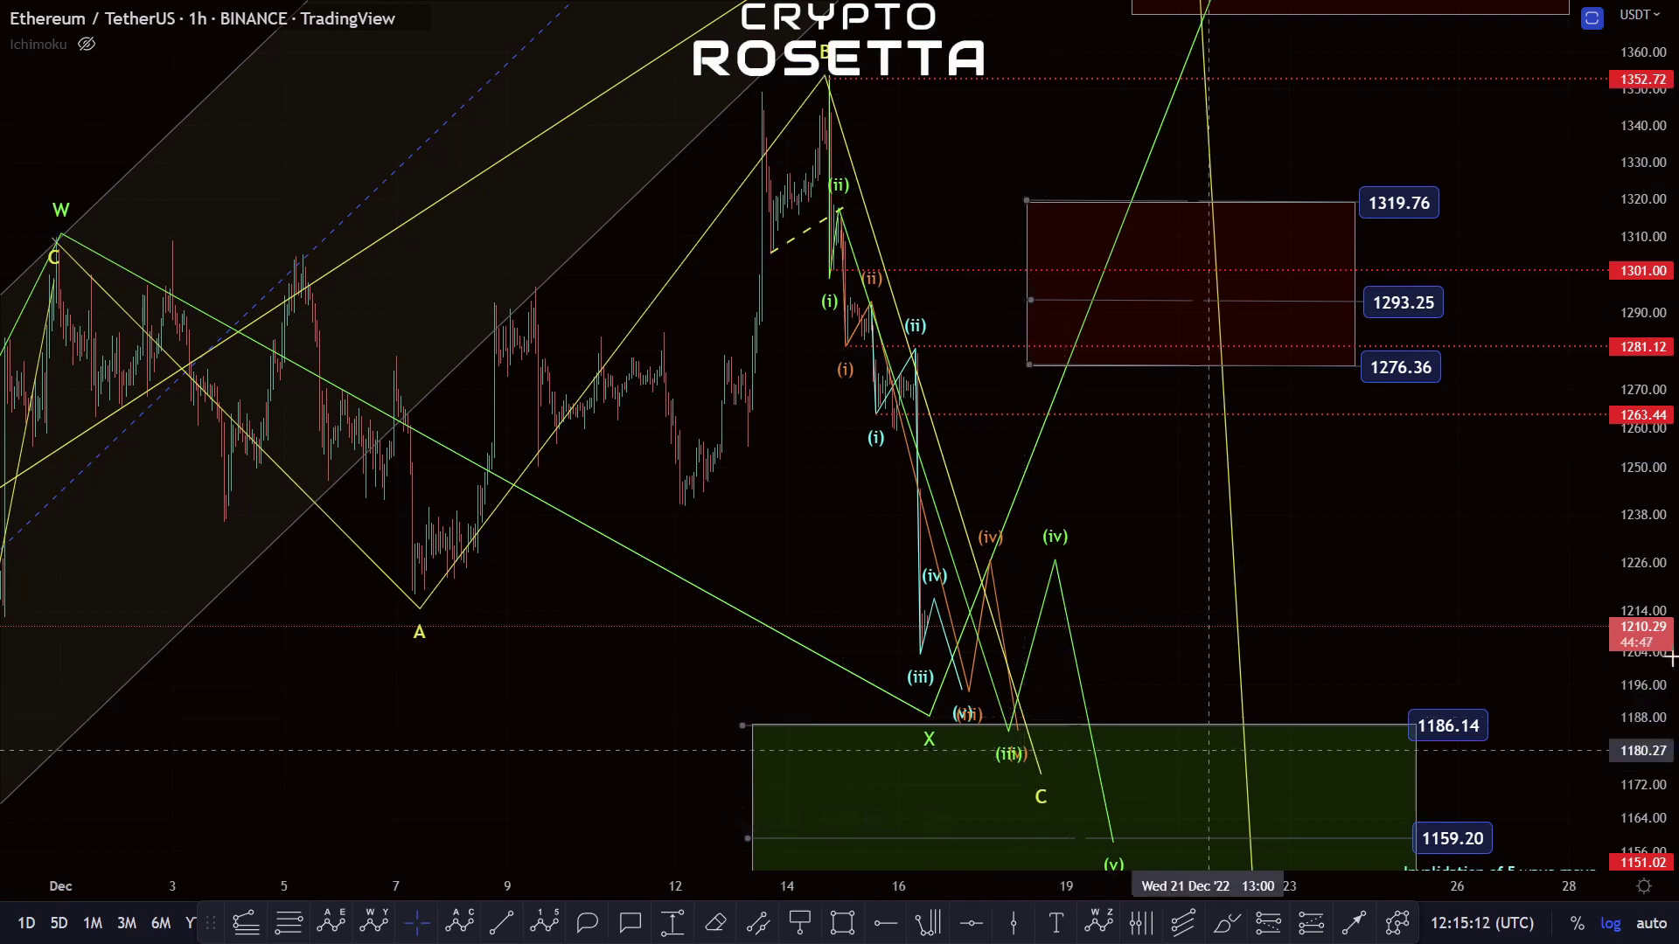
{"action": "scroll", "coordinate": [1177, 490], "scroll_direction": "down", "scroll_amount": 5}
{"action": "scroll", "coordinate": [1409, 273], "scroll_direction": "up", "scroll_amount": 1}
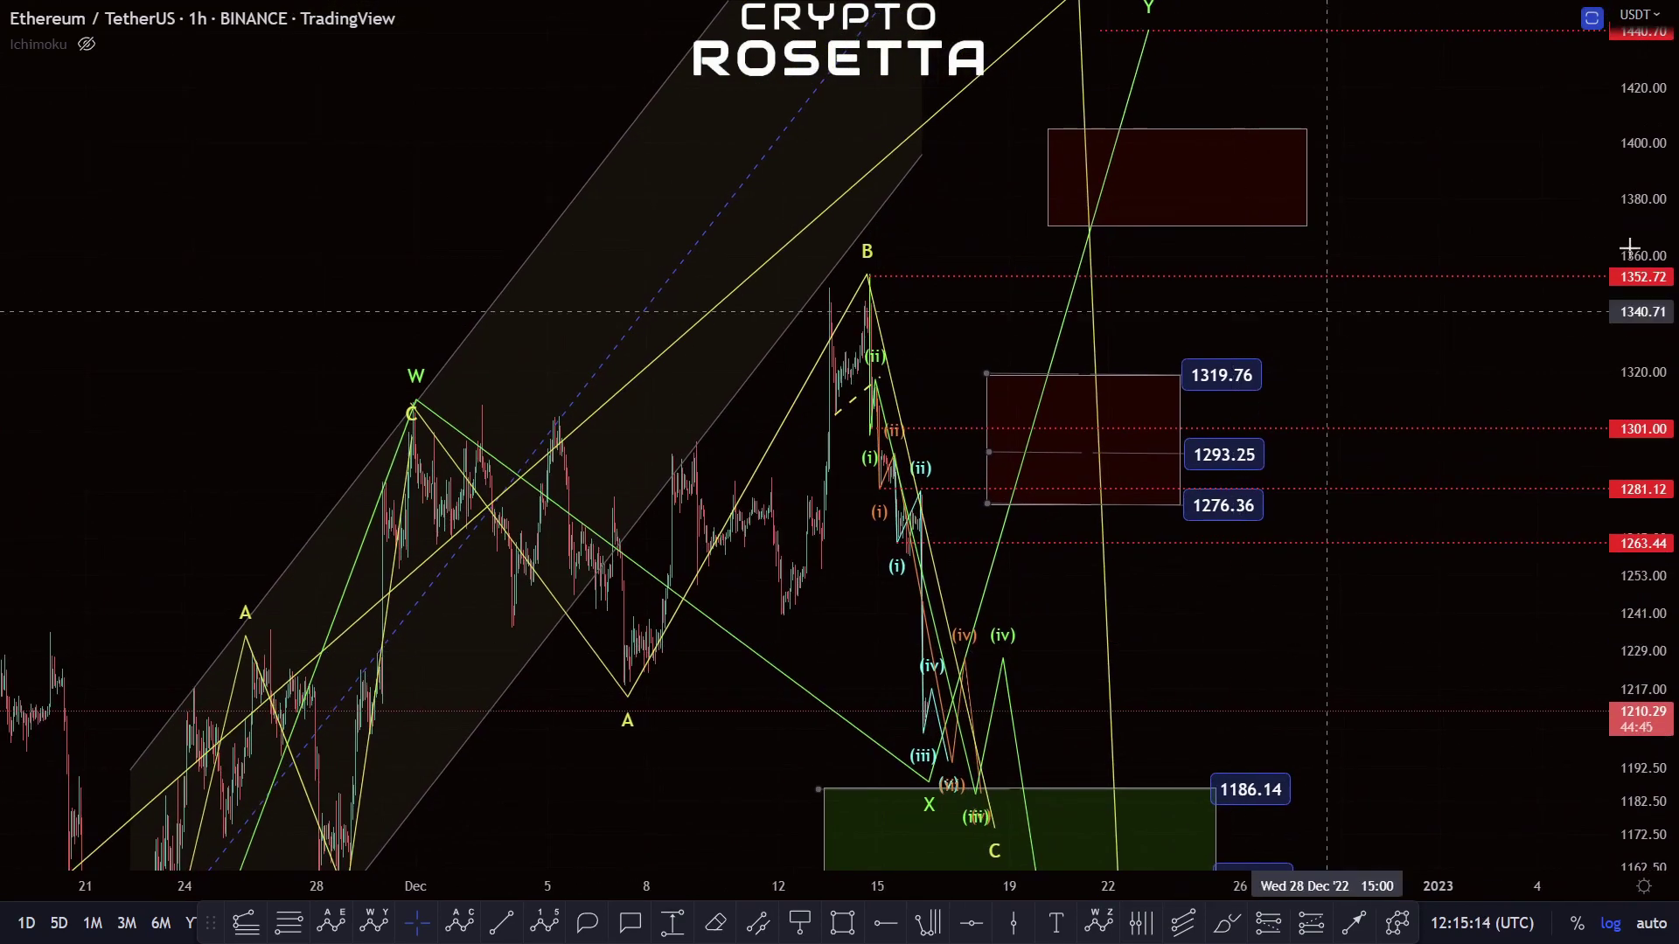
{"action": "left_click_drag", "start_coordinate": [1641, 267], "coordinate": [1642, 378]}
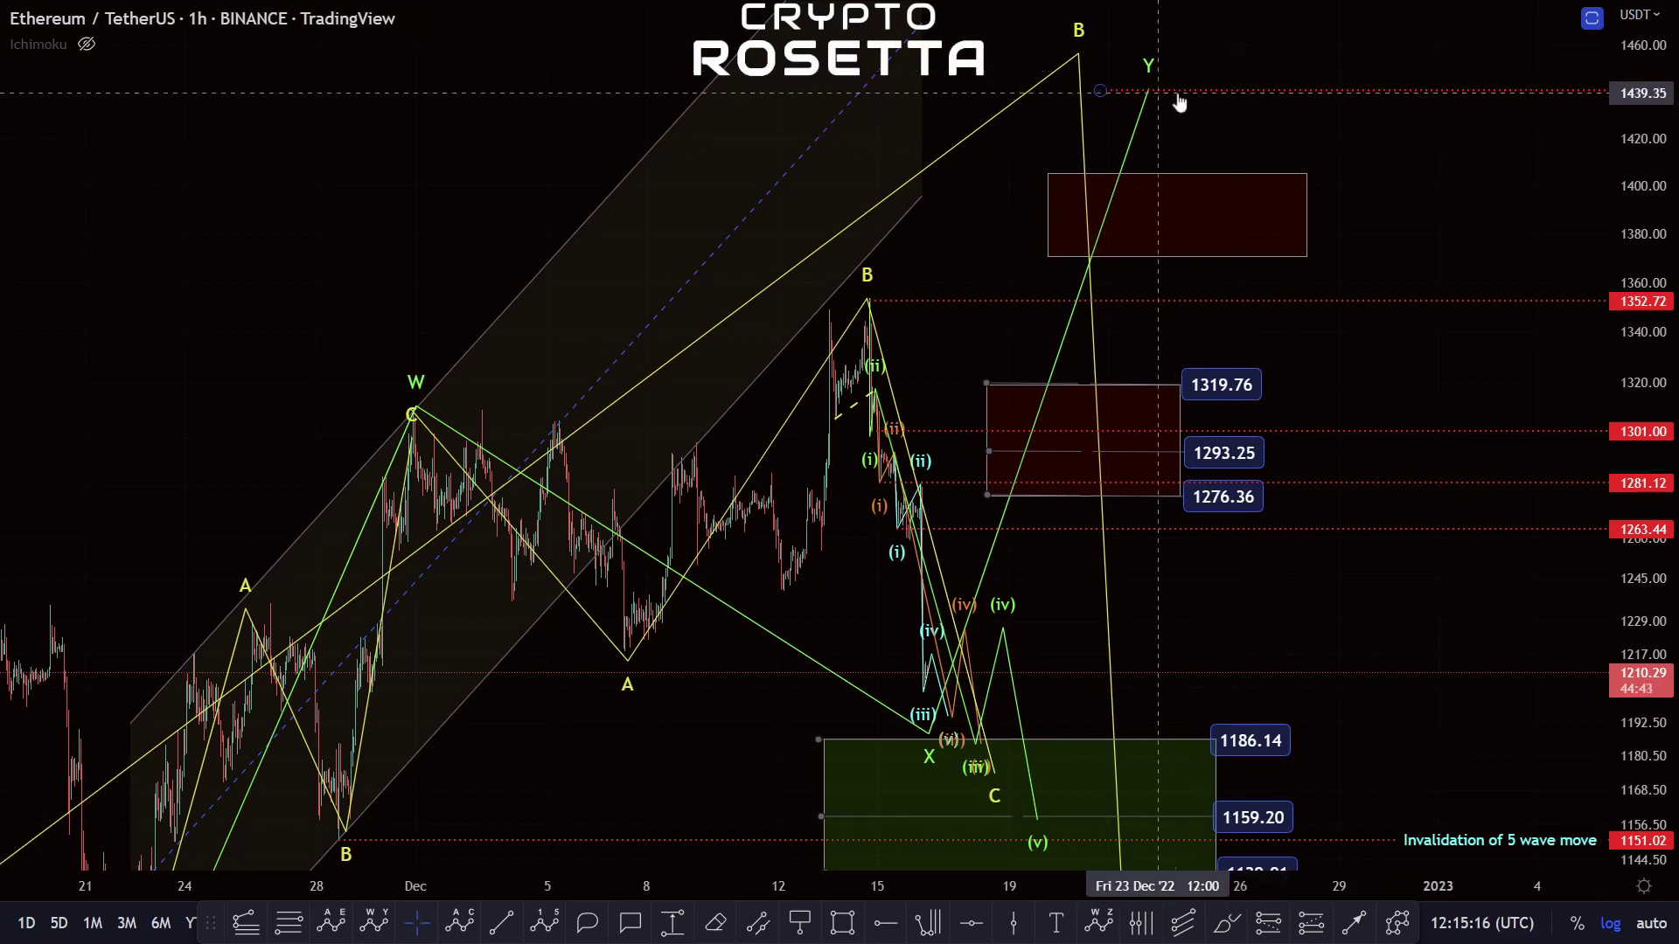
Step: Paste a red rectangle between 1253.09 and 1285.18, and extend its left edge back to about mid-September
{"action": "right_click", "coordinate": [690, 658]}
{"action": "left_click", "coordinate": [517, 341]}
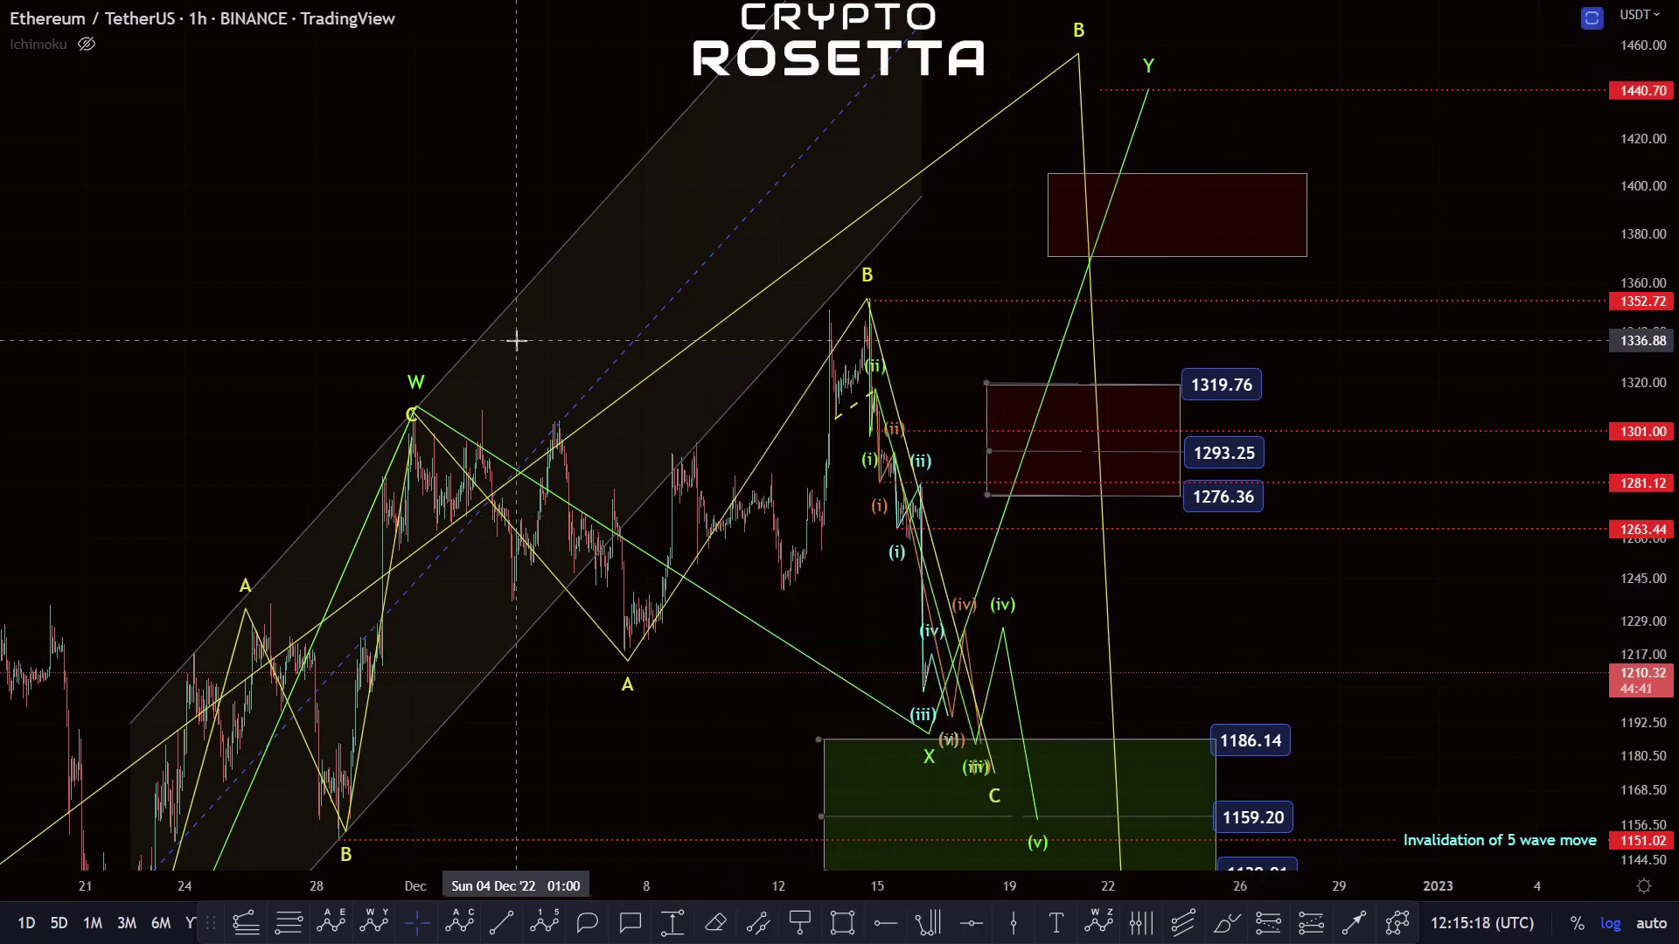
{"action": "key", "text": "ctrl+v"}
{"action": "scroll", "coordinate": [577, 593], "scroll_direction": "down", "scroll_amount": 6}
{"action": "scroll", "coordinate": [579, 593], "scroll_direction": "down", "scroll_amount": 2}
{"action": "left_click_drag", "start_coordinate": [455, 368], "coordinate": [830, 393]}
{"action": "left_click_drag", "start_coordinate": [544, 531], "coordinate": [161, 535]}
{"action": "key", "text": "ctrl+z"}
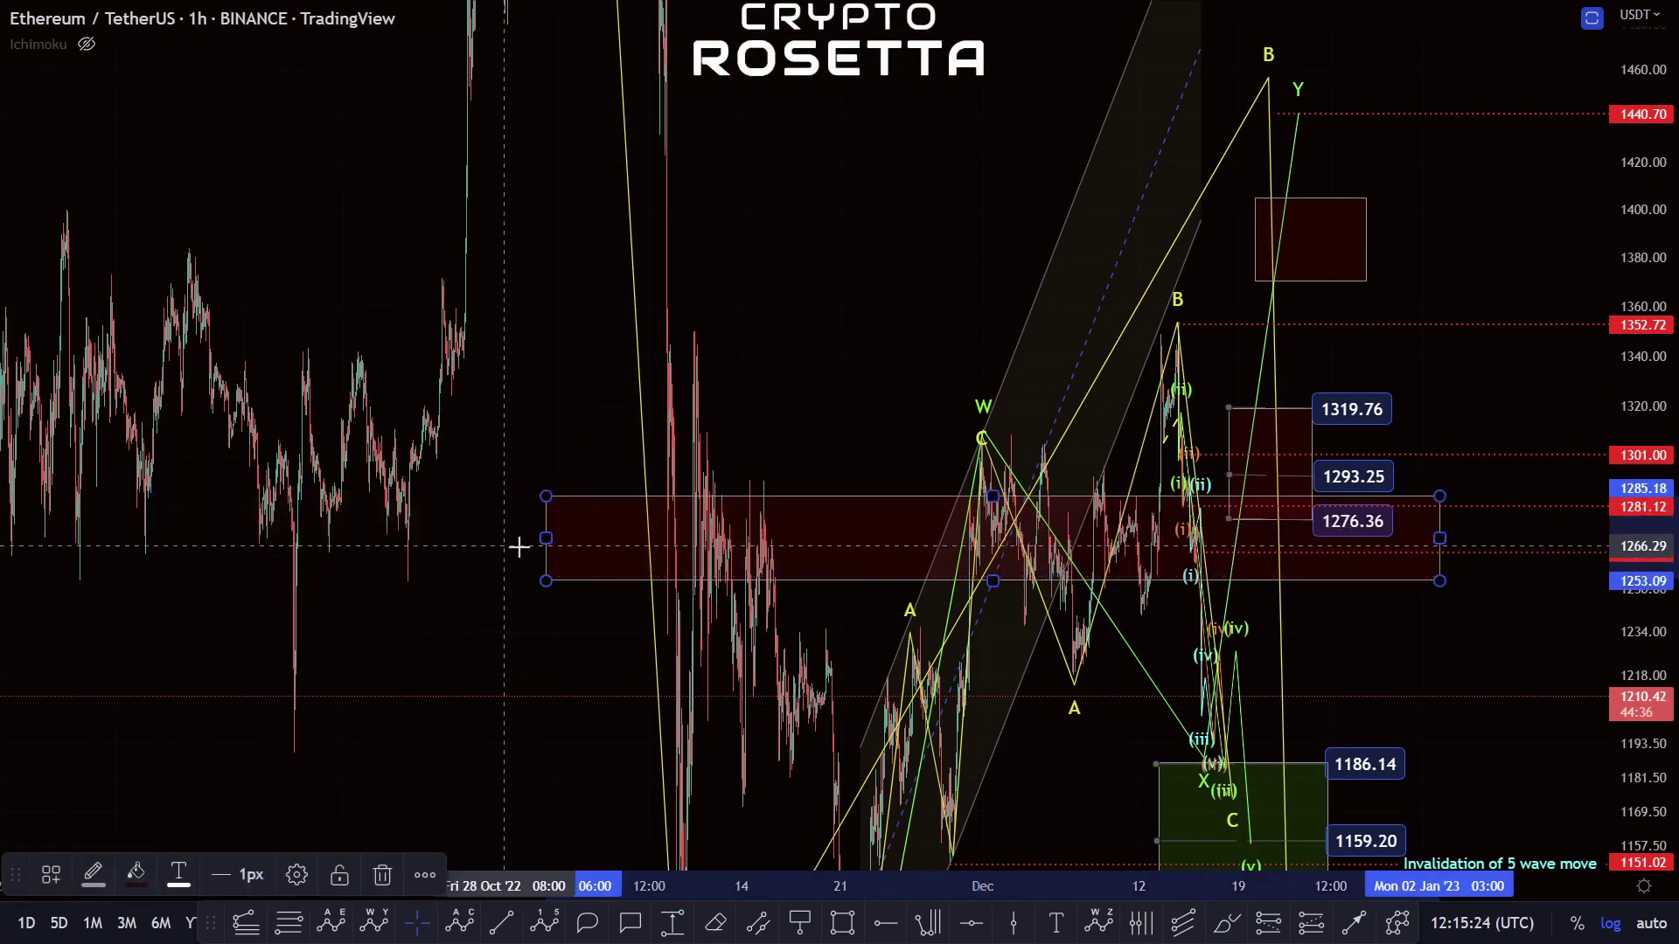
{"action": "left_click_drag", "start_coordinate": [548, 544], "coordinate": [2, 535]}
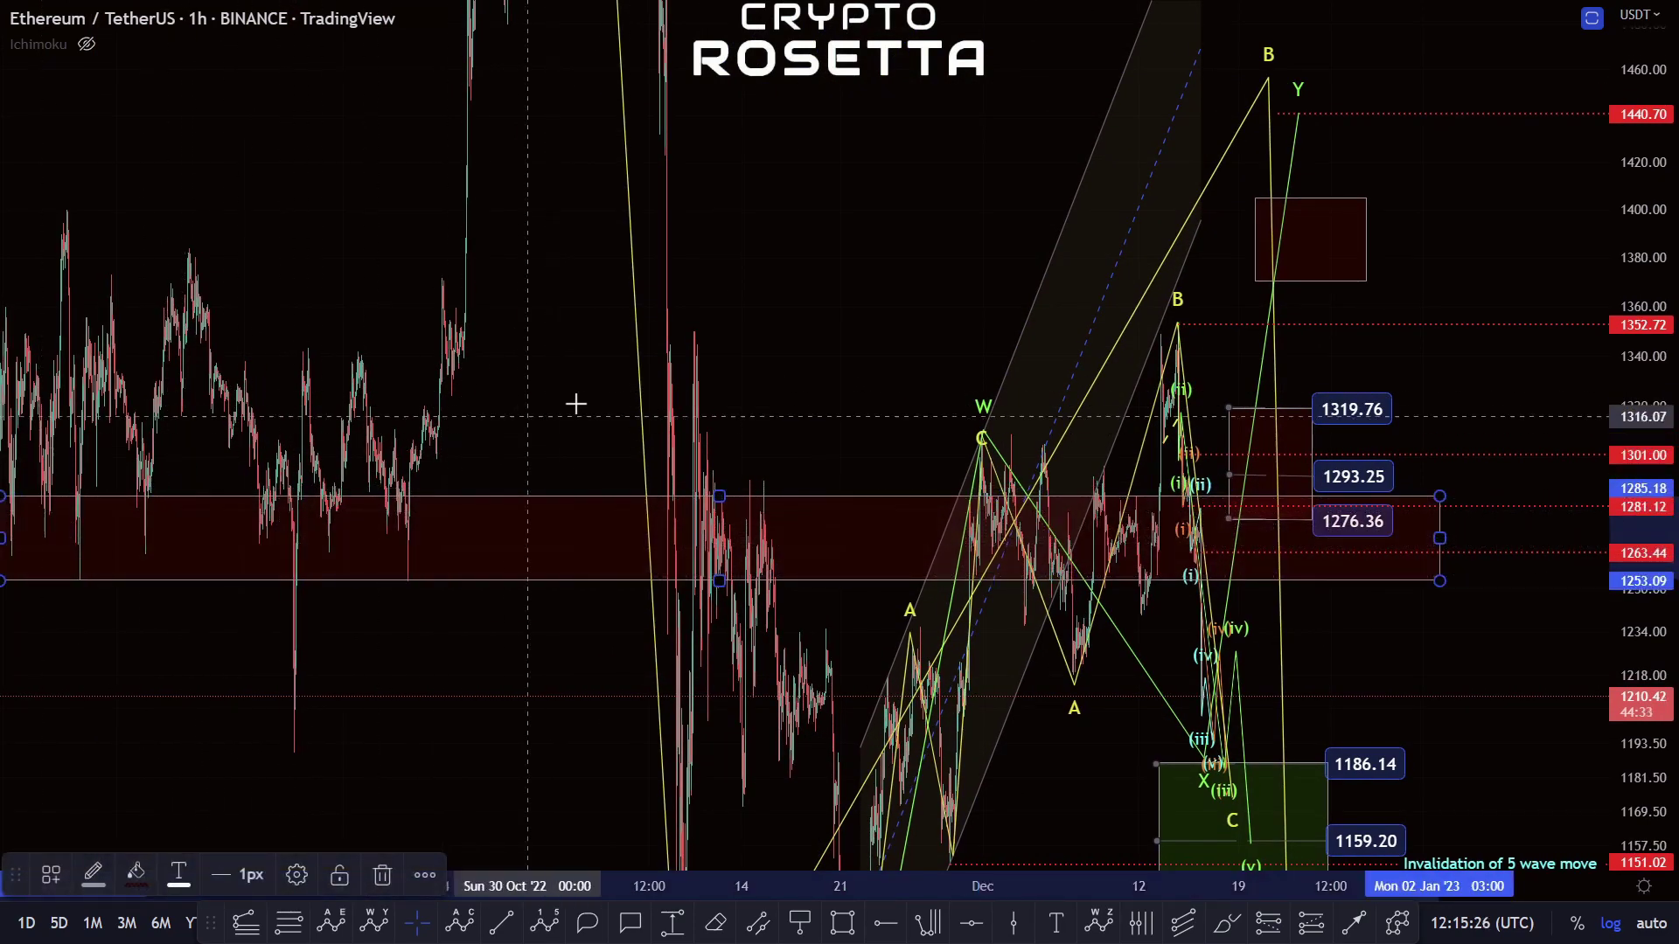
{"action": "left_click_drag", "start_coordinate": [614, 407], "coordinate": [885, 396]}
{"action": "left_click_drag", "start_coordinate": [443, 522], "coordinate": [376, 525]}
Step: Examine the nested impulse waves falling toward the green box, including the light-blue (iii), (iv) and (v) points
{"action": "left_click_drag", "start_coordinate": [963, 394], "coordinate": [581, 180]}
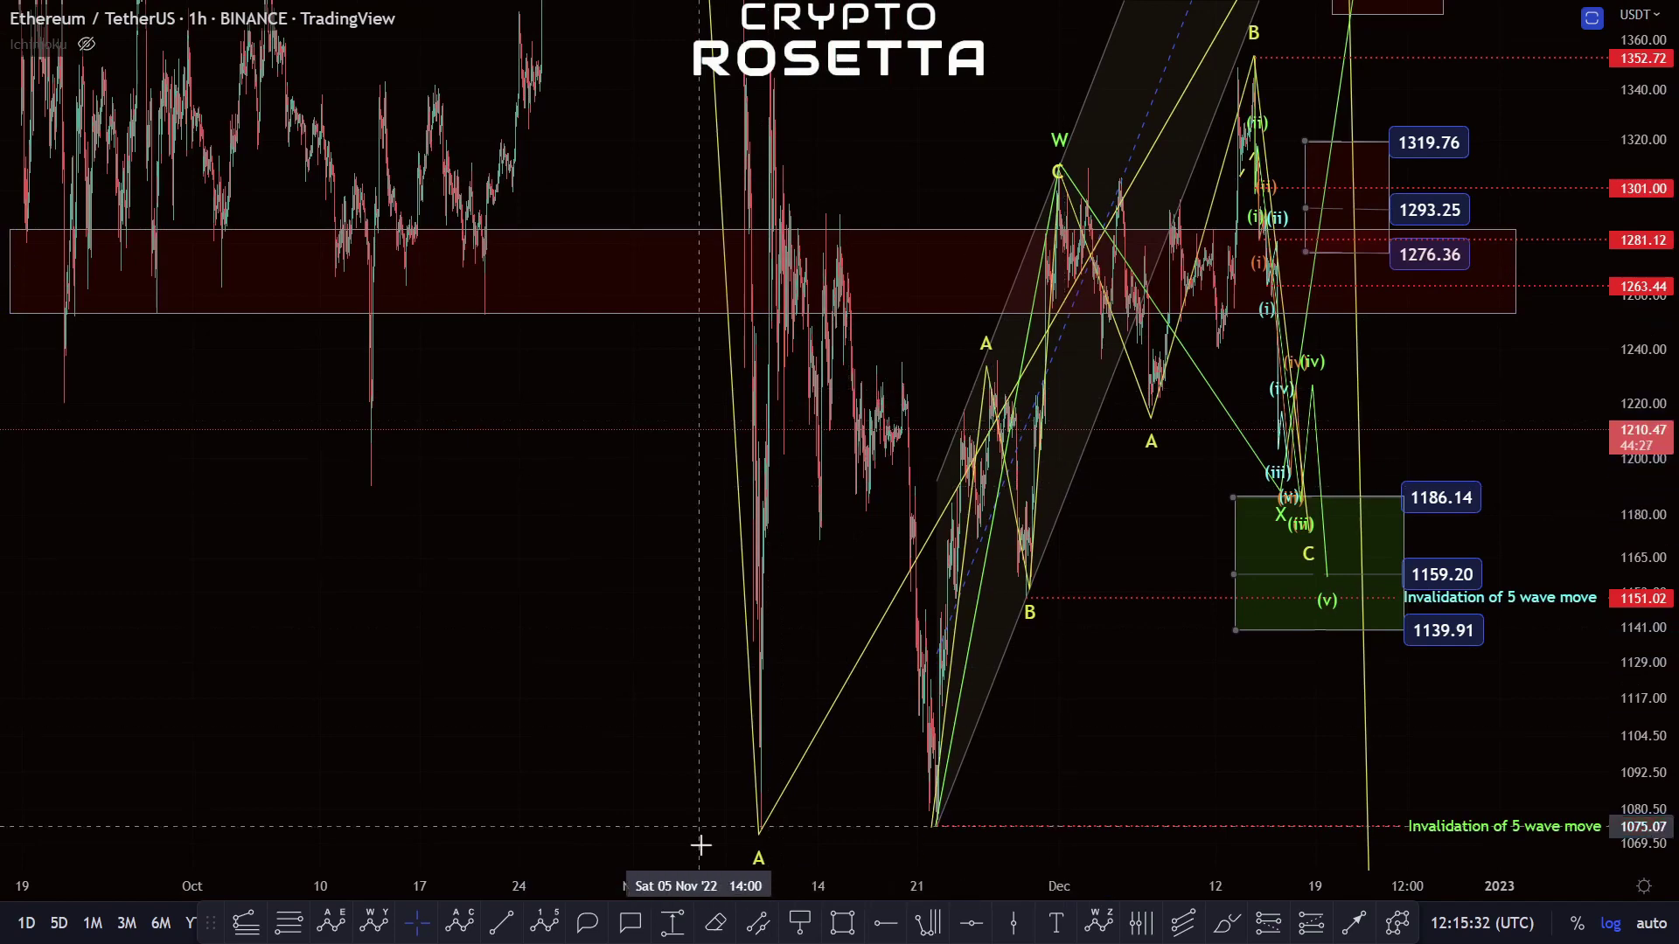
{"action": "scroll", "coordinate": [1128, 612], "scroll_direction": "up", "scroll_amount": 4}
{"action": "left_click_drag", "start_coordinate": [1143, 574], "coordinate": [675, 707]}
{"action": "left_click_drag", "start_coordinate": [1642, 712], "coordinate": [1642, 561]}
{"action": "scroll", "coordinate": [896, 394], "scroll_direction": "up", "scroll_amount": 5}
{"action": "scroll", "coordinate": [1312, 425], "scroll_direction": "up", "scroll_amount": 4}
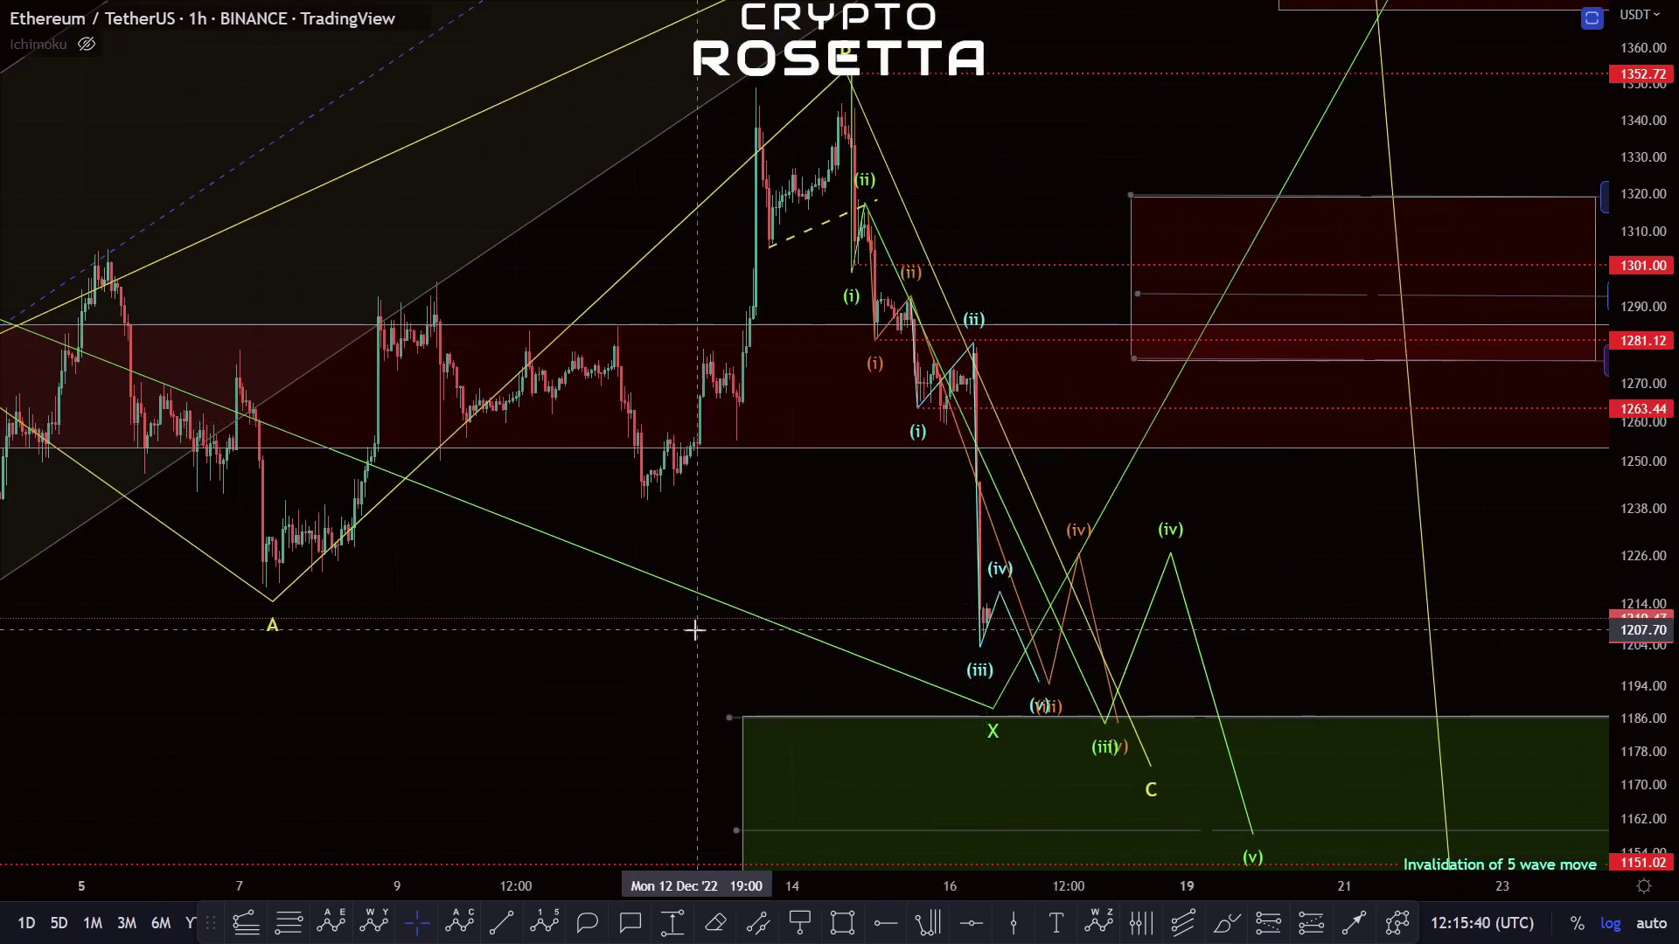
{"action": "scroll", "coordinate": [717, 594], "scroll_direction": "down", "scroll_amount": 2}
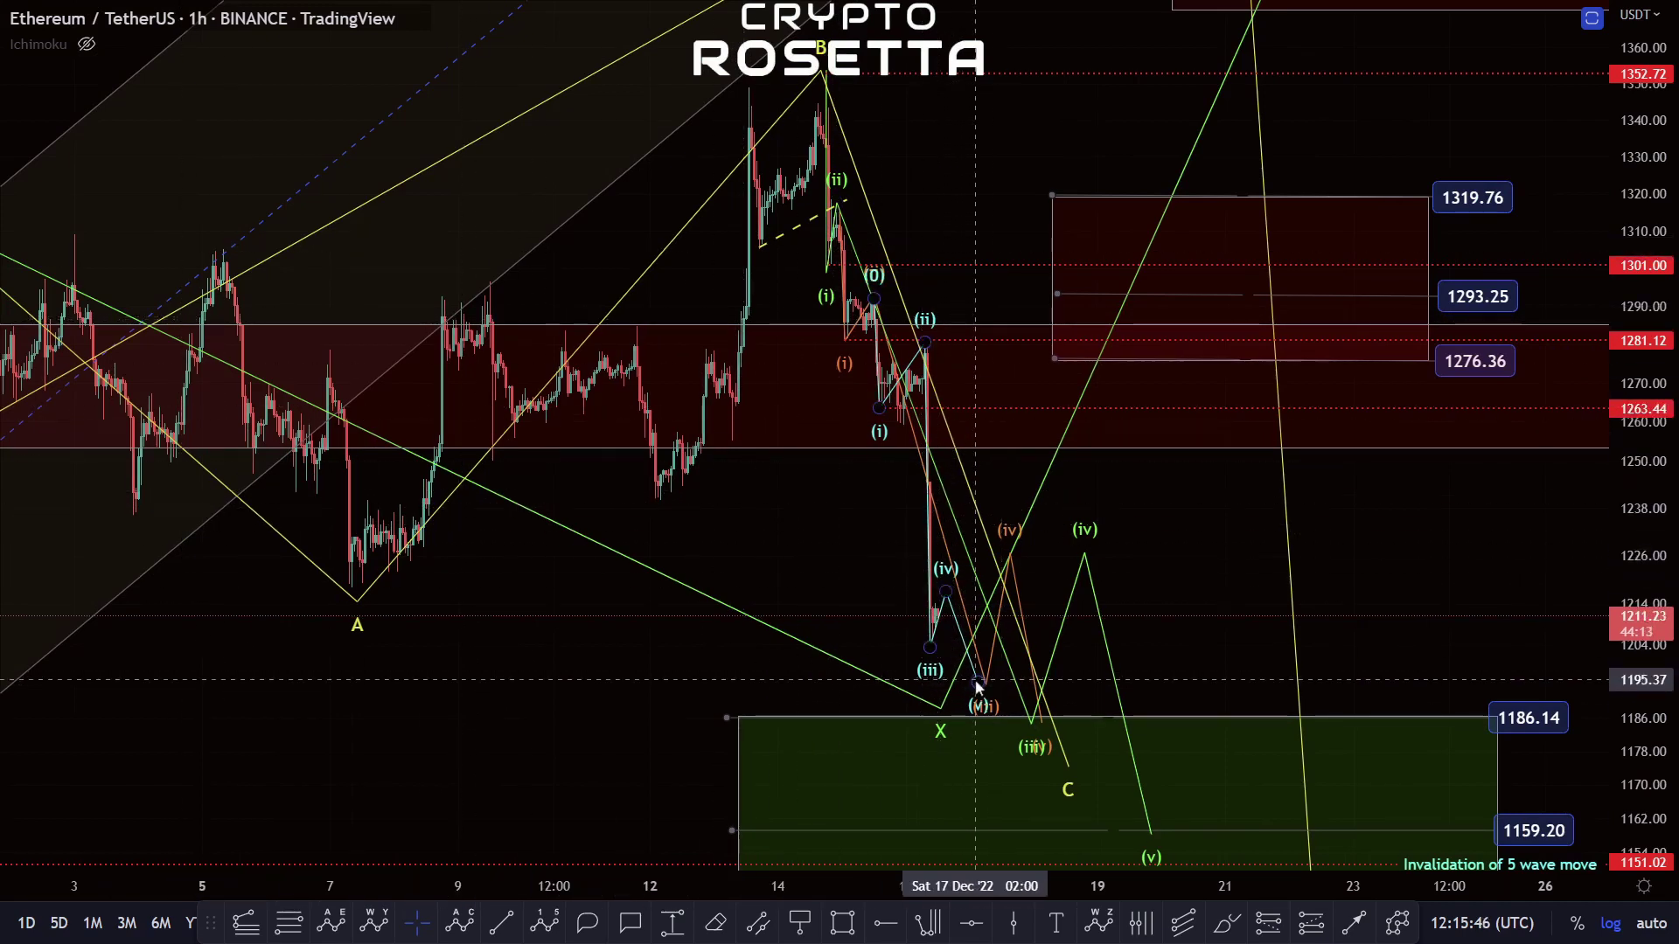
{"action": "scroll", "coordinate": [968, 669], "scroll_direction": "up", "scroll_amount": 2}
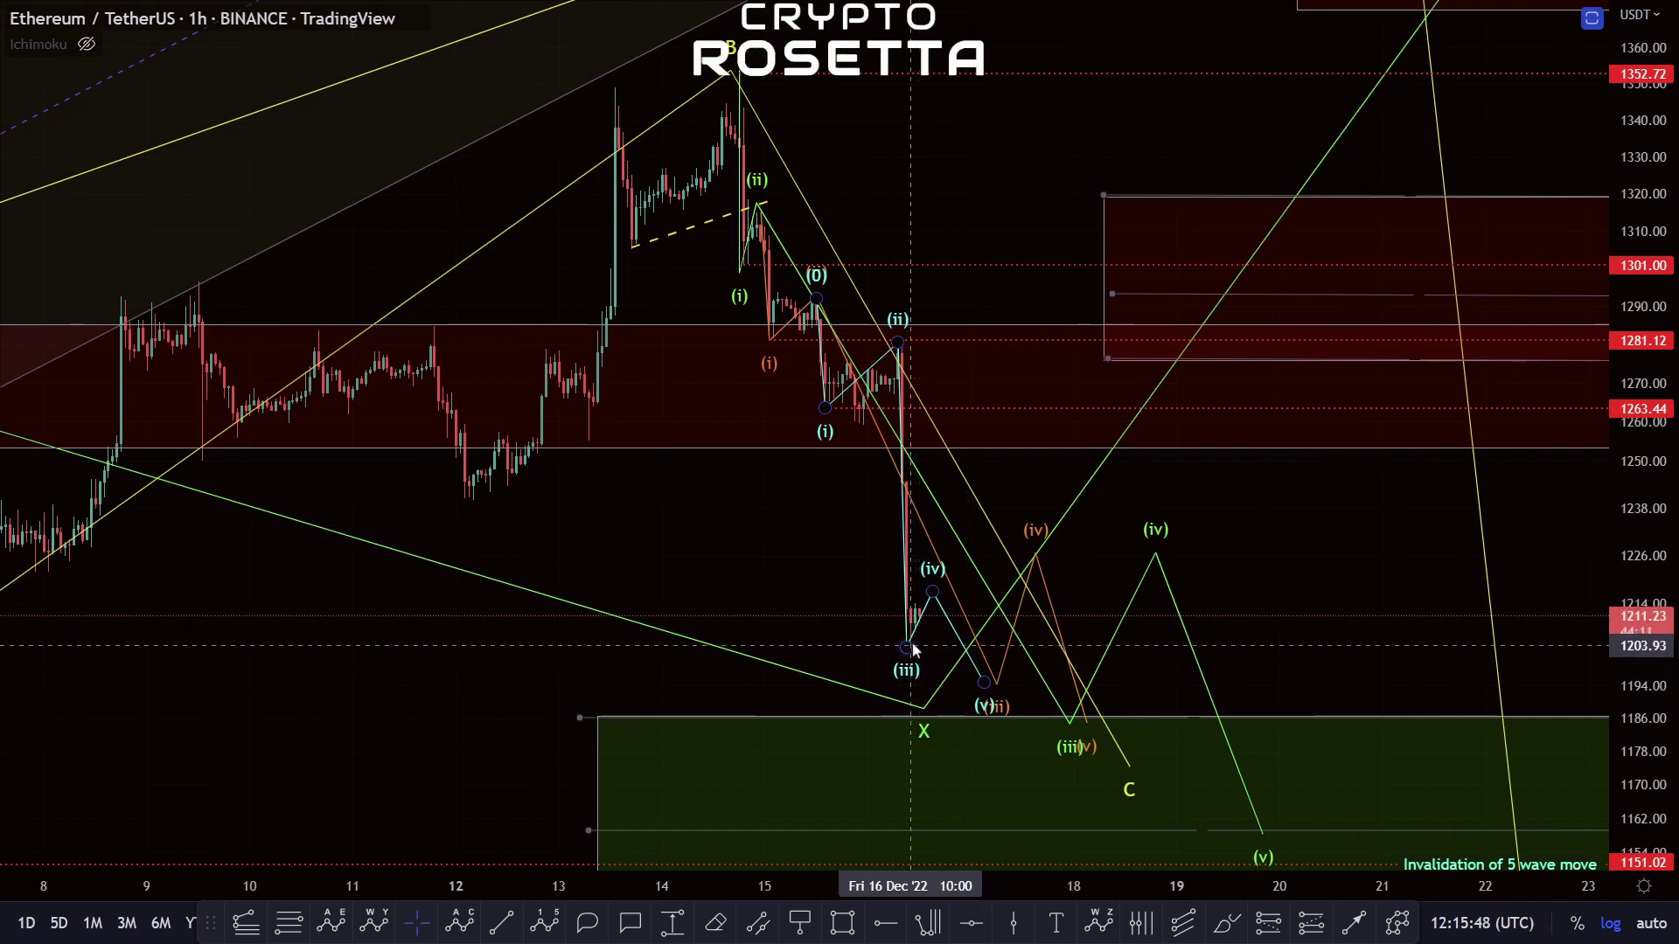
Step: Examine the projected move from the green box back up to the red resistance zones
{"action": "left_click_drag", "start_coordinate": [1300, 705], "coordinate": [1048, 554]}
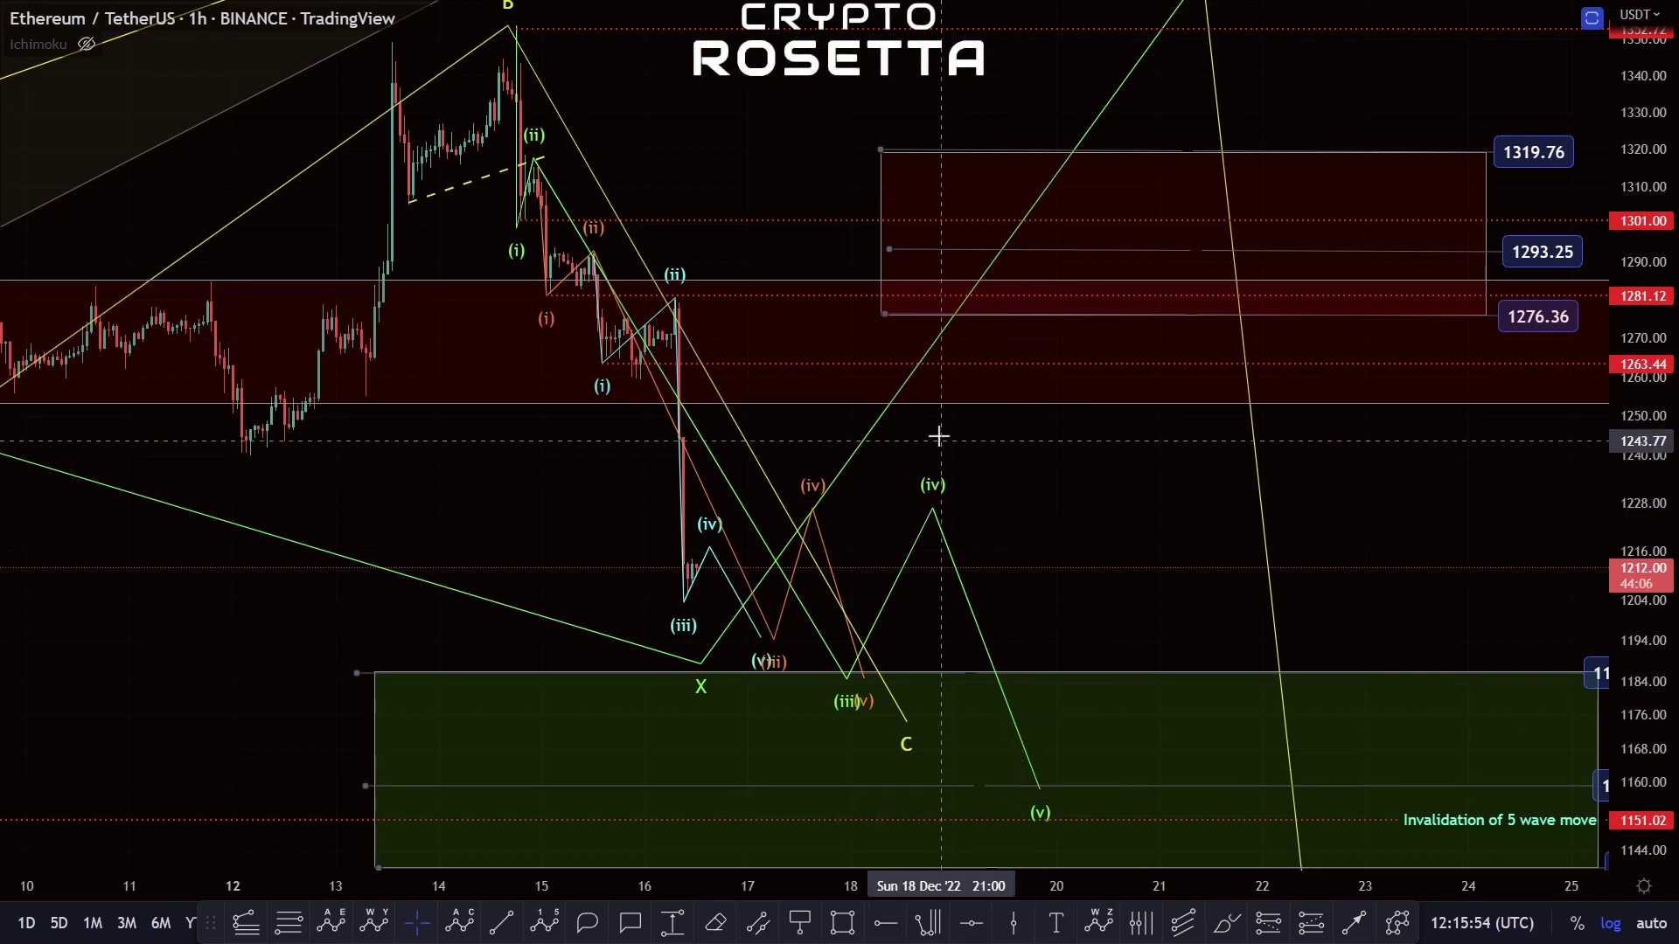
{"action": "scroll", "coordinate": [1093, 450], "scroll_direction": "down", "scroll_amount": 3}
{"action": "left_click_drag", "start_coordinate": [1274, 522], "coordinate": [1109, 468]}
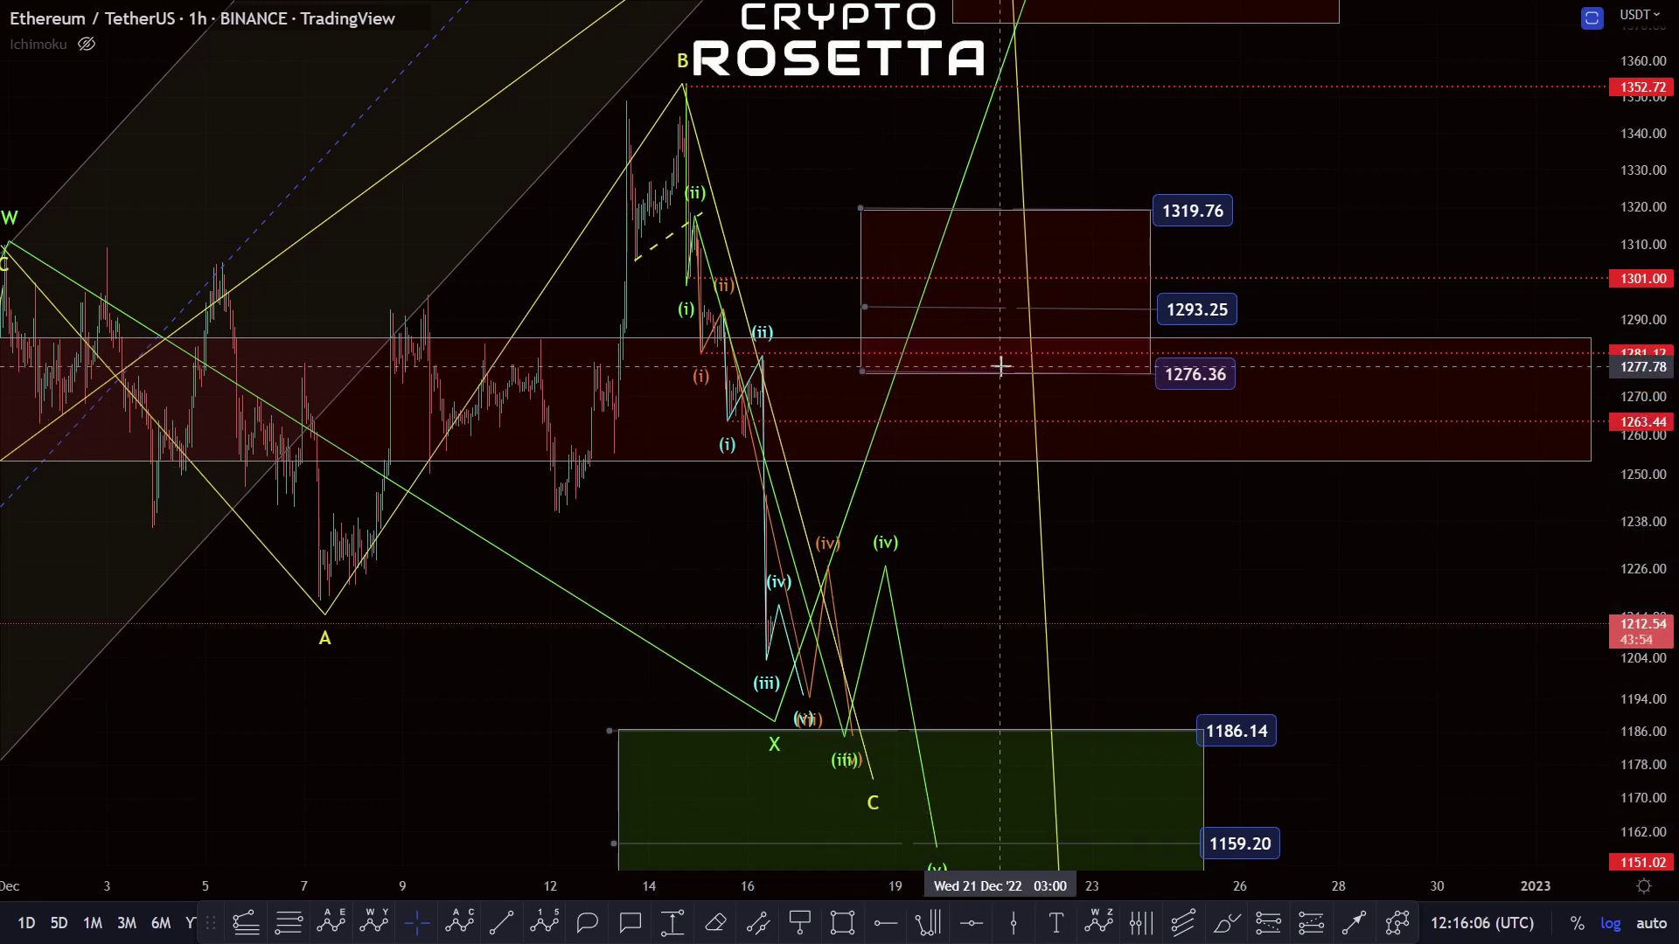
{"action": "scroll", "coordinate": [824, 619], "scroll_direction": "up", "scroll_amount": 3}
{"action": "scroll", "coordinate": [825, 619], "scroll_direction": "up", "scroll_amount": 2}
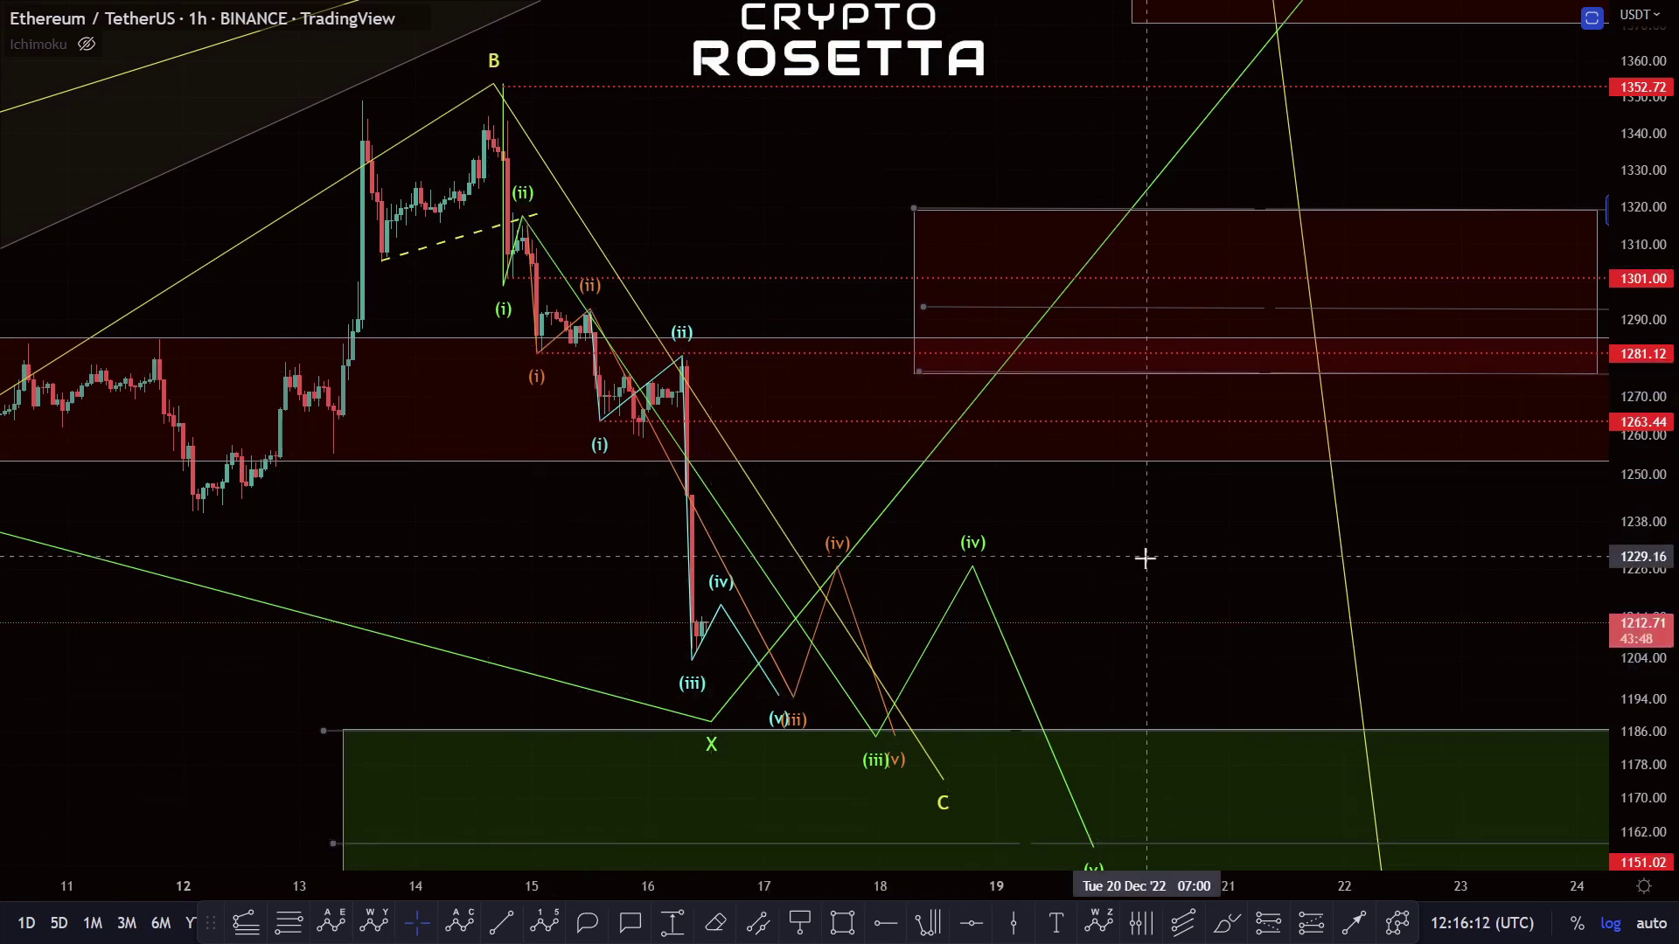
{"action": "scroll", "coordinate": [1145, 550], "scroll_direction": "down", "scroll_amount": 5}
{"action": "scroll", "coordinate": [1435, 551], "scroll_direction": "down", "scroll_amount": 4}
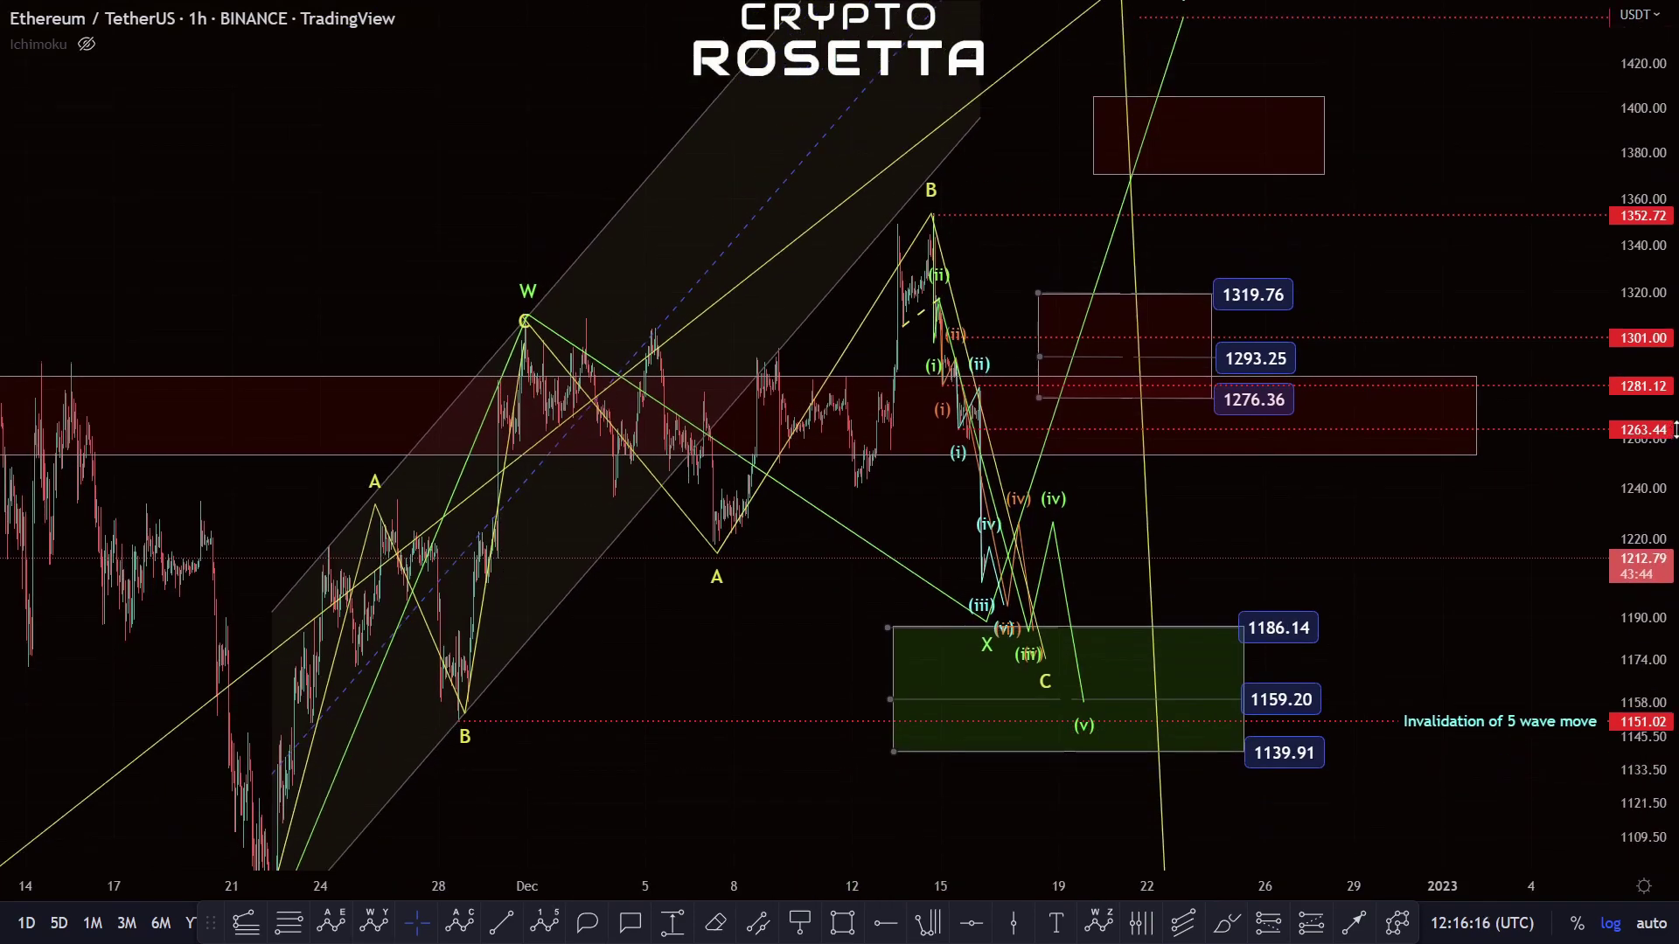
Step: Move the larger yellow ABC pattern's B point down to about 1359.76, just after the smaller pattern's B high
{"action": "mouse_move", "coordinate": [1122, 59]}
{"action": "left_mouse_down"}
{"action": "mouse_move", "coordinate": [961, 188]}
{"action": "mouse_move", "coordinate": [967, 237]}
{"action": "left_mouse_up"}
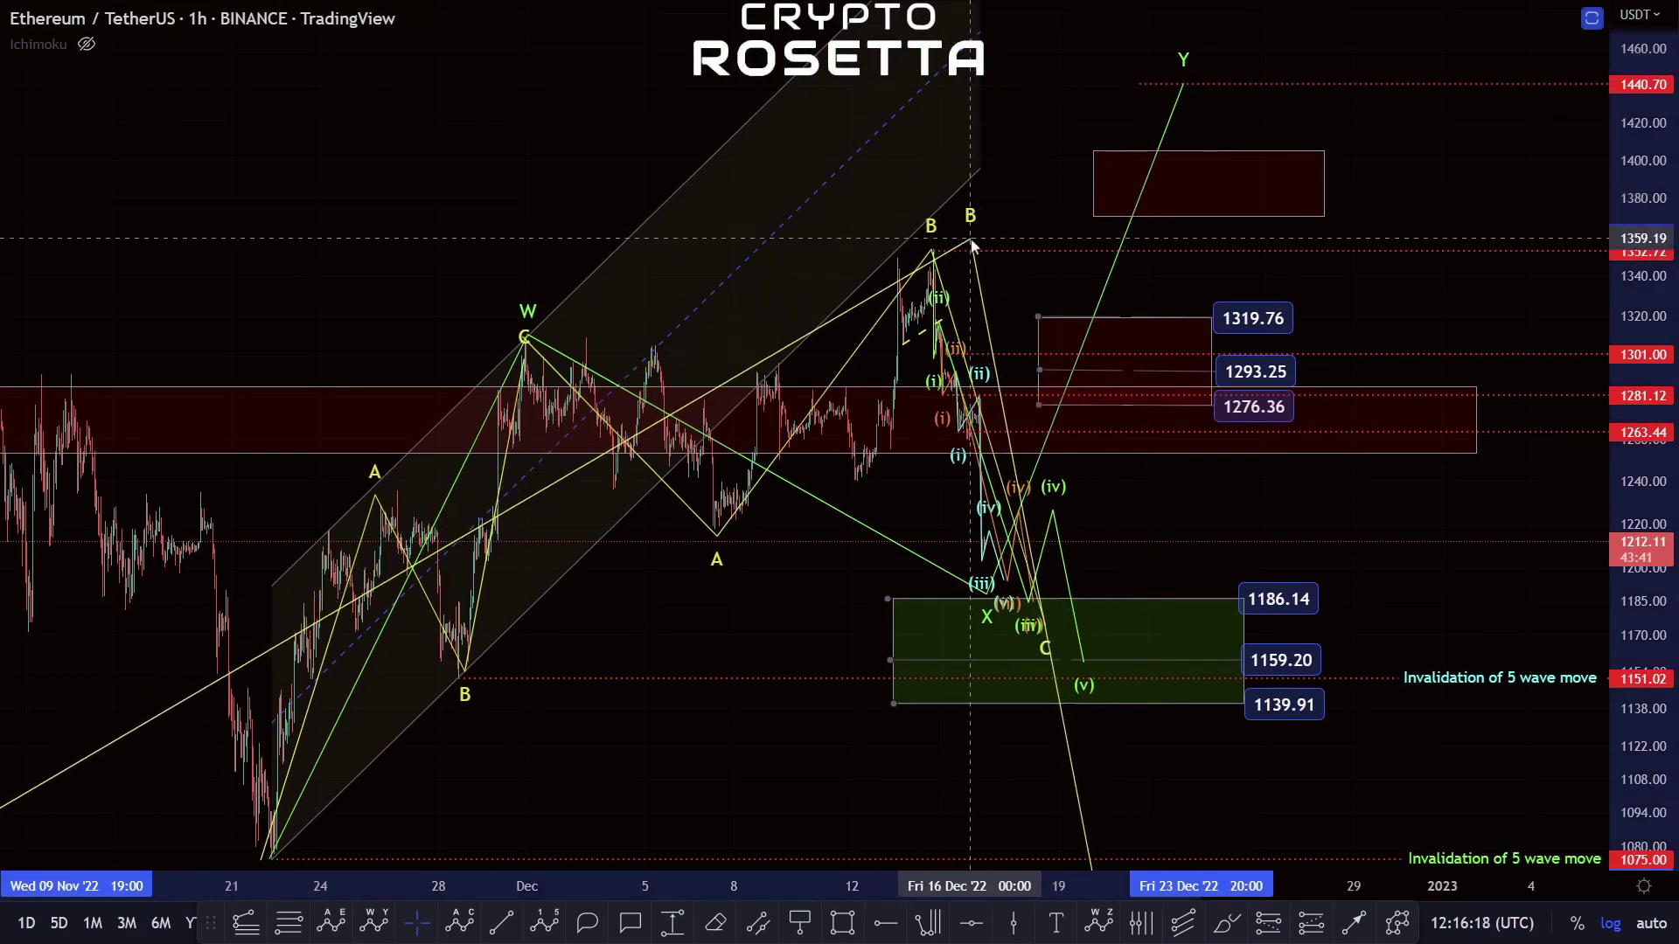
{"action": "scroll", "coordinate": [1197, 552], "scroll_direction": "up", "scroll_amount": 3}
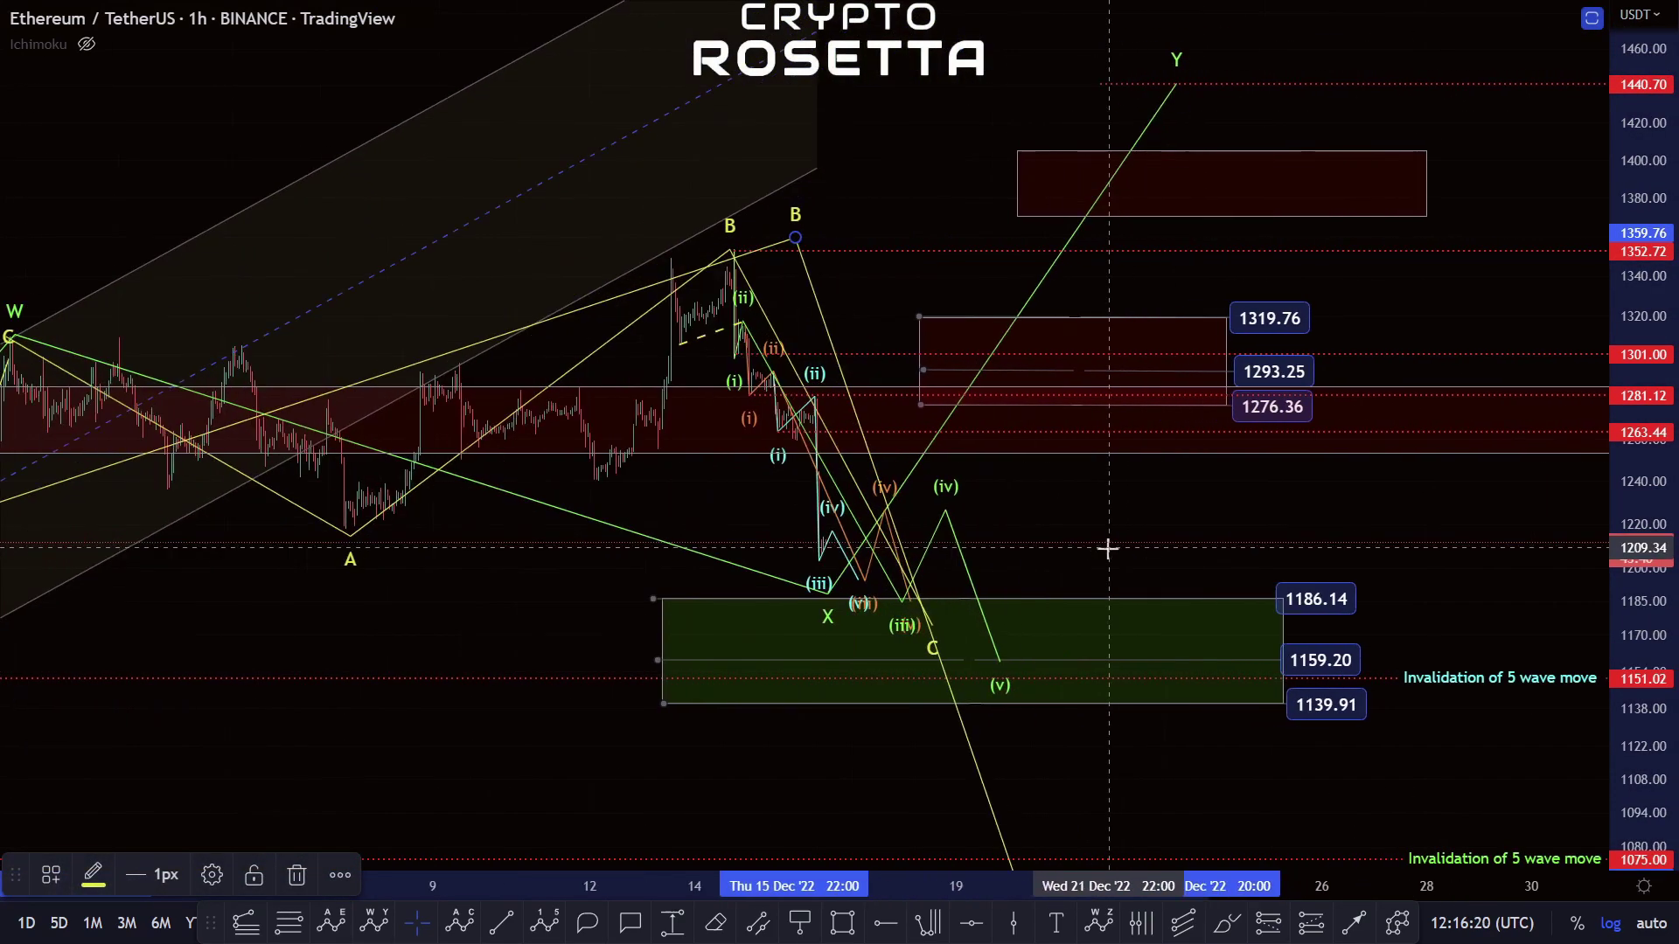
{"action": "left_click", "coordinate": [549, 916]}
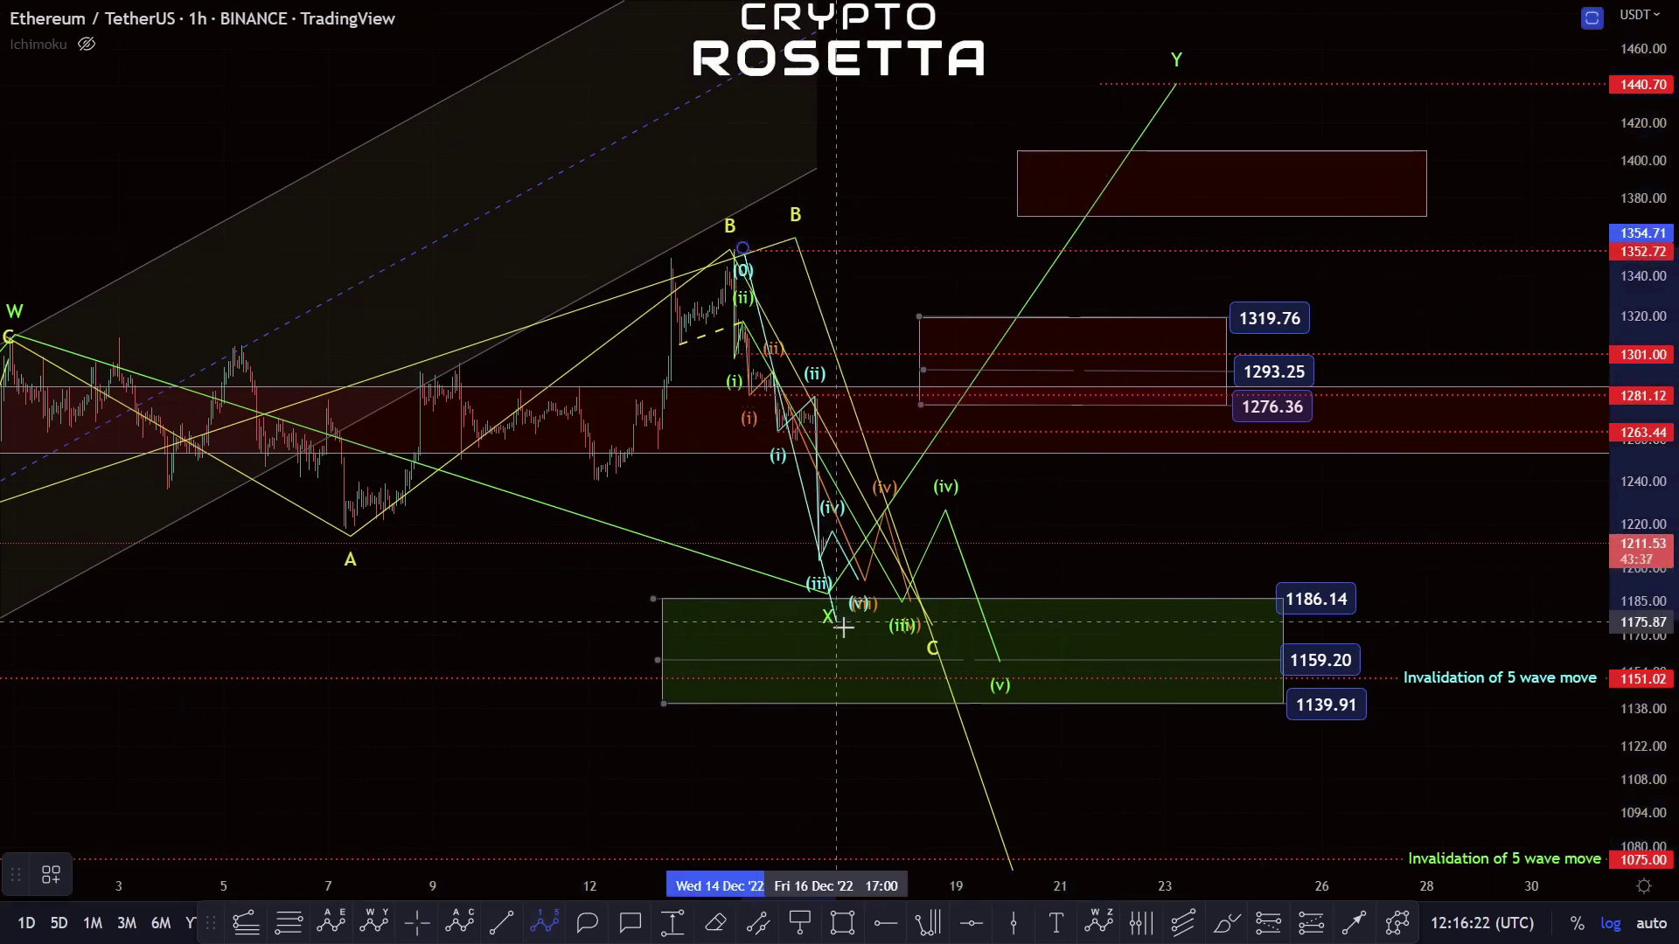
{"action": "left_click", "coordinate": [860, 651]}
{"action": "left_click", "coordinate": [1008, 381]}
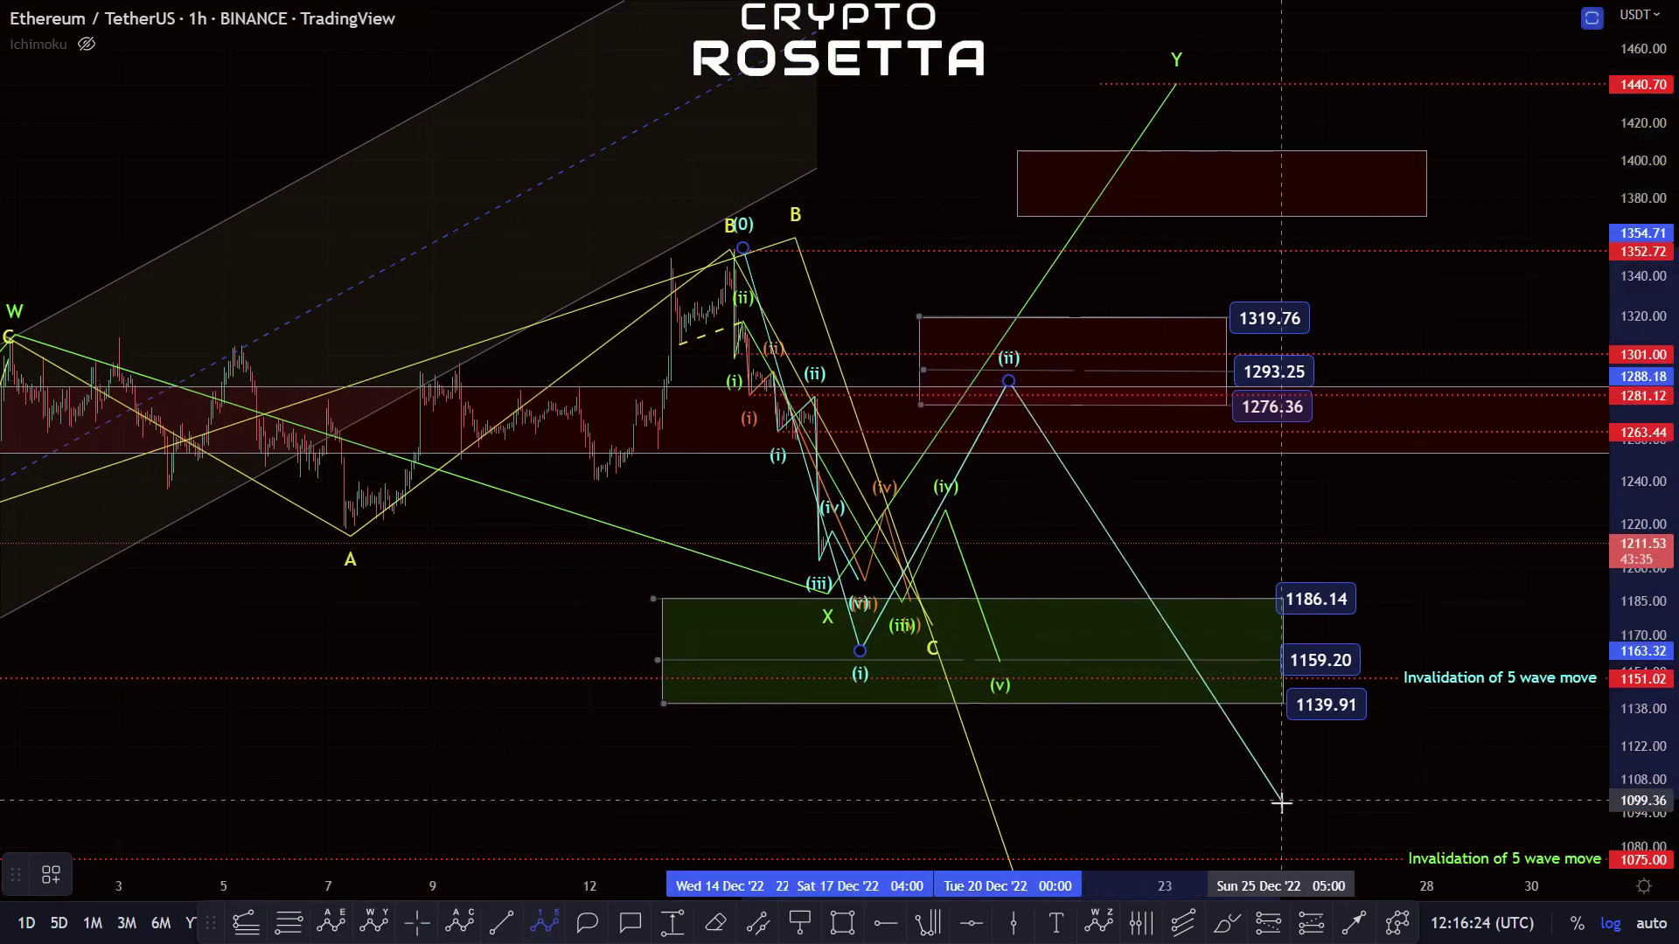
{"action": "key", "text": "Escape"}
Step: Examine the nested impulse waves from the yellow B highs down to the price levels of the green support box
{"action": "scroll", "coordinate": [973, 498], "scroll_direction": "up", "scroll_amount": 7}
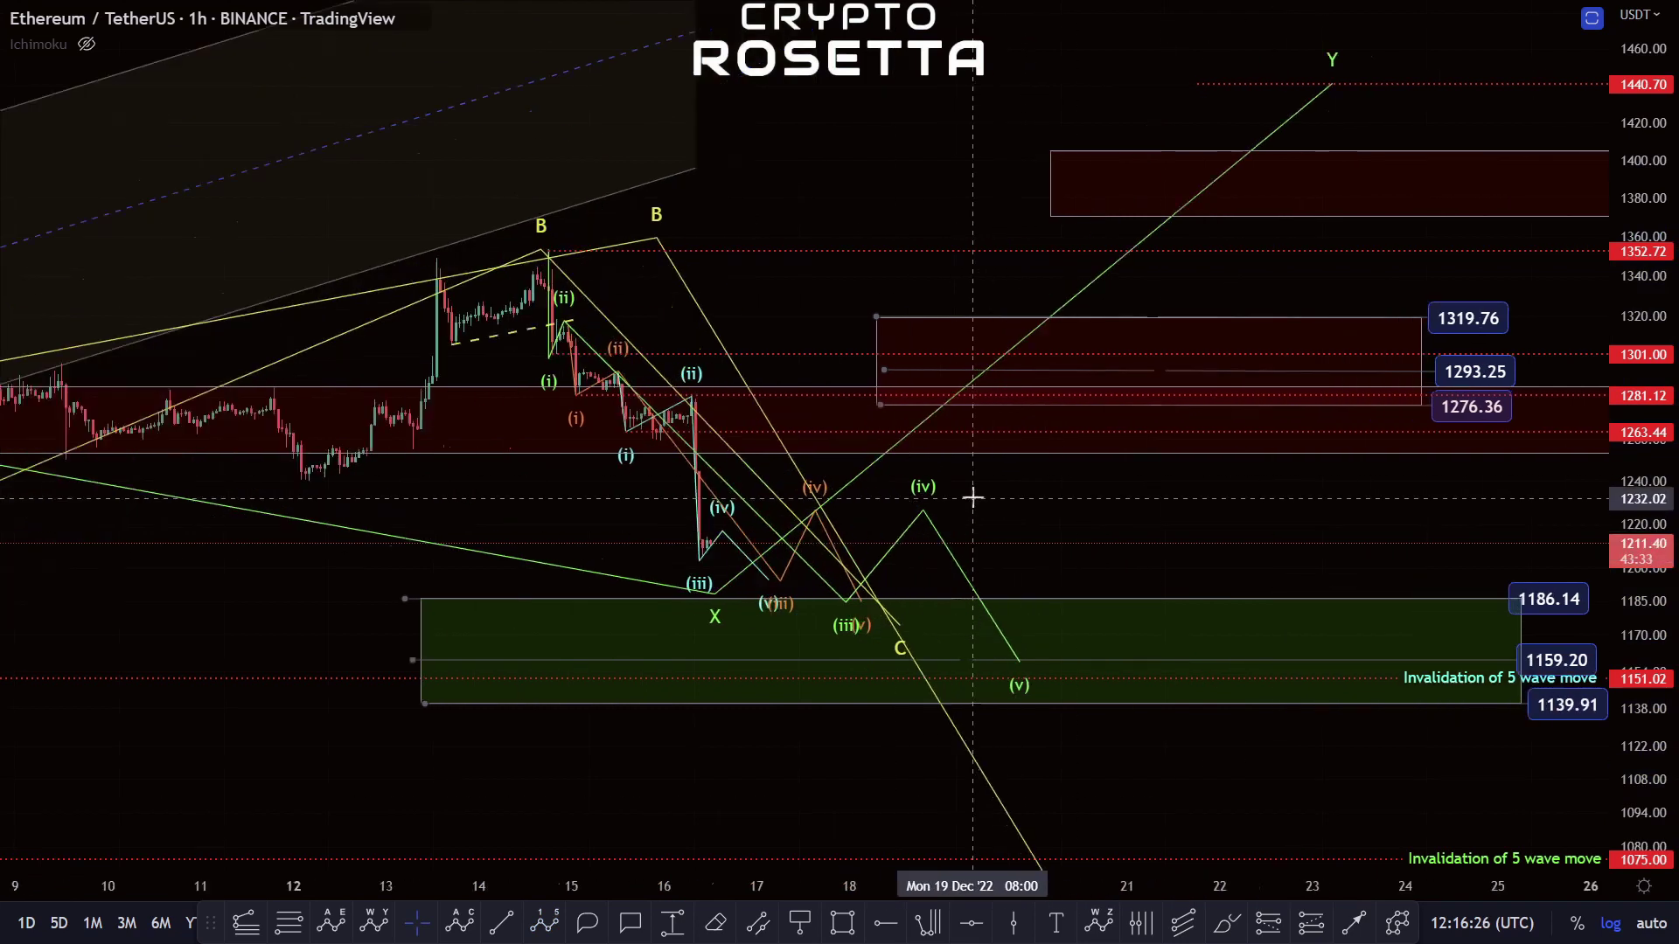
{"action": "left_click_drag", "start_coordinate": [1671, 614], "coordinate": [1671, 600]}
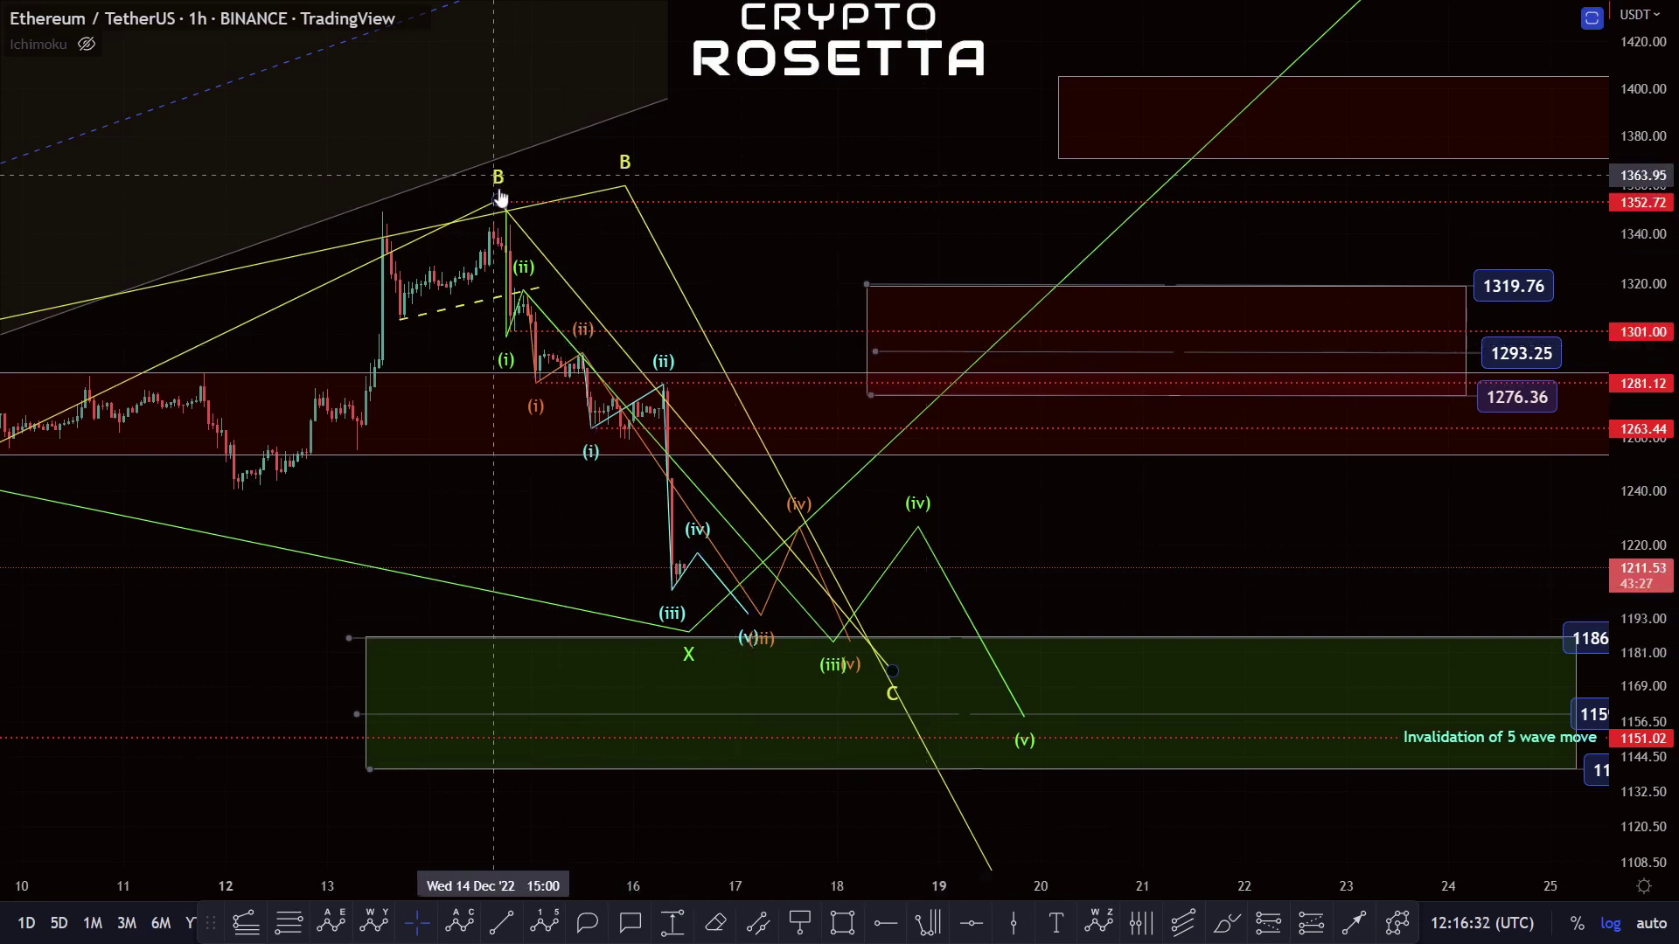
{"action": "scroll", "coordinate": [934, 813], "scroll_direction": "down", "scroll_amount": 3}
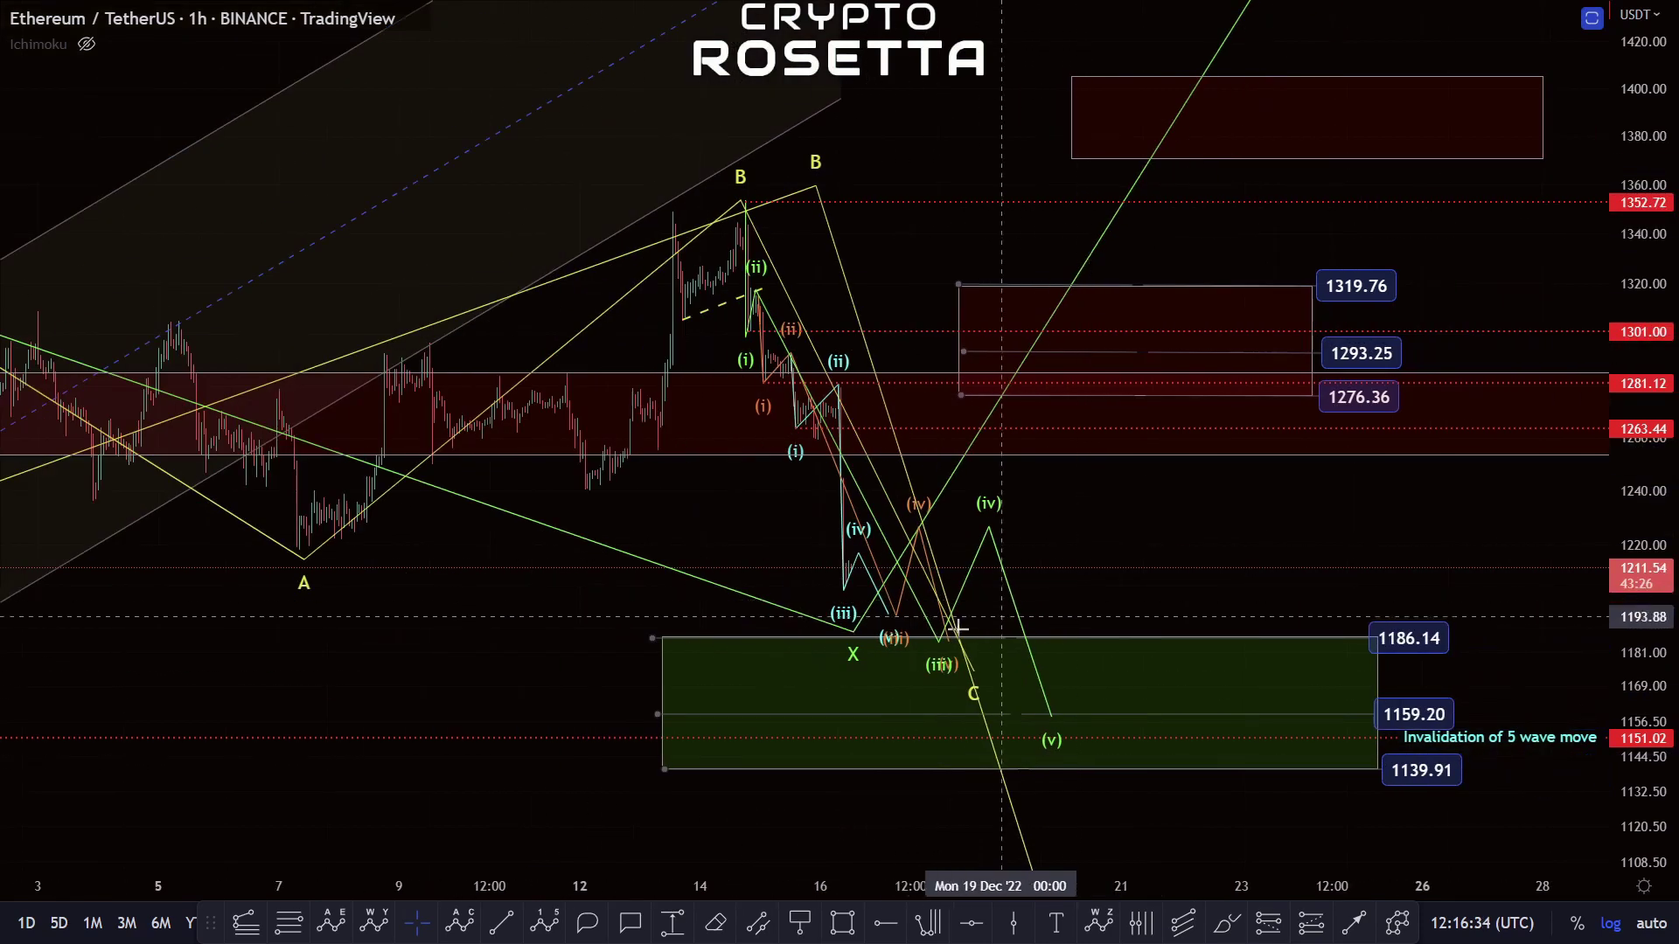
{"action": "left_click_drag", "start_coordinate": [1105, 528], "coordinate": [1147, 582]}
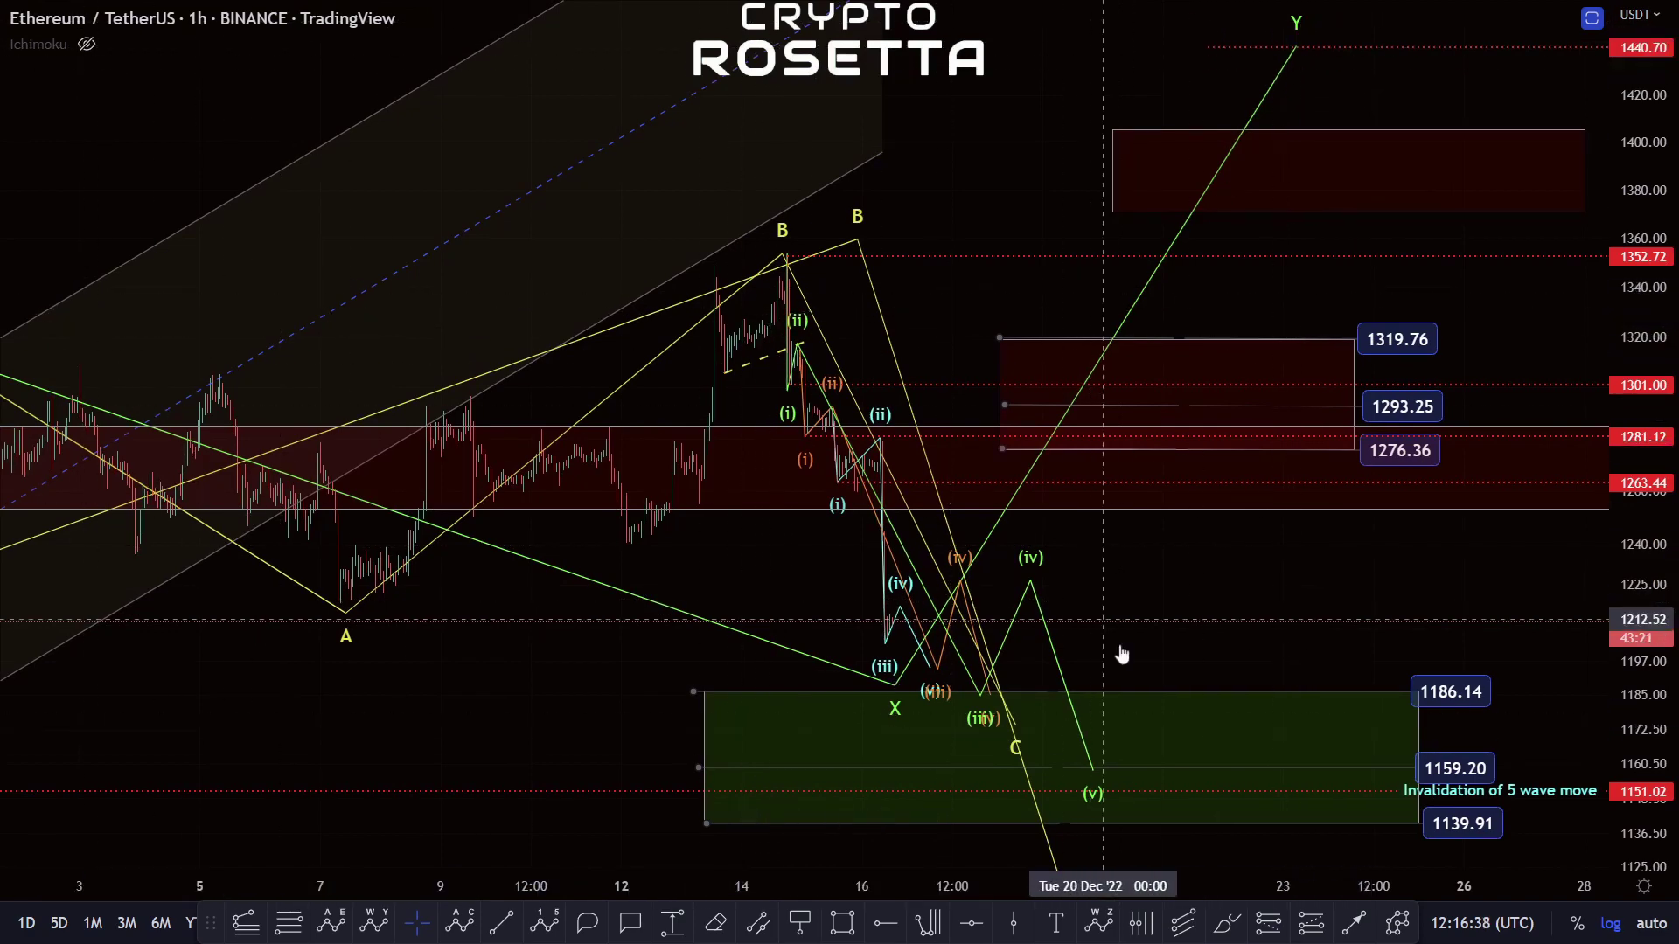
{"action": "scroll", "coordinate": [1132, 705], "scroll_direction": "up", "scroll_amount": 5}
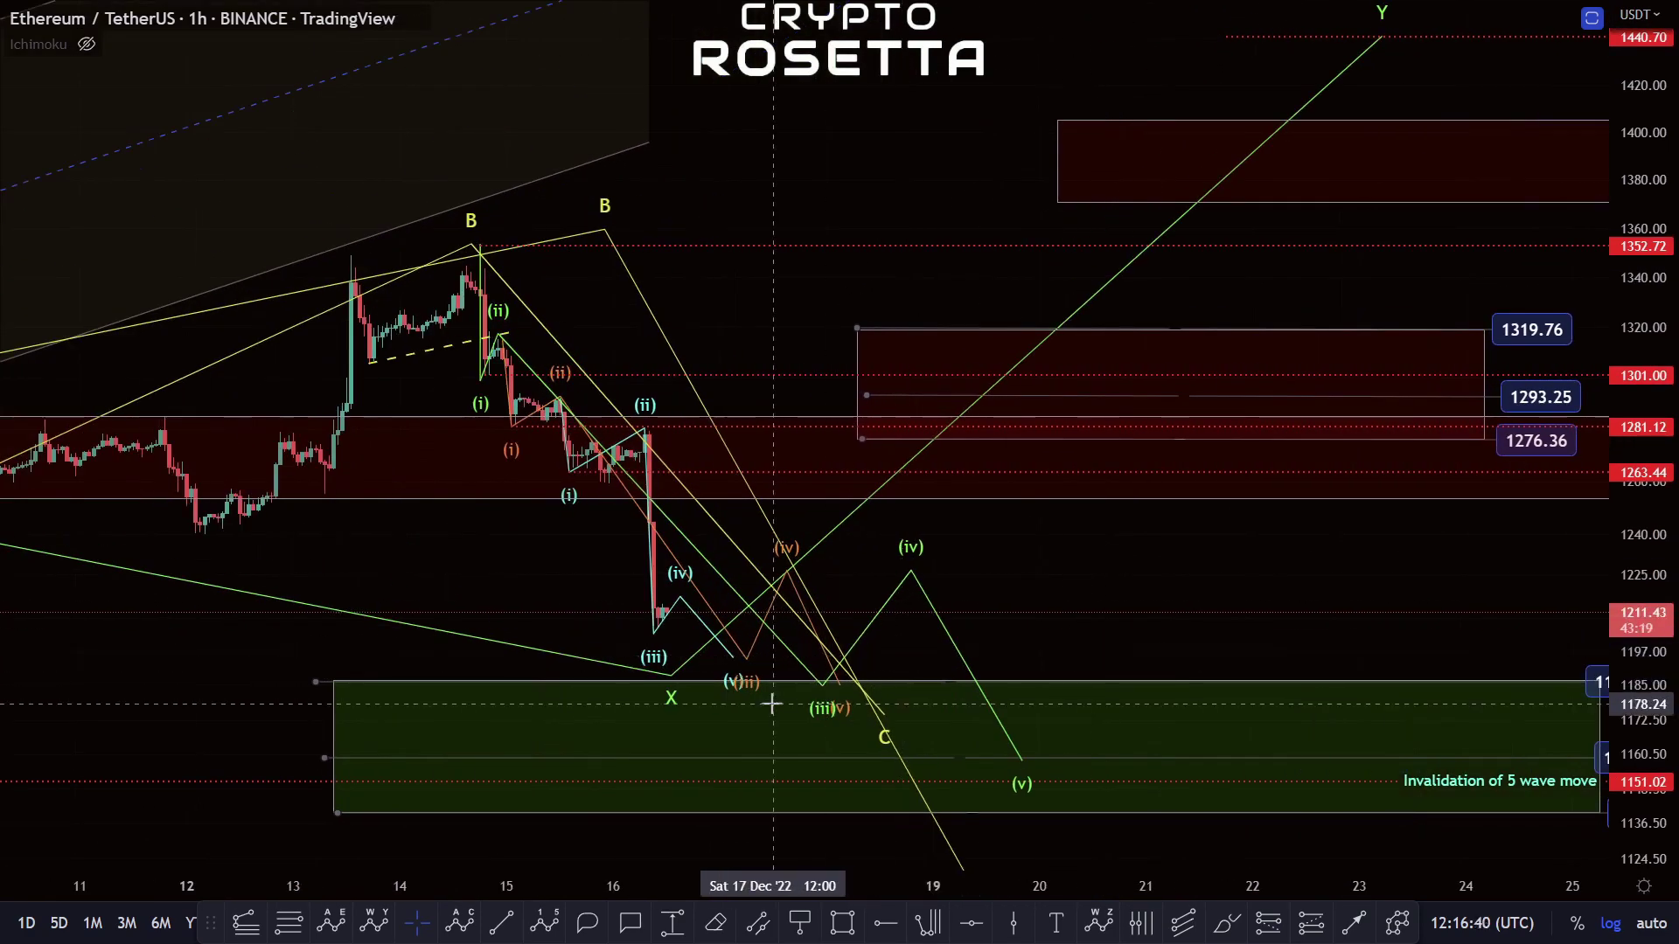
{"action": "left_click_drag", "start_coordinate": [1677, 591], "coordinate": [1672, 455]}
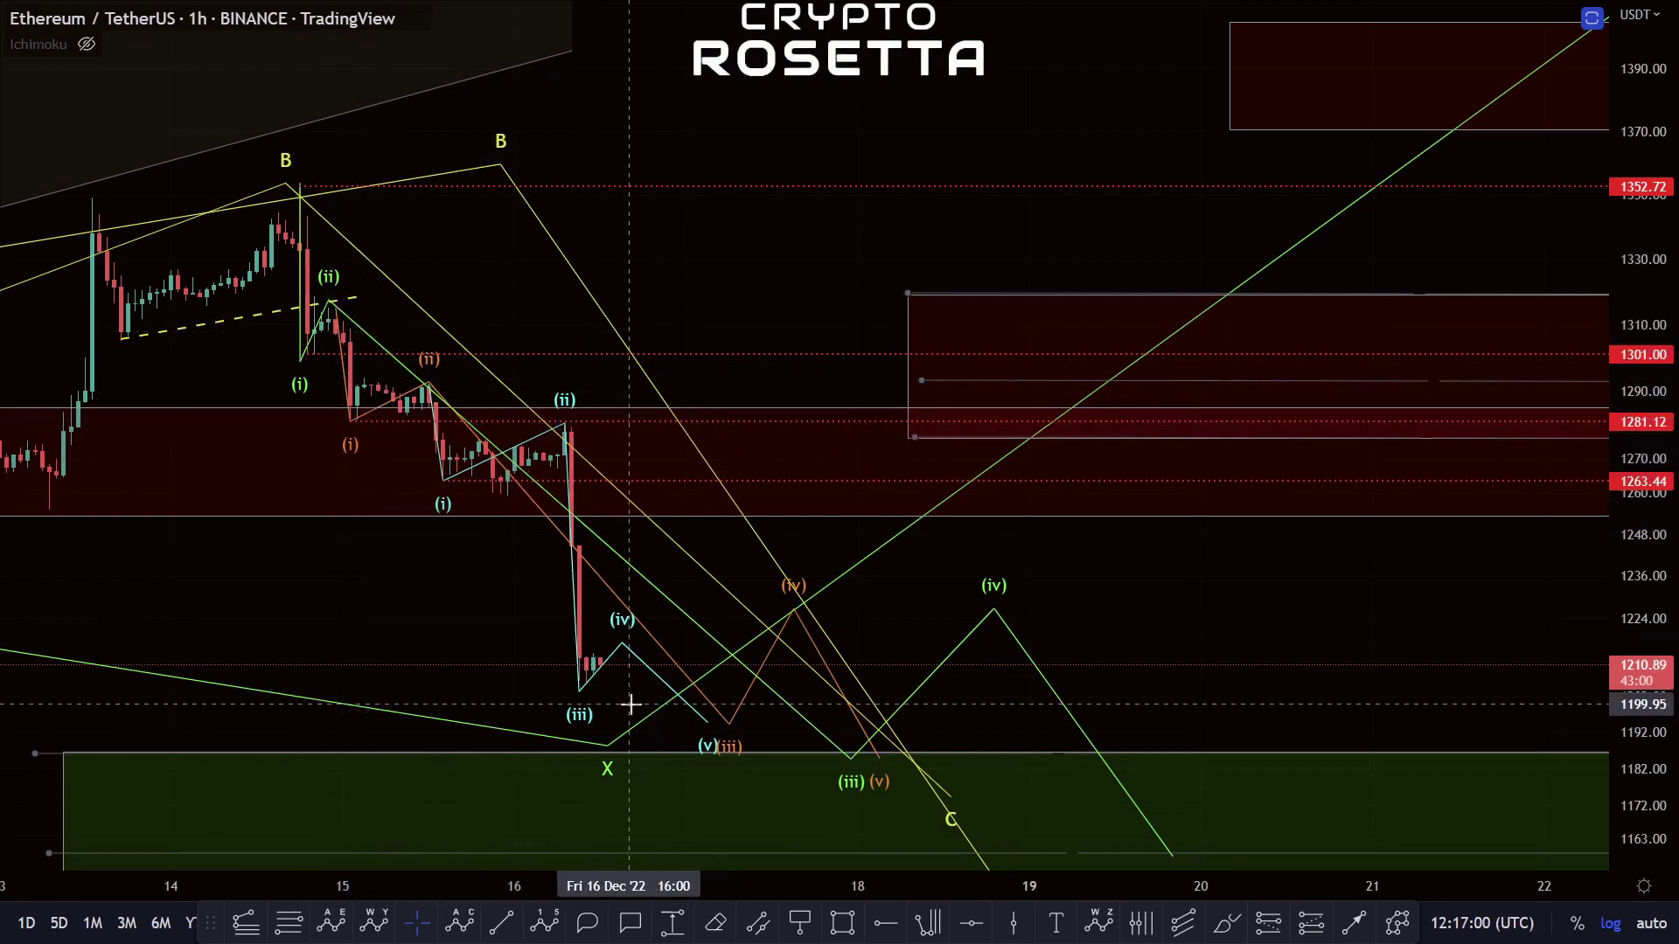
{"action": "scroll", "coordinate": [956, 686], "scroll_direction": "down", "scroll_amount": 5}
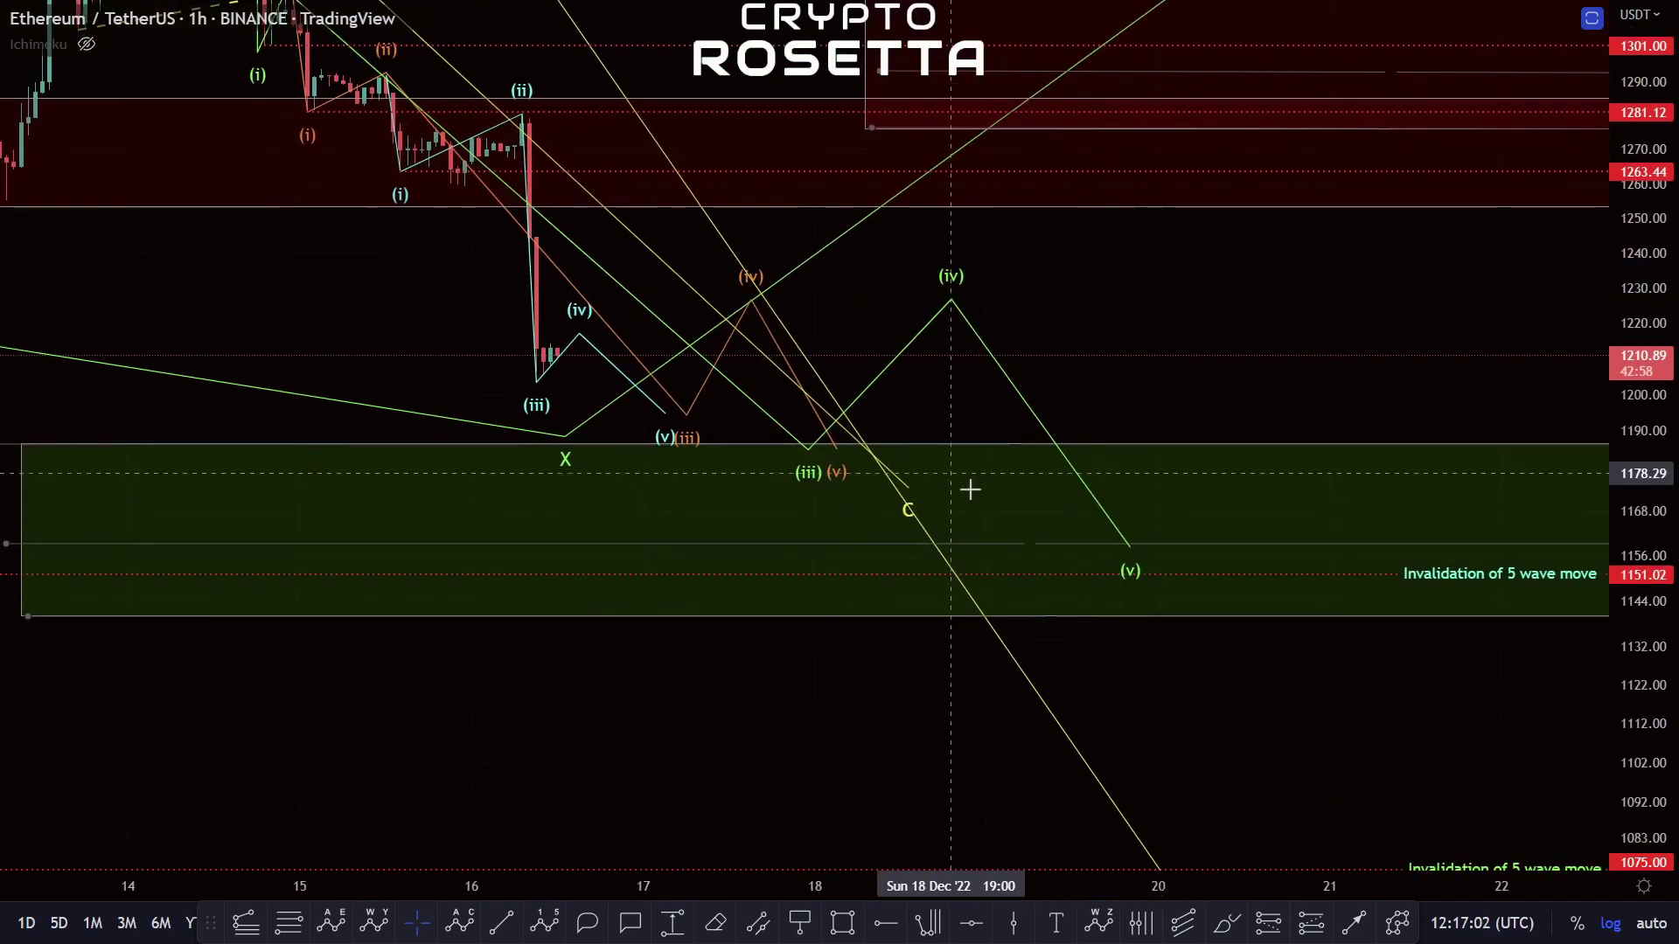
{"action": "scroll", "coordinate": [1042, 516], "scroll_direction": "down", "scroll_amount": 3}
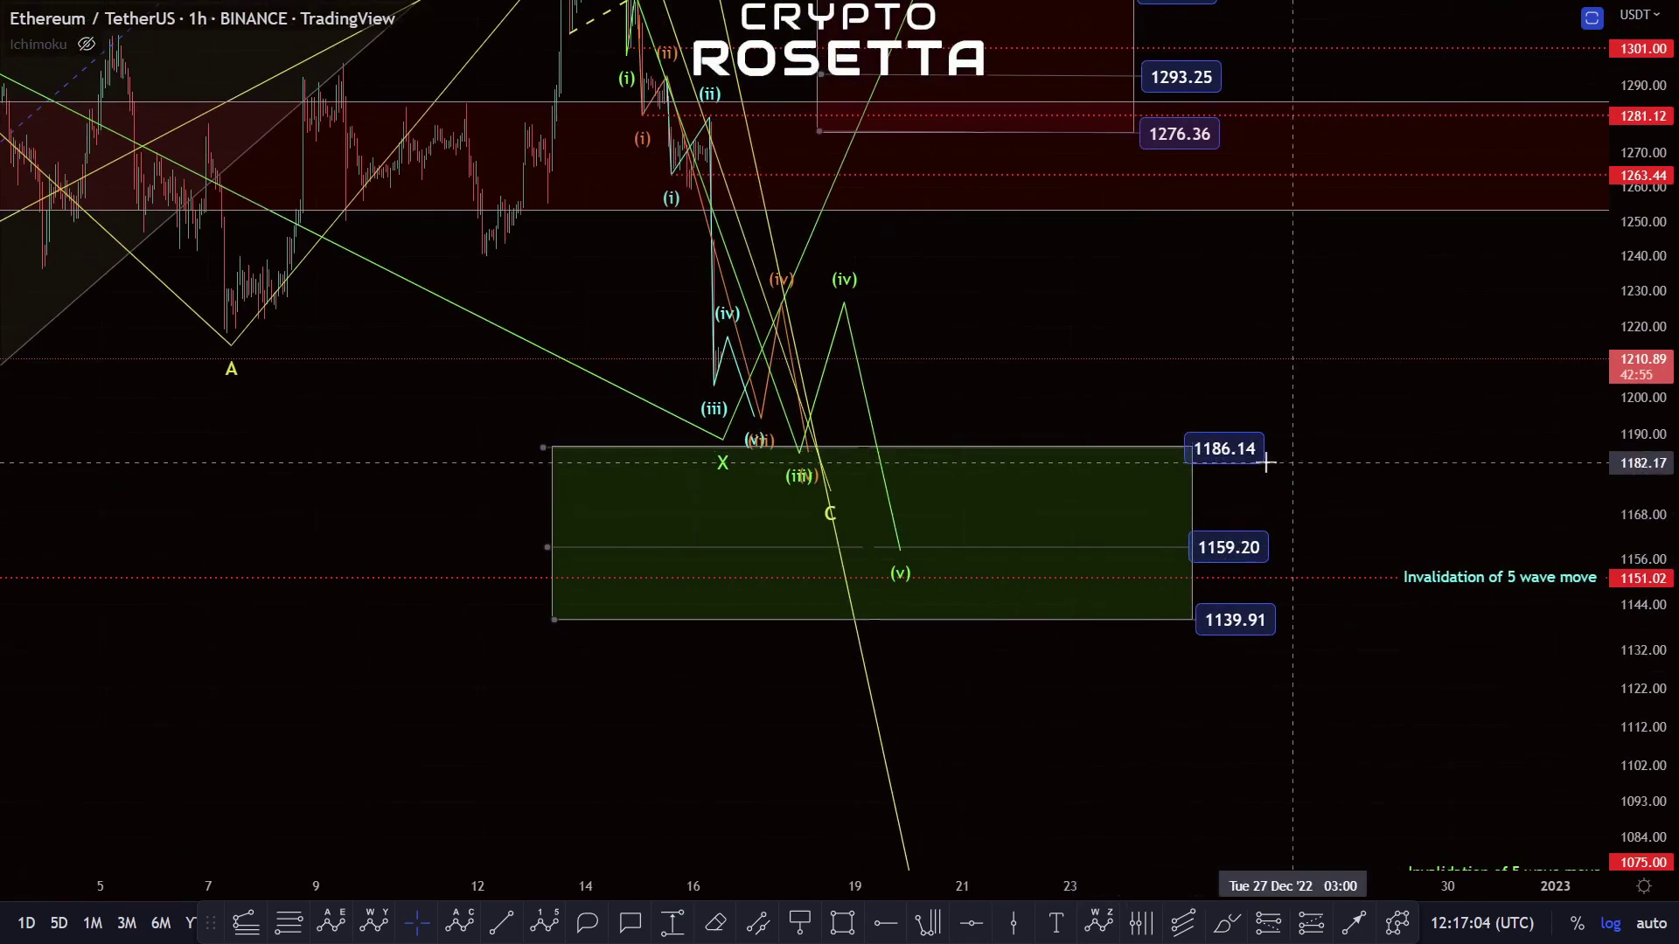
{"action": "scroll", "coordinate": [1216, 628], "scroll_direction": "down", "scroll_amount": 3}
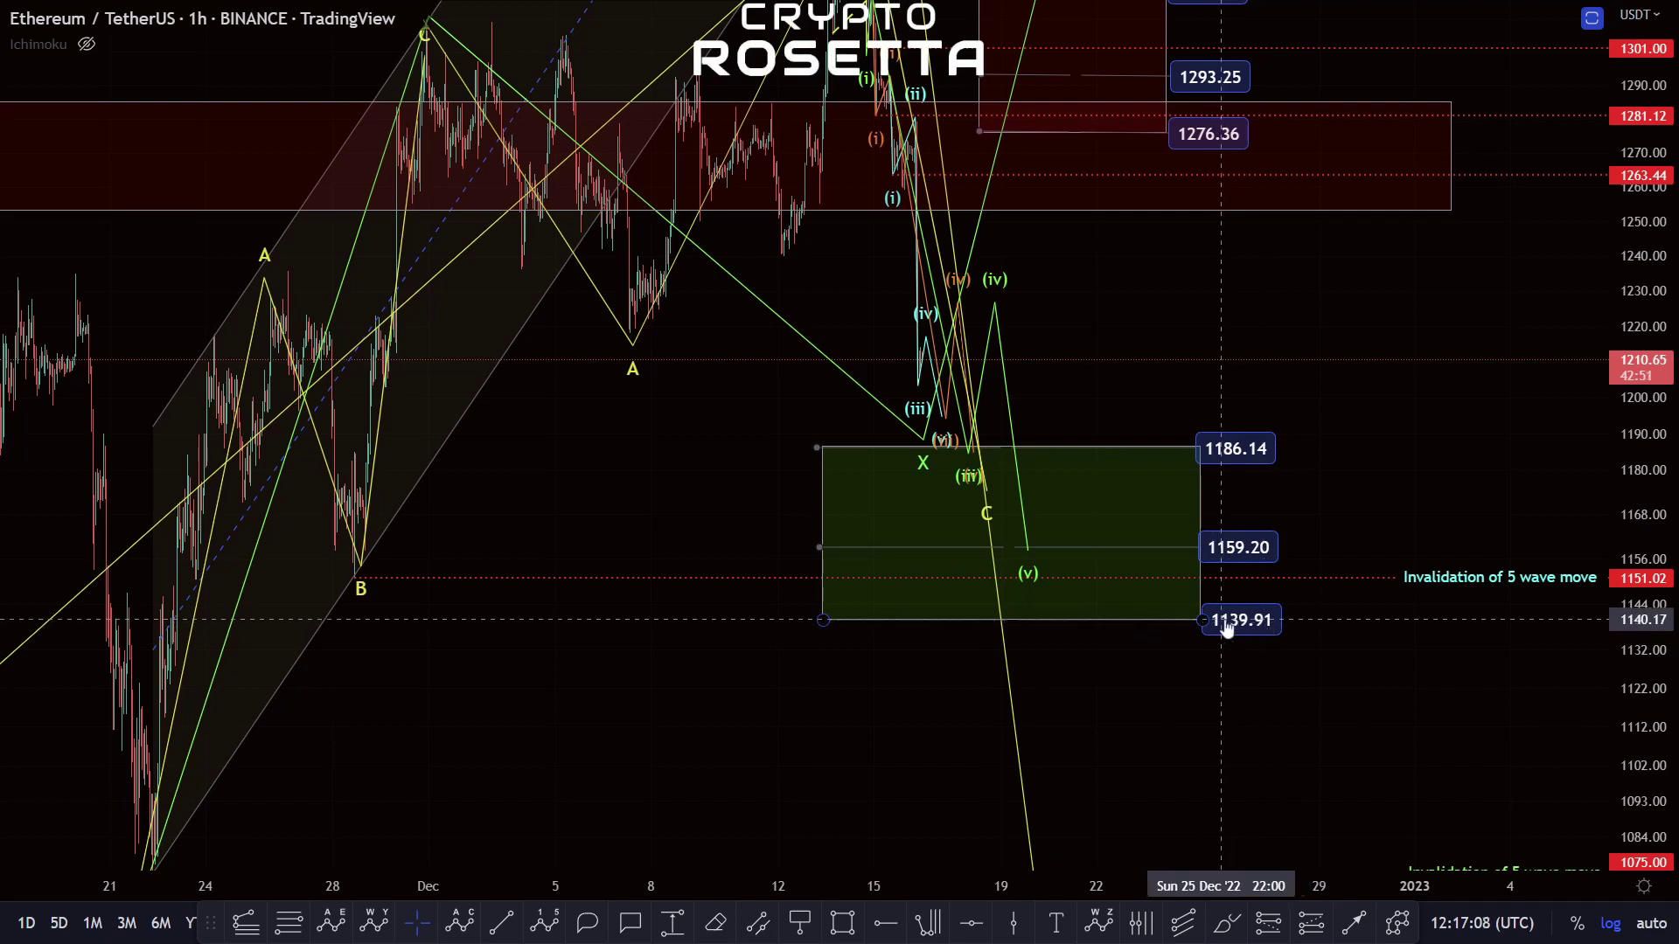
Step: Examine the five-wave invalidation lines below price and the green (iii), (iv) and (v) projection around the green box
{"action": "left_click_drag", "start_coordinate": [1633, 551], "coordinate": [1633, 660]}
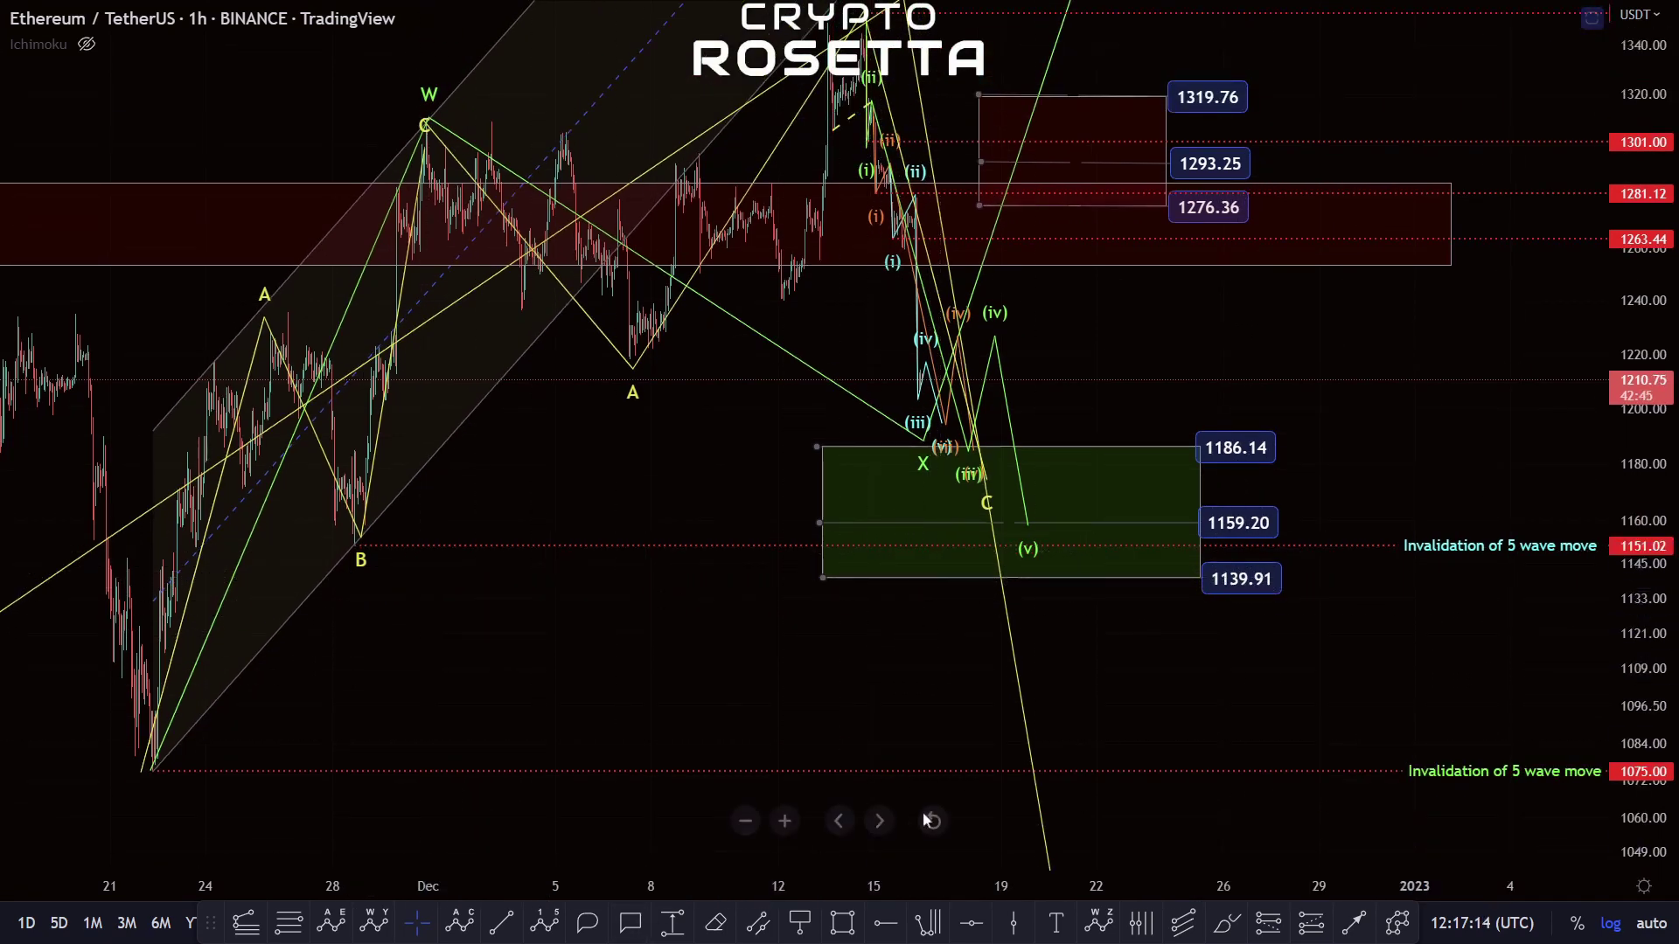
{"action": "scroll", "coordinate": [1035, 799], "scroll_direction": "down", "scroll_amount": 5}
{"action": "left_click_drag", "start_coordinate": [1226, 678], "coordinate": [978, 431]}
{"action": "left_click_drag", "start_coordinate": [1644, 600], "coordinate": [1644, 696]}
{"action": "left_click_drag", "start_coordinate": [1035, 646], "coordinate": [1115, 382]}
{"action": "left_click_drag", "start_coordinate": [1112, 387], "coordinate": [1081, 929]}
{"action": "scroll", "coordinate": [791, 645], "scroll_direction": "up", "scroll_amount": 4}
{"action": "scroll", "coordinate": [801, 662], "scroll_direction": "up", "scroll_amount": 8}
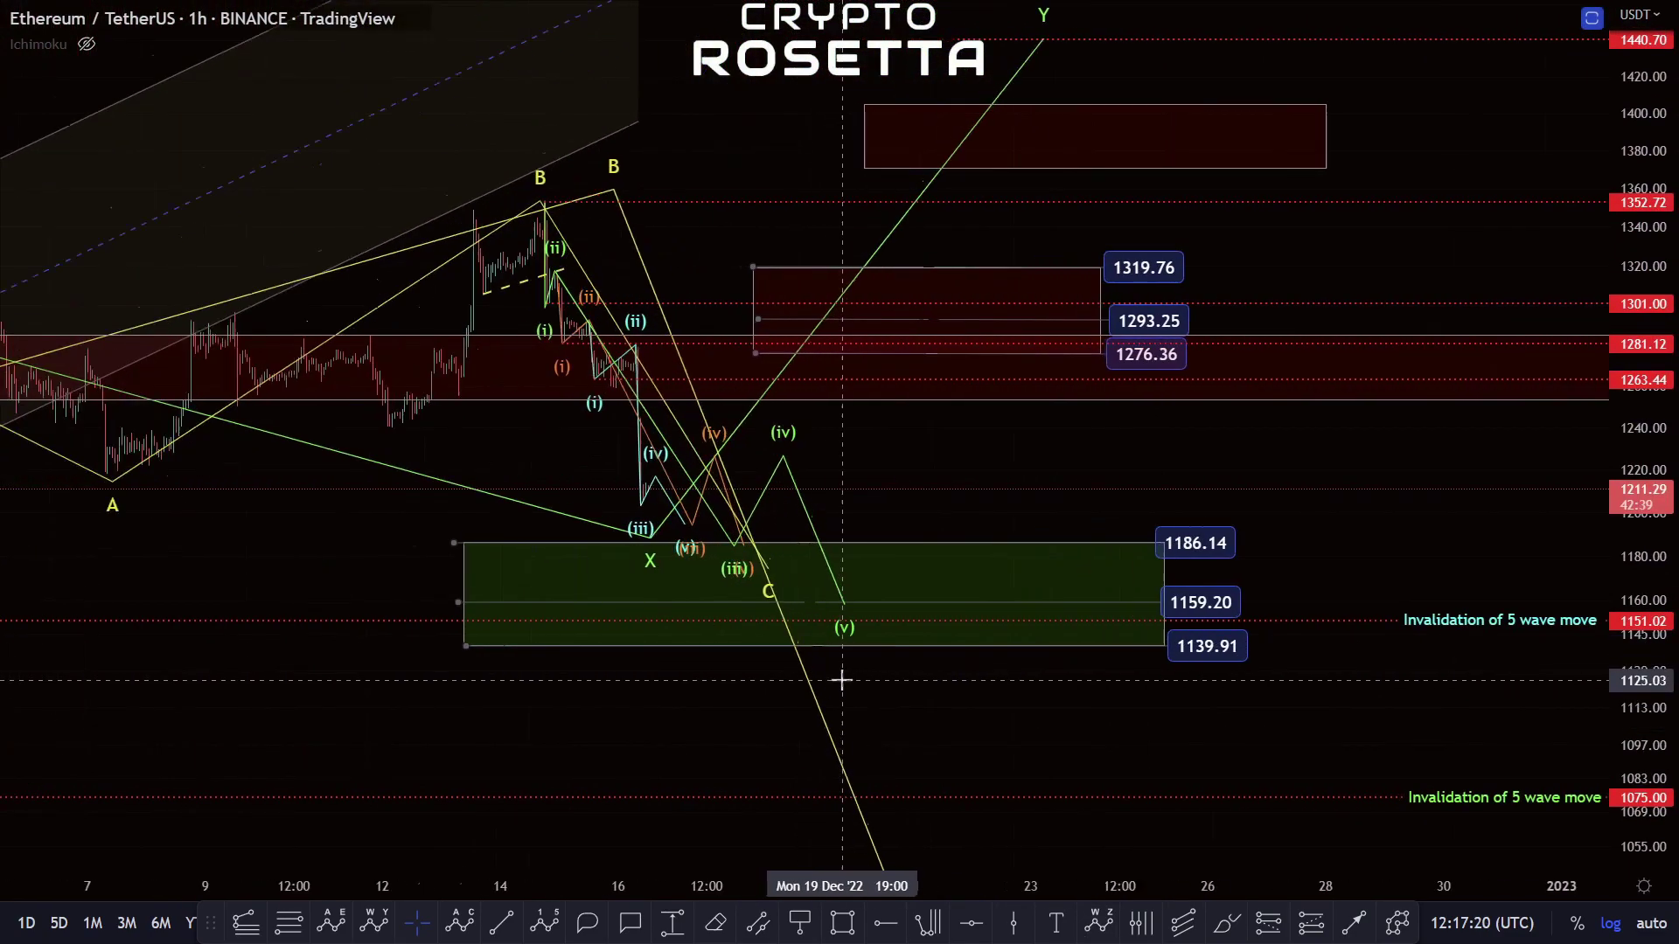
{"action": "mouse_move", "coordinate": [750, 463]}
{"action": "left_mouse_down"}
{"action": "mouse_move", "coordinate": [865, 469]}
{"action": "mouse_move", "coordinate": [753, 468]}
{"action": "left_mouse_up"}
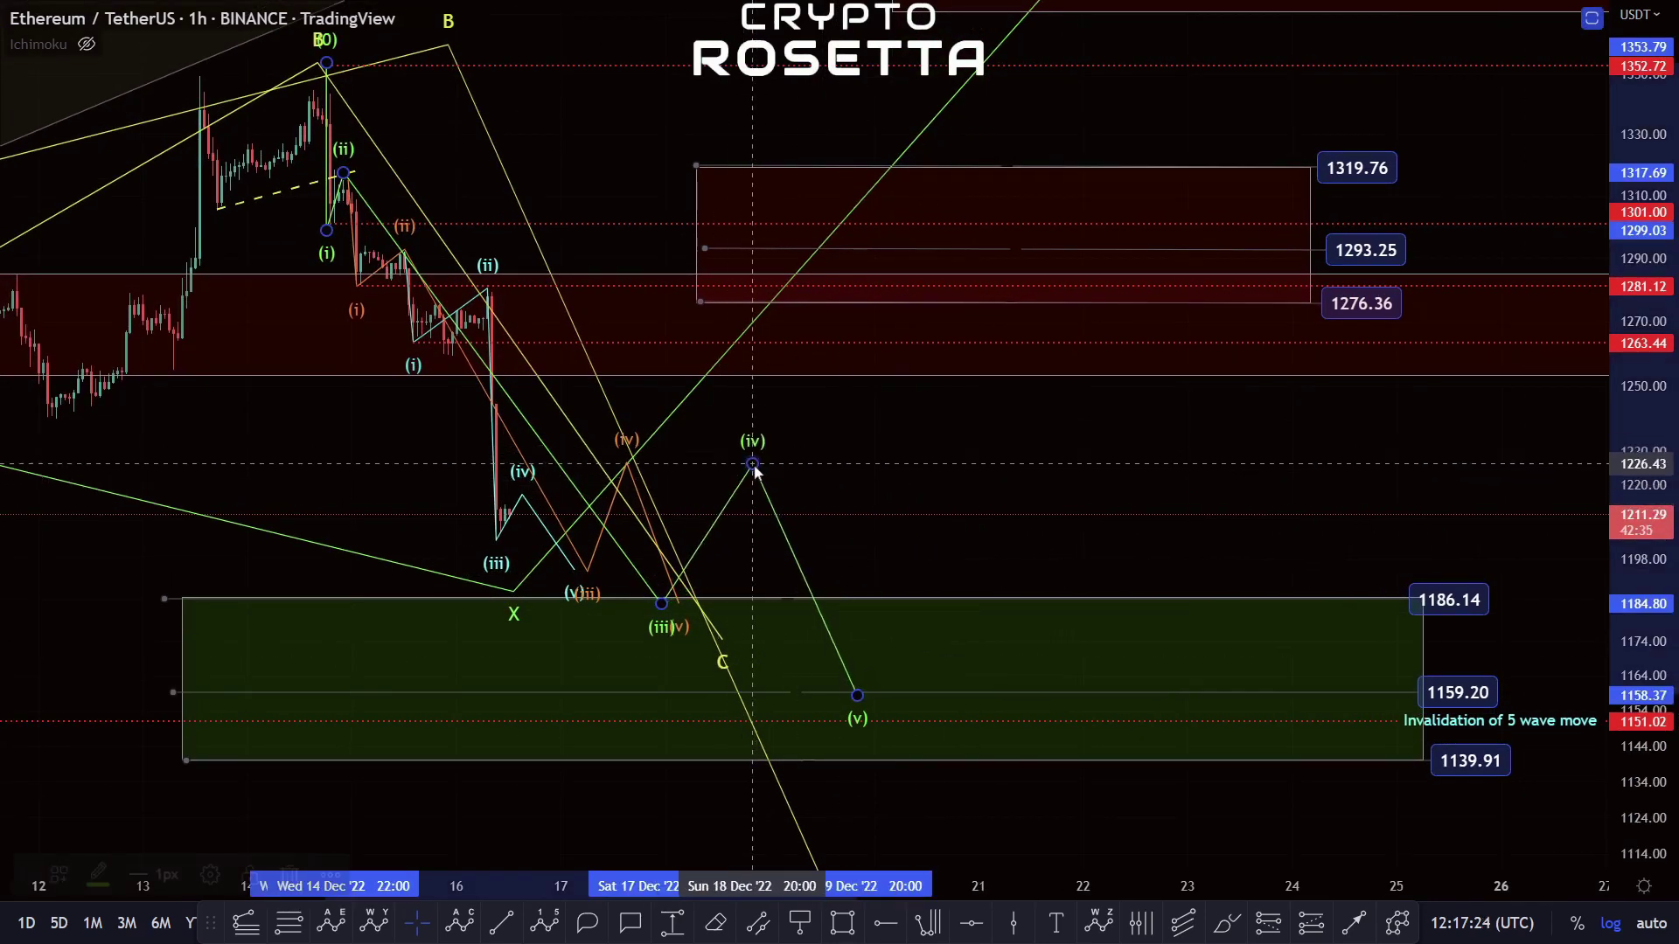
{"action": "left_click_drag", "start_coordinate": [822, 425], "coordinate": [835, 444]}
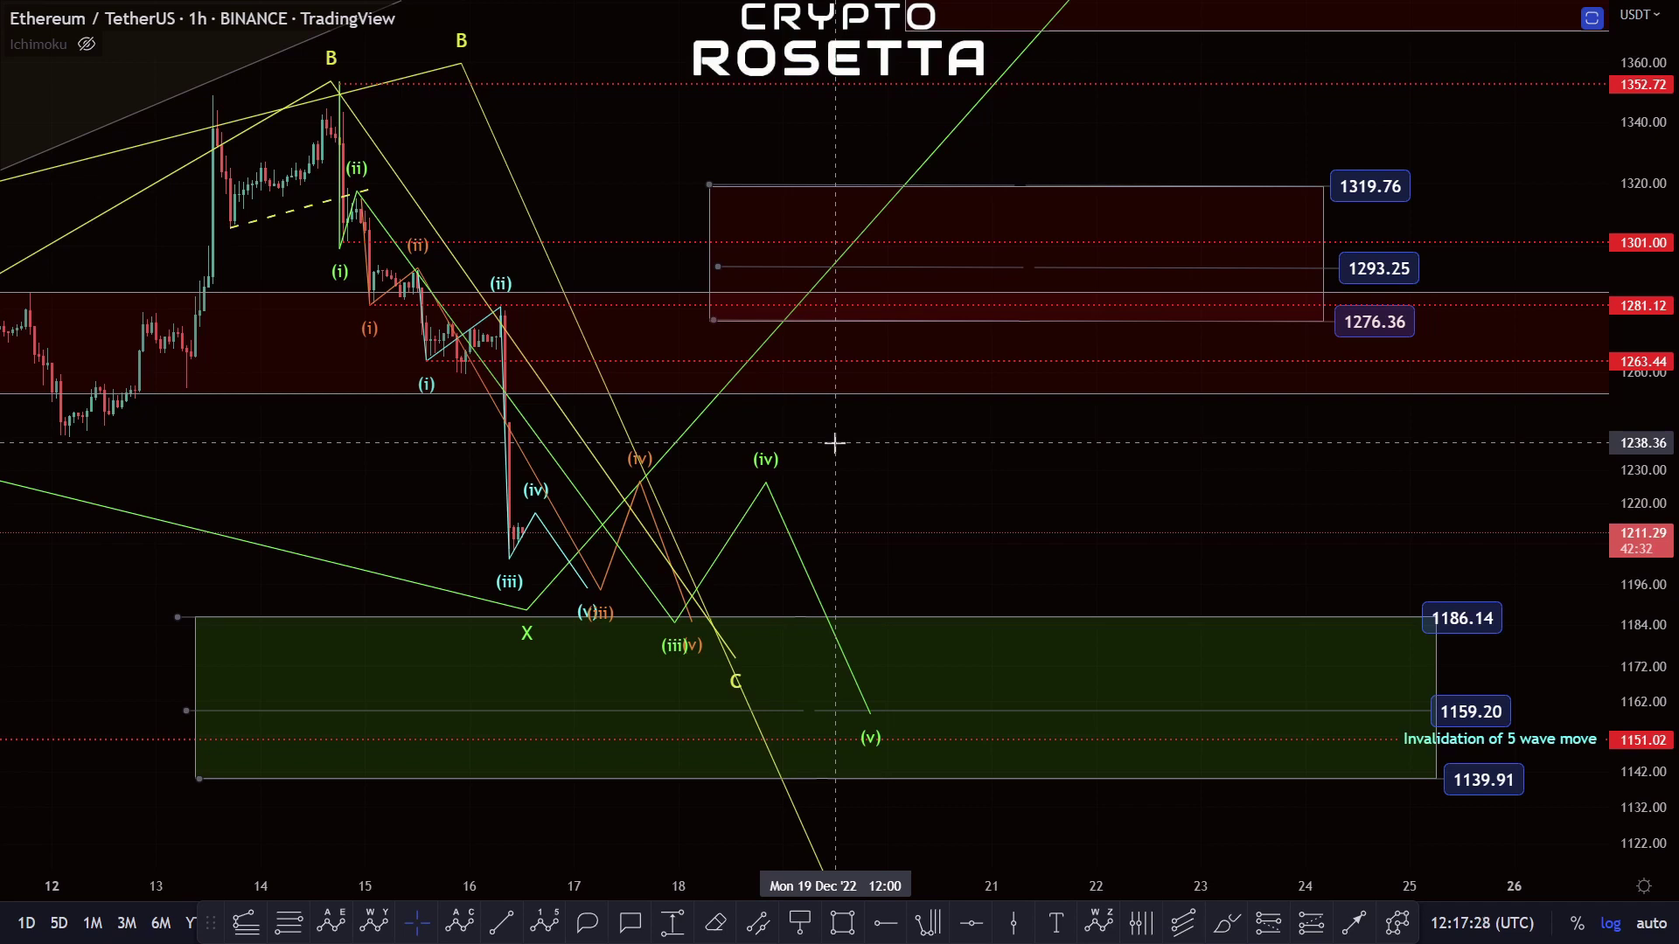
{"action": "key", "text": "Tab"}
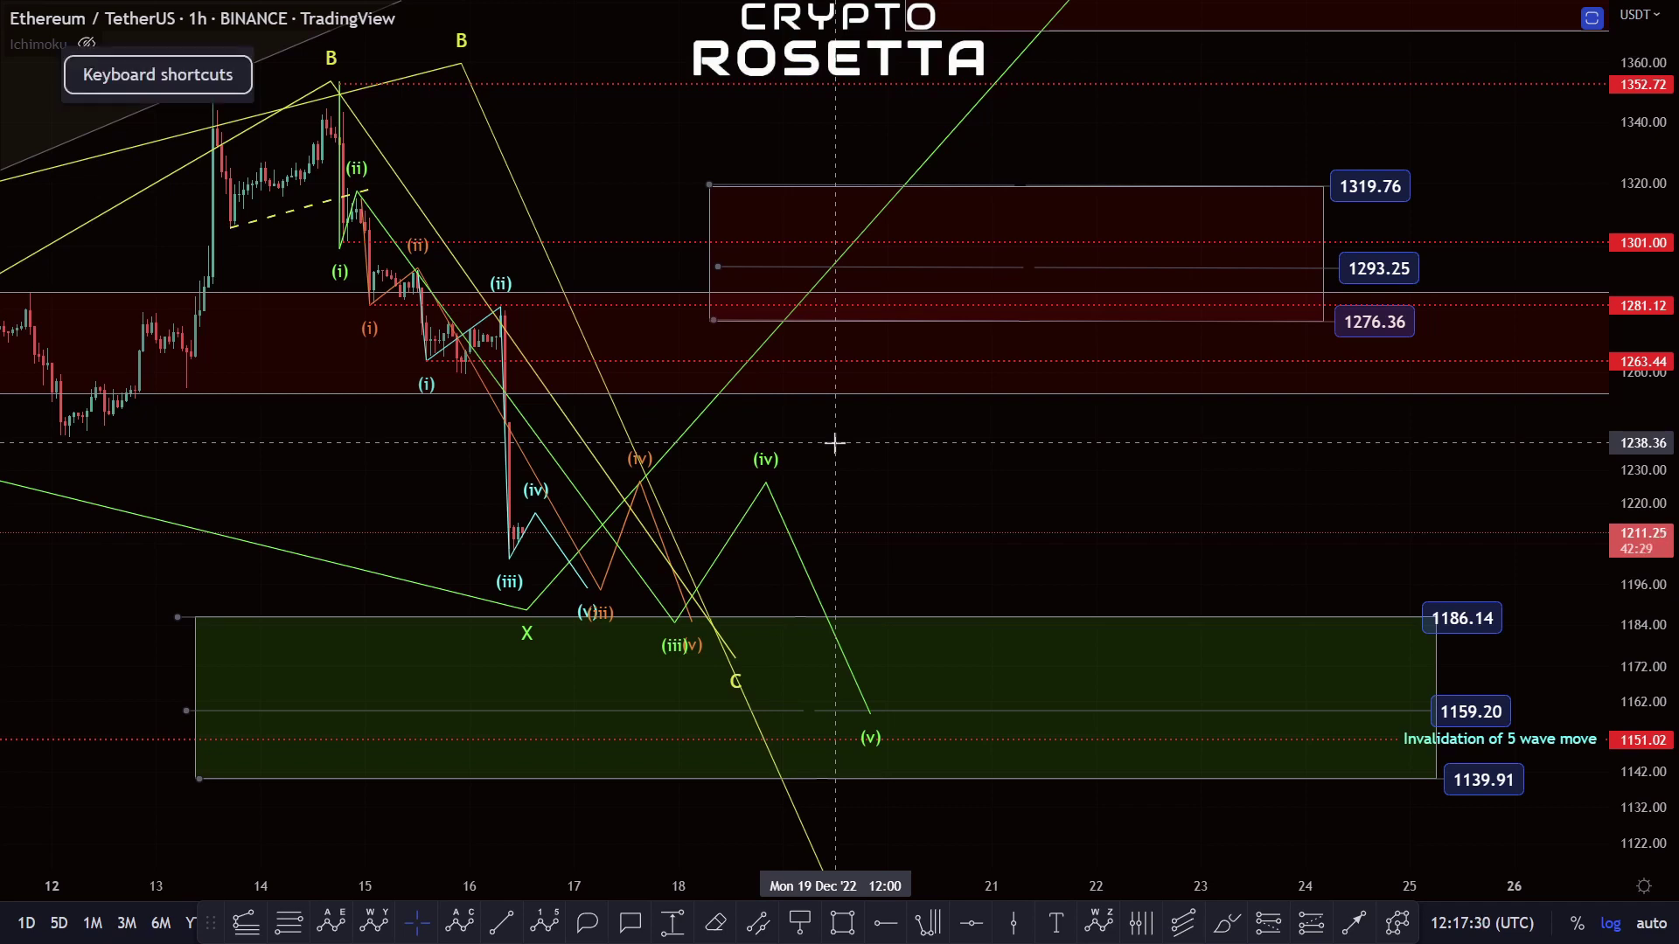